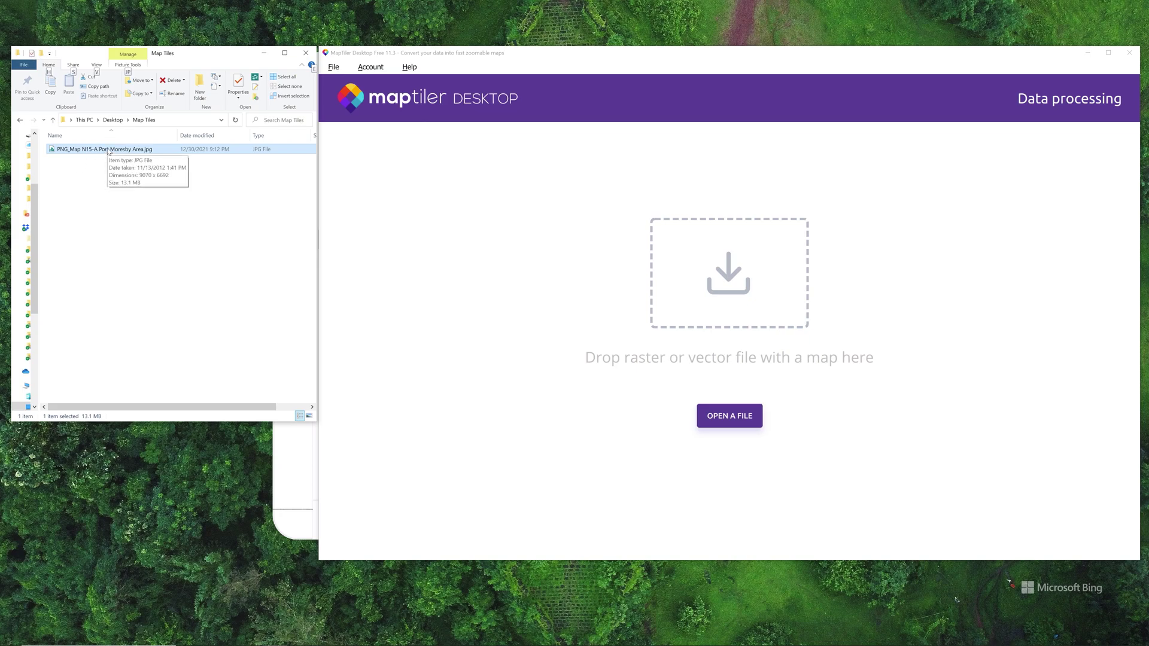
- Load PNG_Map N15-A Port Moresby Area.jpg into MapTiler Desktop and choose to assign its location visually with the georeferencer
{"action": "left_click_drag", "start_coordinate": [108, 152], "coordinate": [730, 302]}
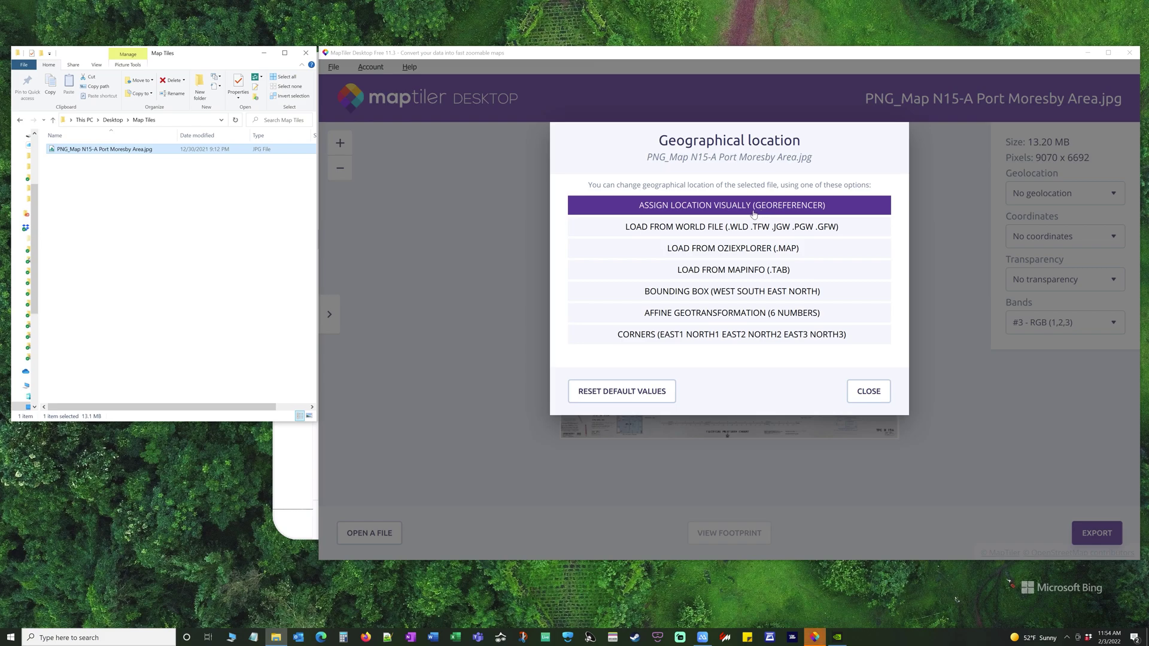
{"action": "left_click", "coordinate": [720, 210]}
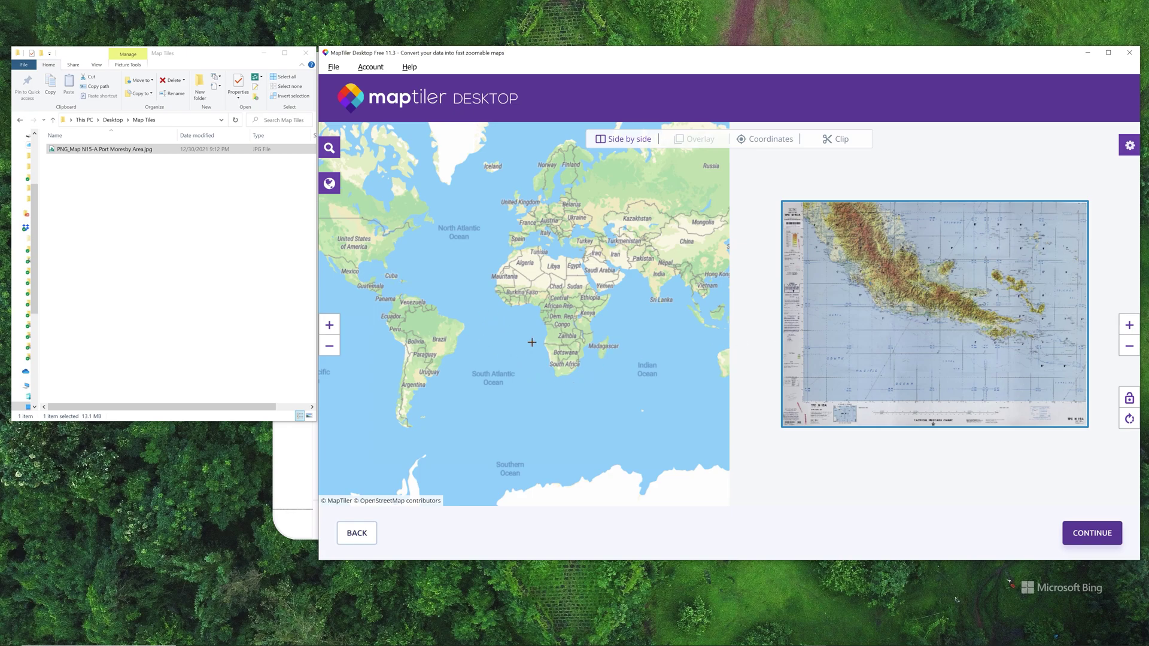
- Locate southeastern Papua New Guinea, around Lae and Port Moresby, on the reference world map
{"action": "left_click_drag", "start_coordinate": [612, 381], "coordinate": [497, 365]}
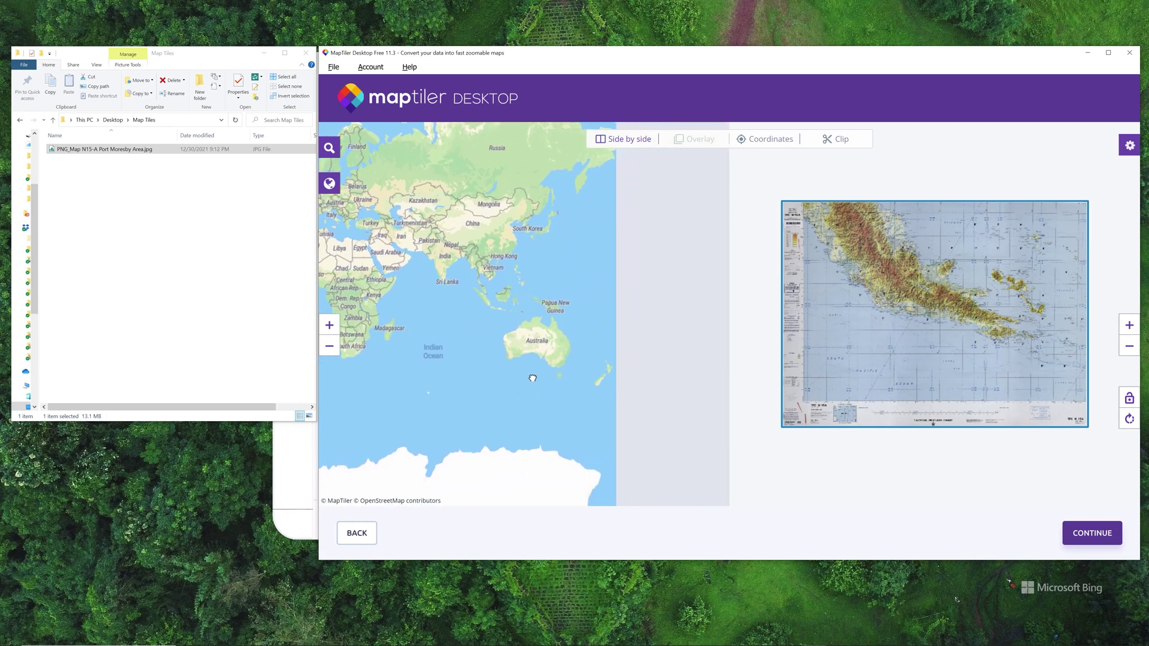
{"action": "scroll", "coordinate": [562, 359], "scroll_direction": "up", "scroll_amount": 5}
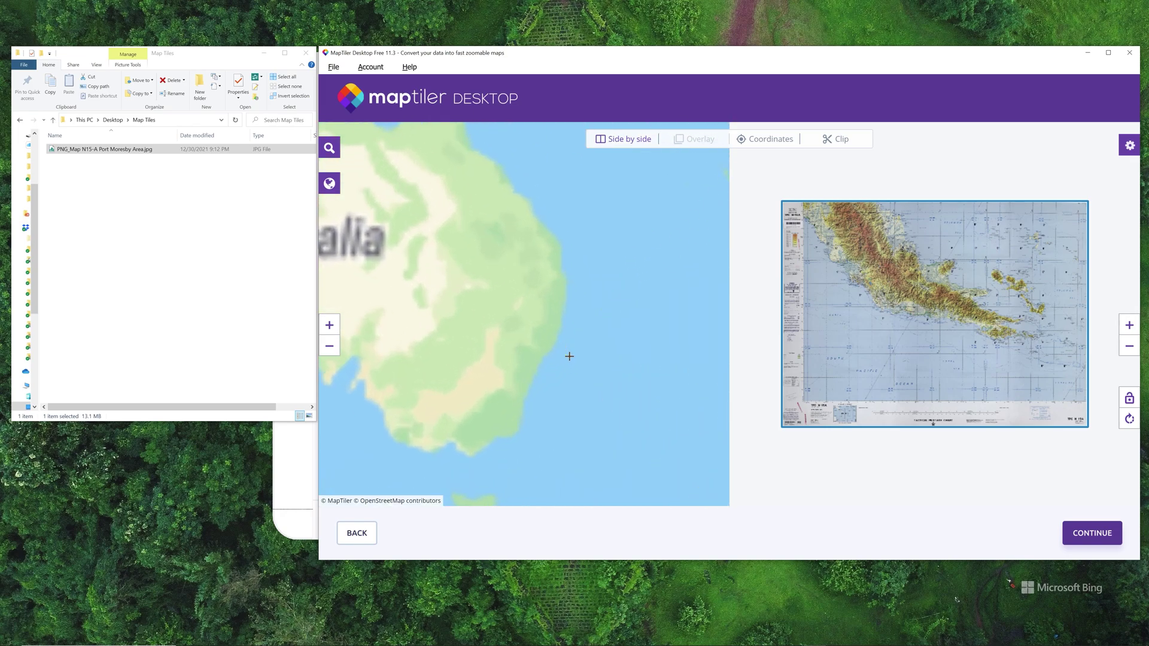
{"action": "scroll", "coordinate": [559, 347], "scroll_direction": "down", "scroll_amount": 3}
{"action": "left_click_drag", "start_coordinate": [531, 336], "coordinate": [567, 397]}
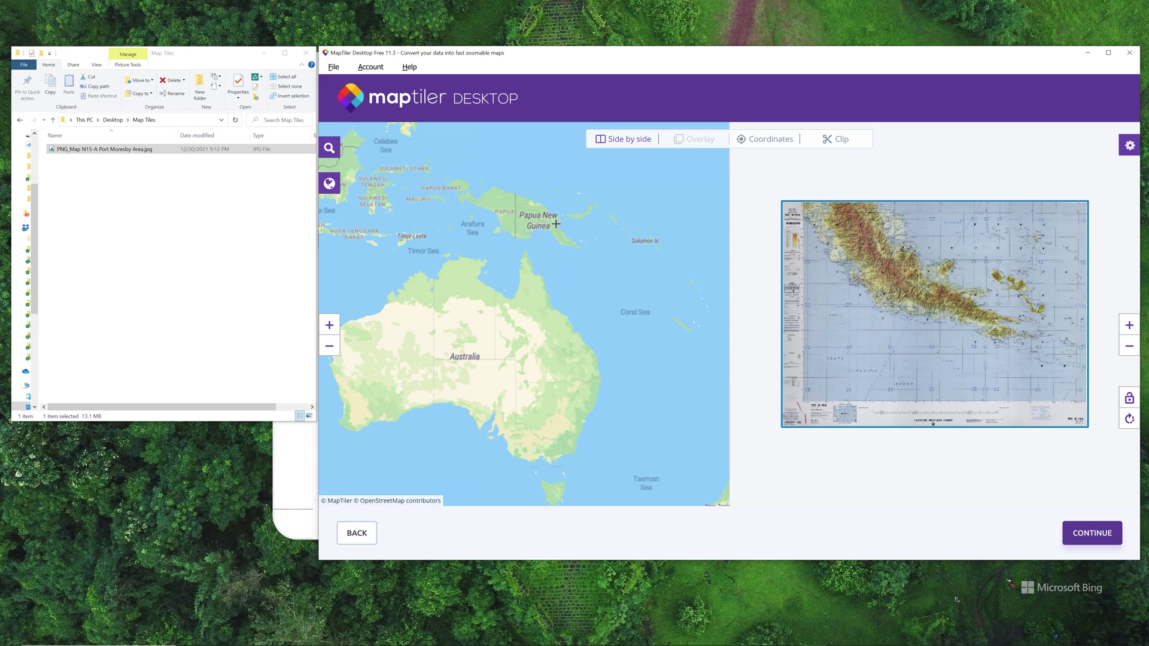
{"action": "left_click_drag", "start_coordinate": [555, 224], "coordinate": [402, 321]}
{"action": "scroll", "coordinate": [565, 290], "scroll_direction": "up", "scroll_amount": 4}
{"action": "scroll", "coordinate": [561, 307], "scroll_direction": "up", "scroll_amount": 2}
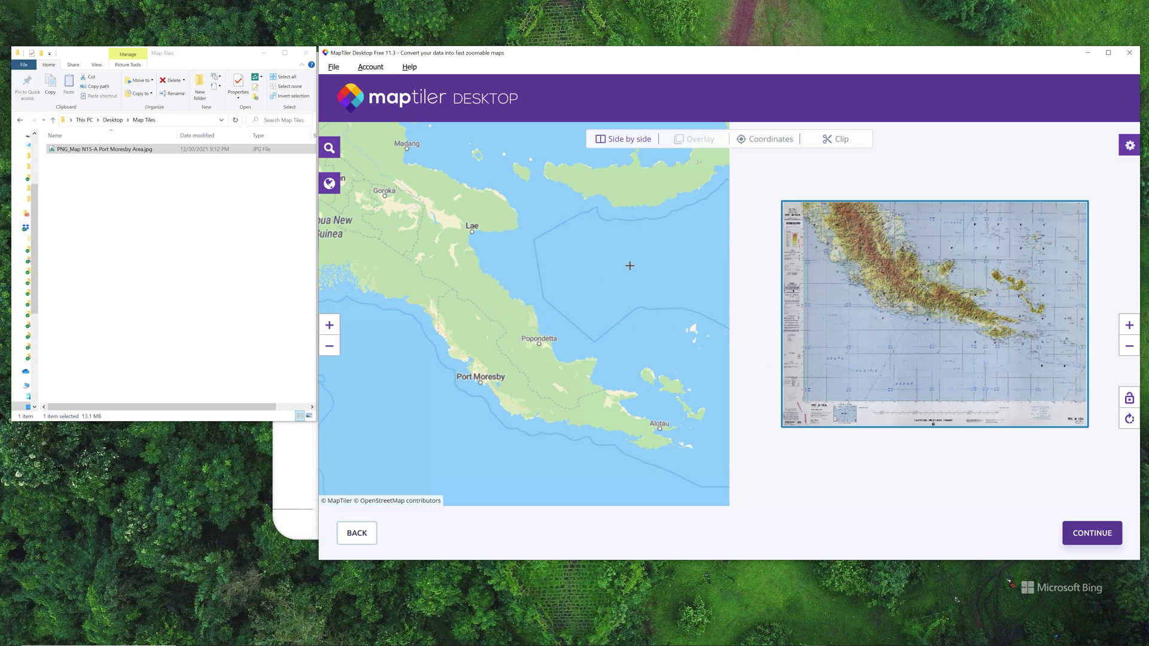
{"action": "left_click_drag", "start_coordinate": [491, 252], "coordinate": [489, 330]}
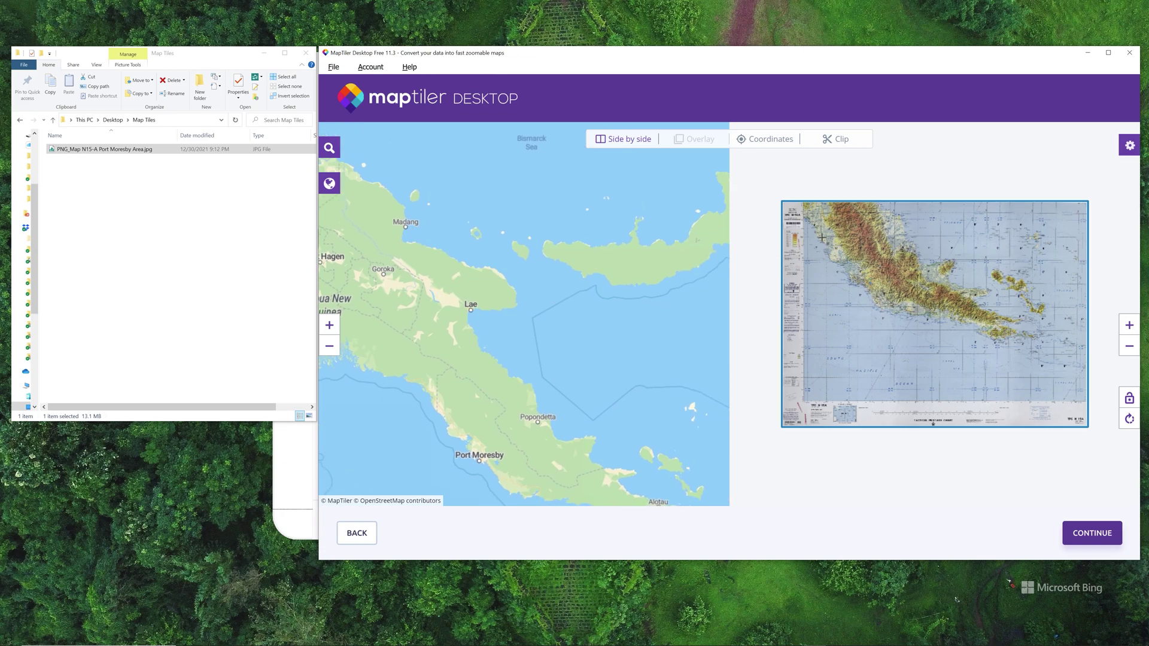
- Examine the northwest corner and gulf coastline of the scanned chart against the reference map's southern Papua New Guinea coast
{"action": "scroll", "coordinate": [859, 240], "scroll_direction": "up", "scroll_amount": 3}
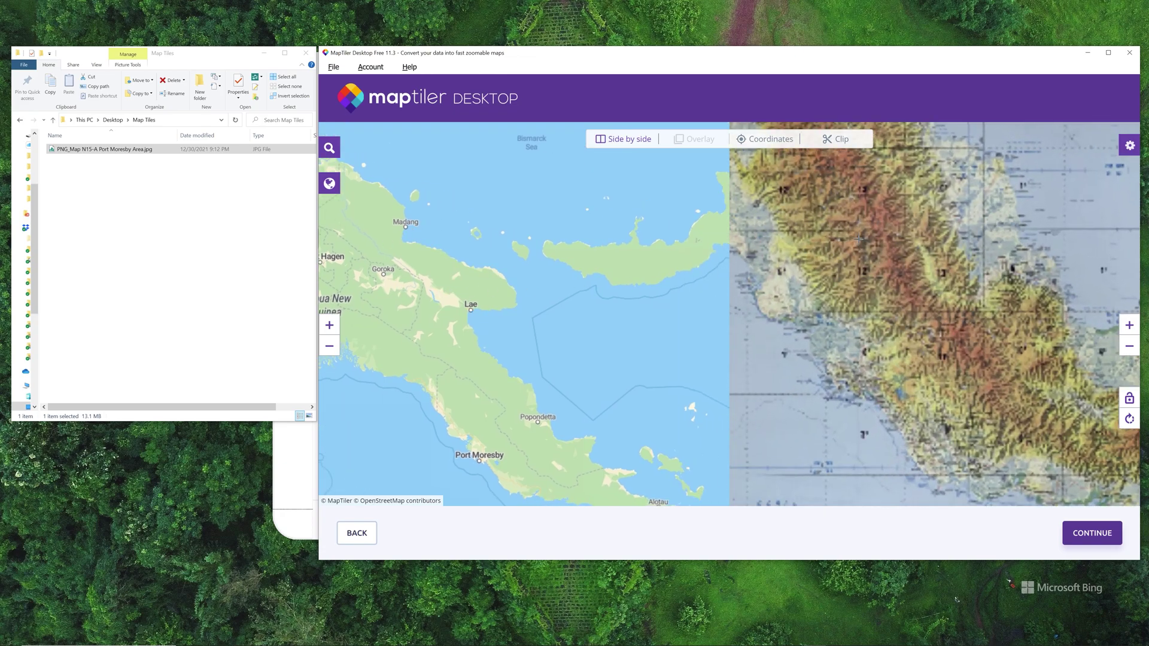
{"action": "left_click_drag", "start_coordinate": [857, 258], "coordinate": [990, 400]}
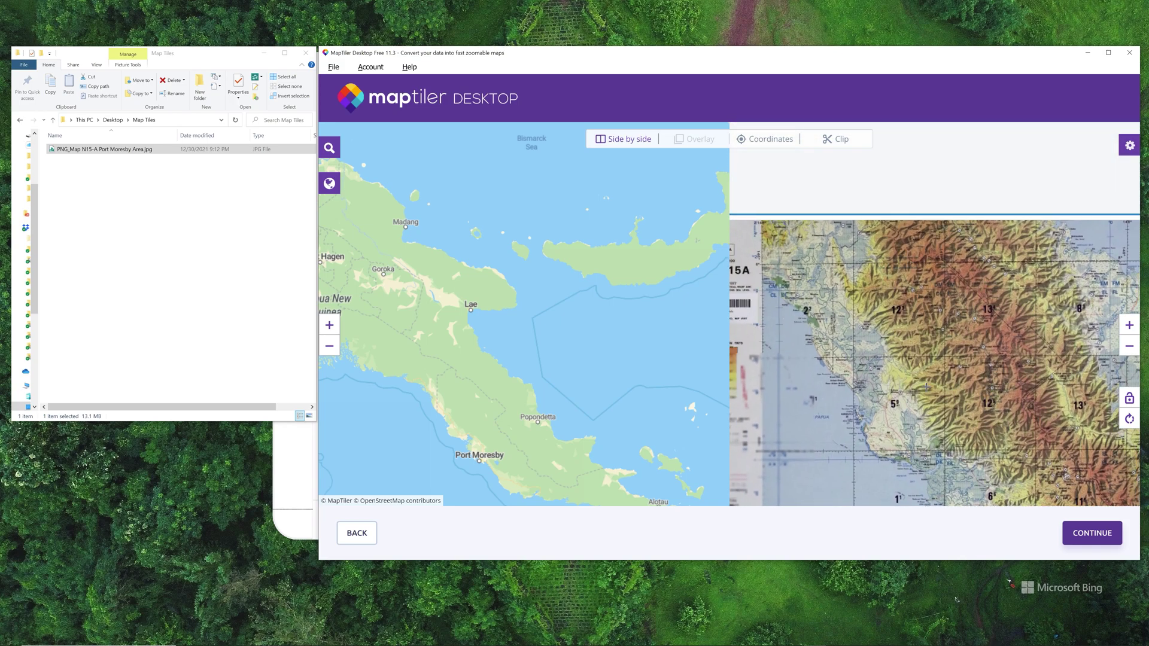
{"action": "left_click_drag", "start_coordinate": [535, 323], "coordinate": [578, 334]}
{"action": "scroll", "coordinate": [857, 286], "scroll_direction": "up", "scroll_amount": 1}
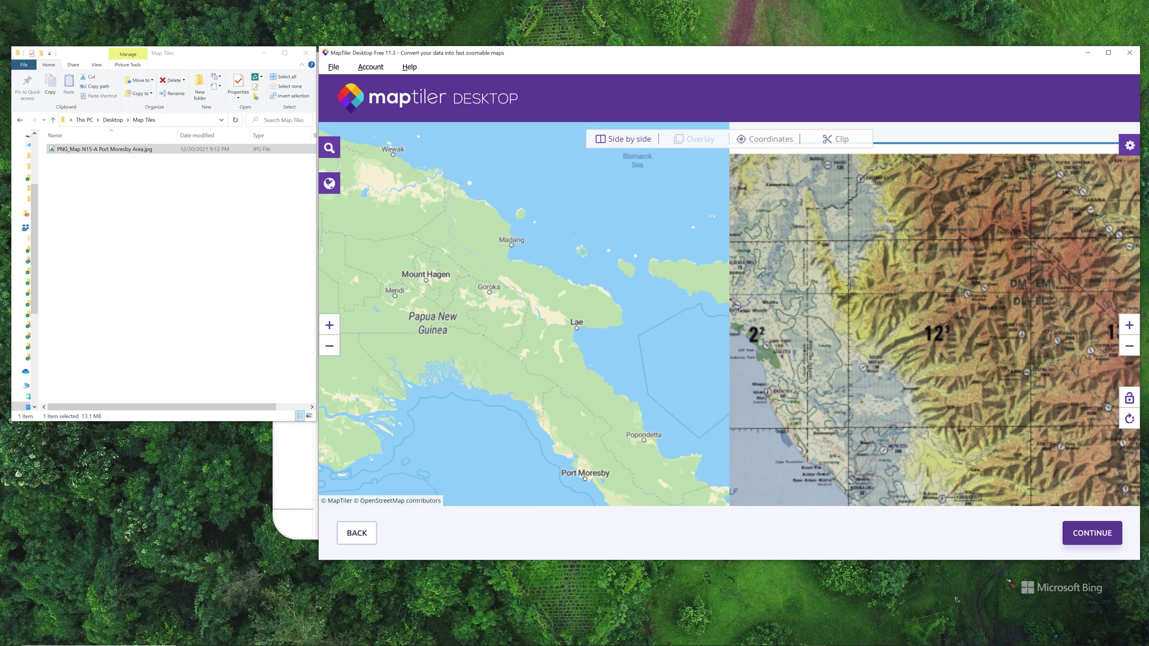
{"action": "left_click_drag", "start_coordinate": [857, 286], "coordinate": [952, 337]}
{"action": "scroll", "coordinate": [836, 319], "scroll_direction": "up", "scroll_amount": 1}
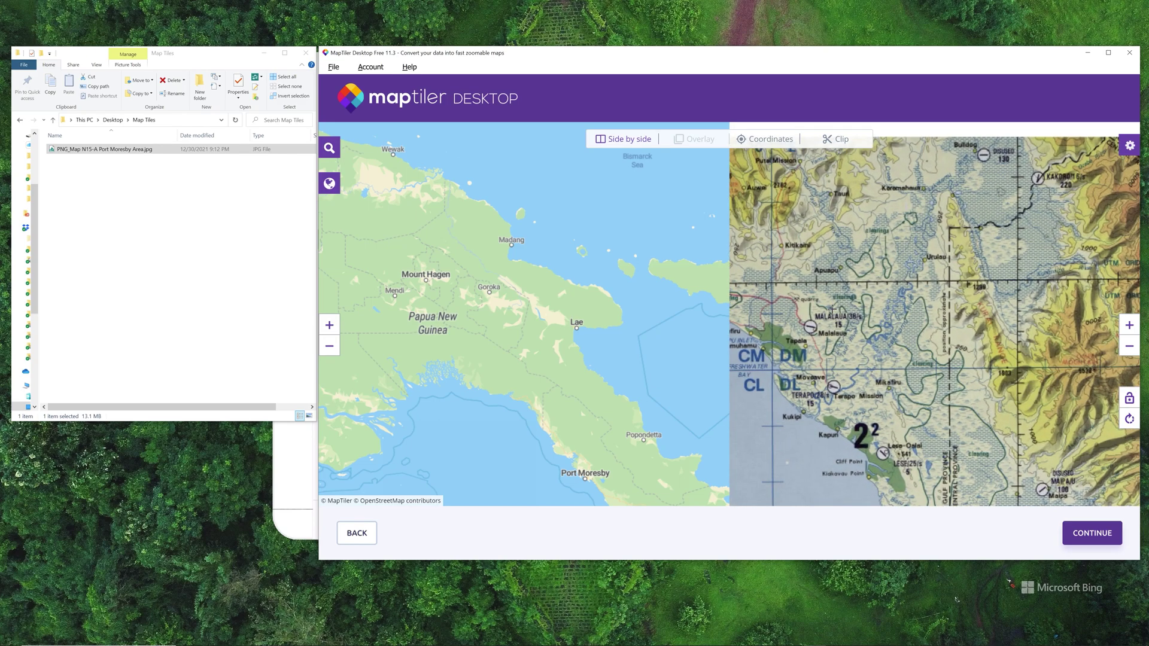
{"action": "left_click_drag", "start_coordinate": [836, 318], "coordinate": [896, 334]}
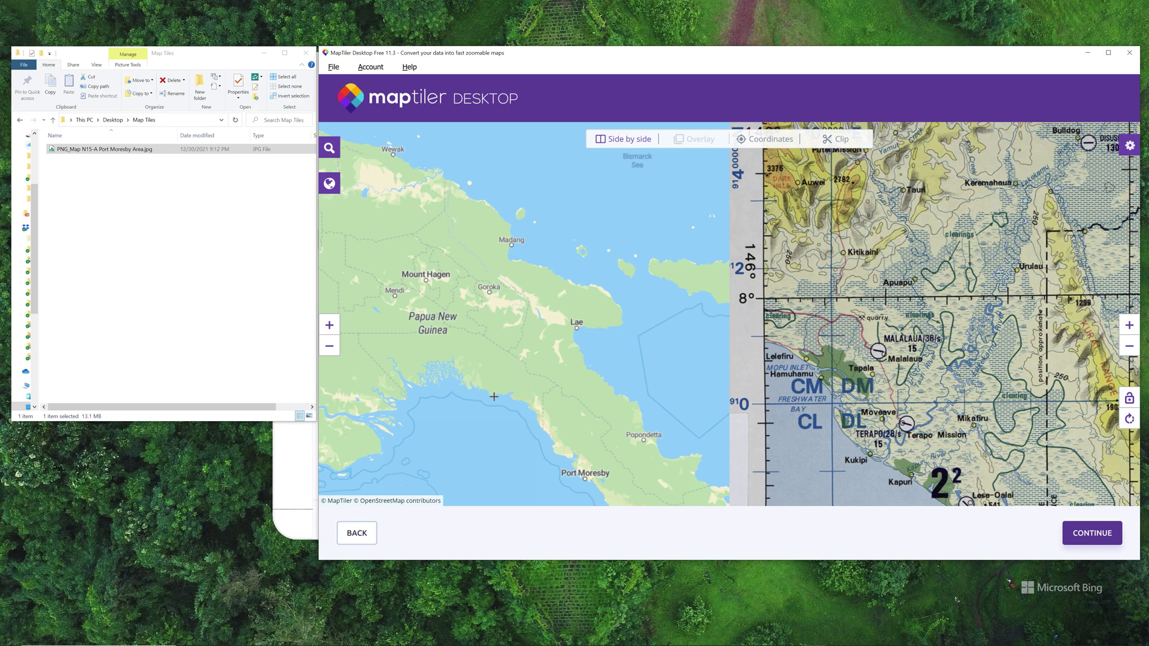
{"action": "left_click_drag", "start_coordinate": [483, 401], "coordinate": [539, 329]}
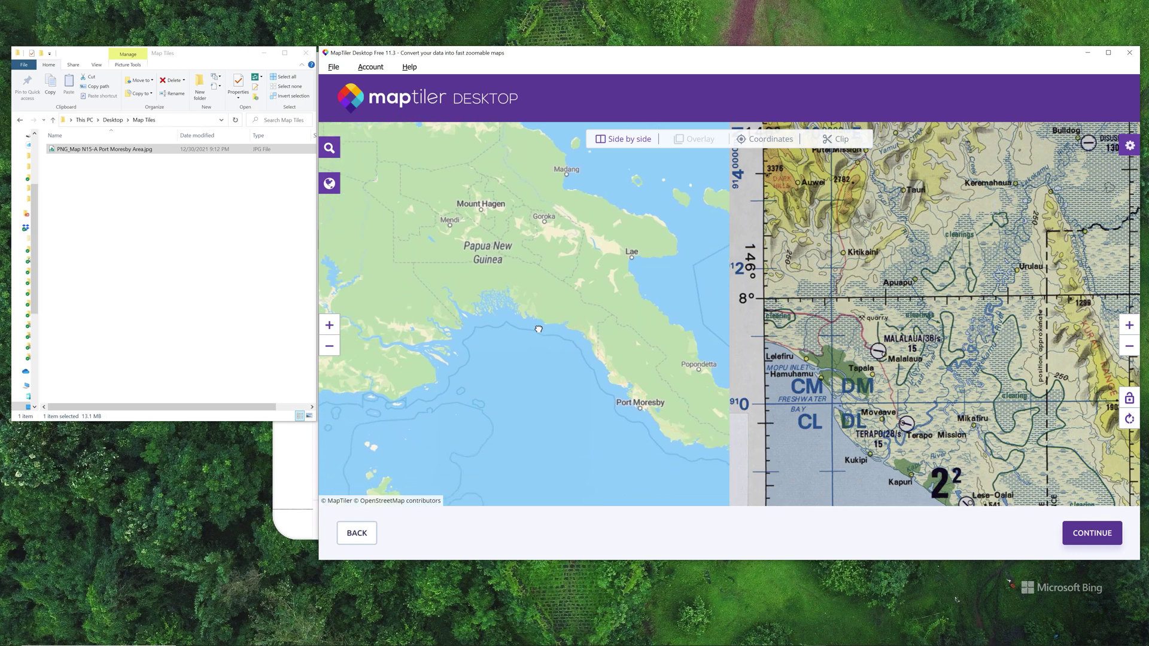
{"action": "scroll", "coordinate": [880, 326], "scroll_direction": "down", "scroll_amount": 3}
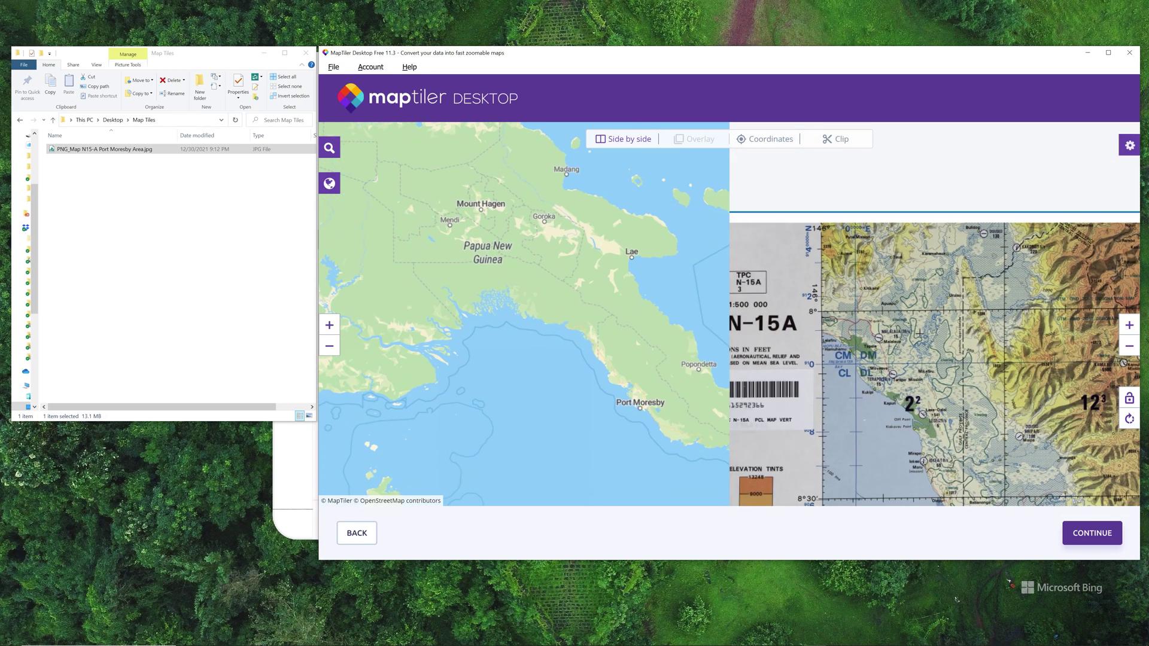
{"action": "scroll", "coordinate": [919, 333], "scroll_direction": "down", "scroll_amount": 2}
{"action": "left_click_drag", "start_coordinate": [933, 383], "coordinate": [874, 339]}
{"action": "scroll", "coordinate": [883, 351], "scroll_direction": "down", "scroll_amount": 1}
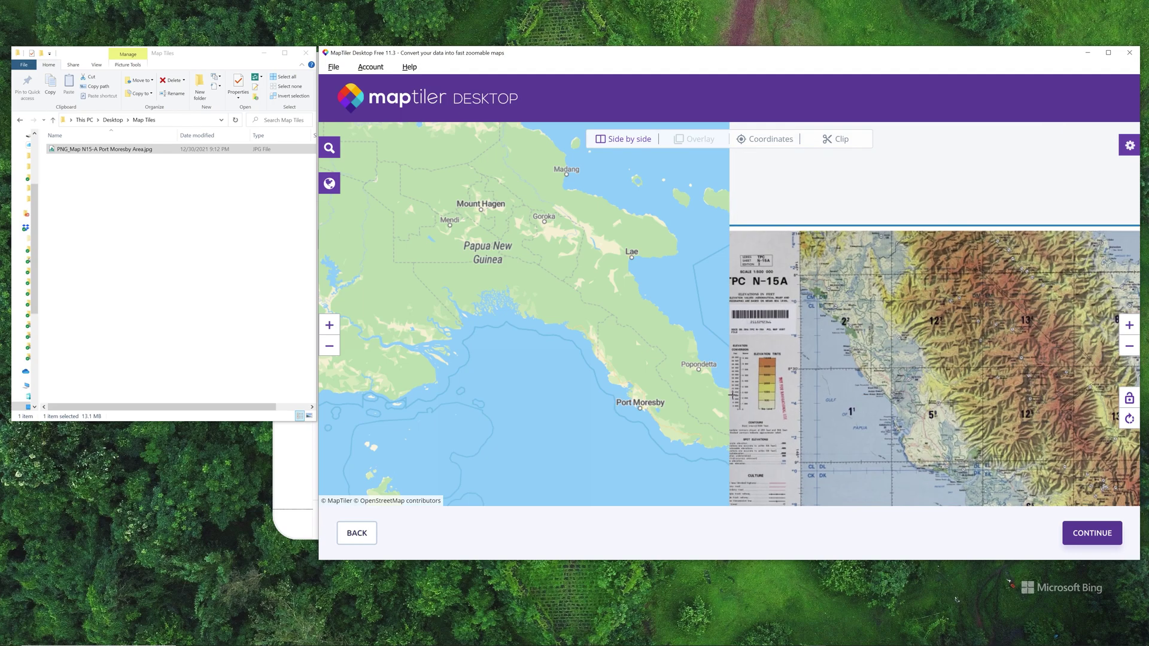
{"action": "mouse_move", "coordinate": [894, 374]}
{"action": "left_mouse_down"}
{"action": "mouse_move", "coordinate": [843, 345]}
{"action": "mouse_move", "coordinate": [837, 328]}
{"action": "mouse_move", "coordinate": [897, 363]}
{"action": "left_mouse_up"}
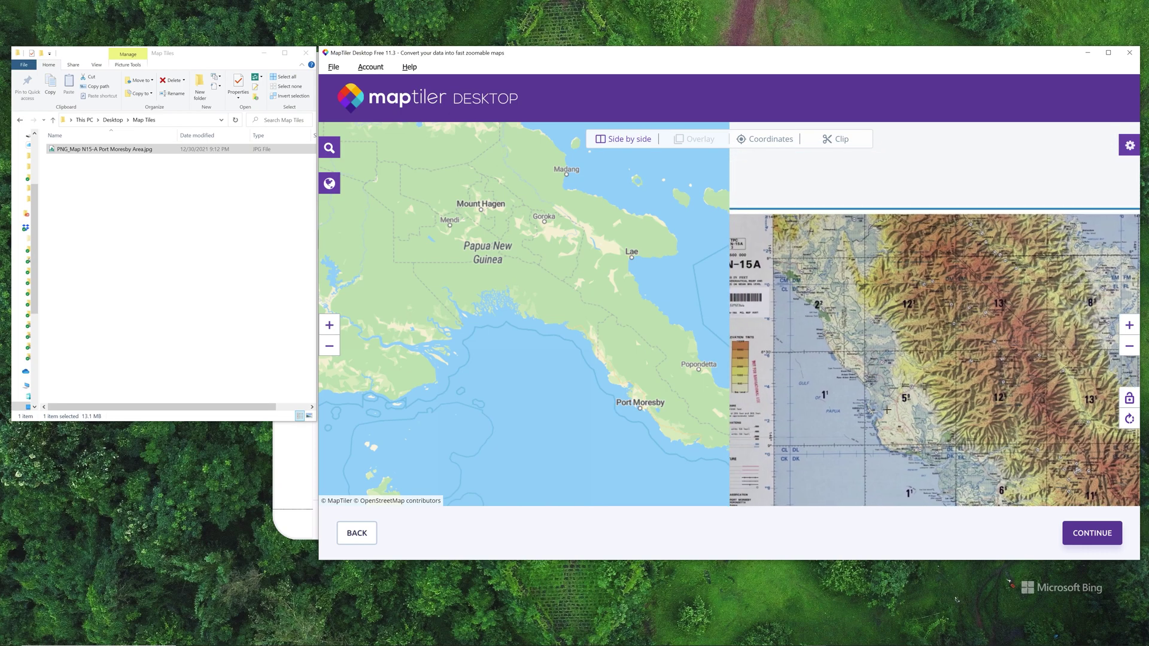
- Compare the coastline northwest of Port Moresby on the reference map and the scanned chart, looking for shared landmarks
{"action": "left_click_drag", "start_coordinate": [608, 300], "coordinate": [609, 340]}
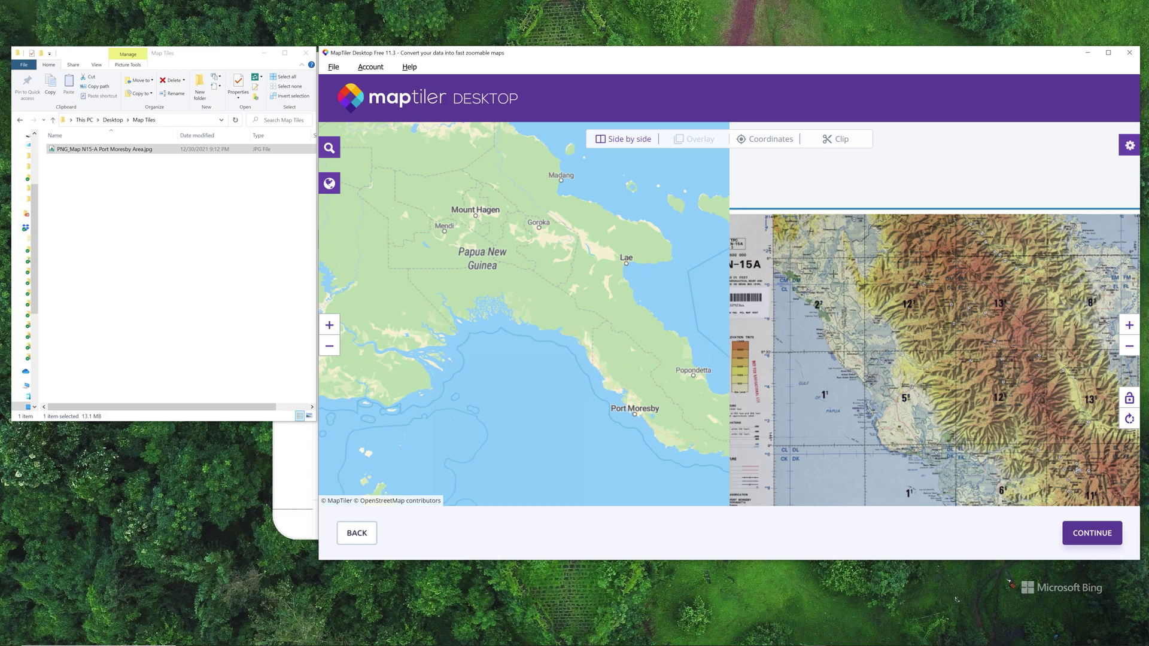
{"action": "scroll", "coordinate": [647, 387], "scroll_direction": "down", "scroll_amount": 5}
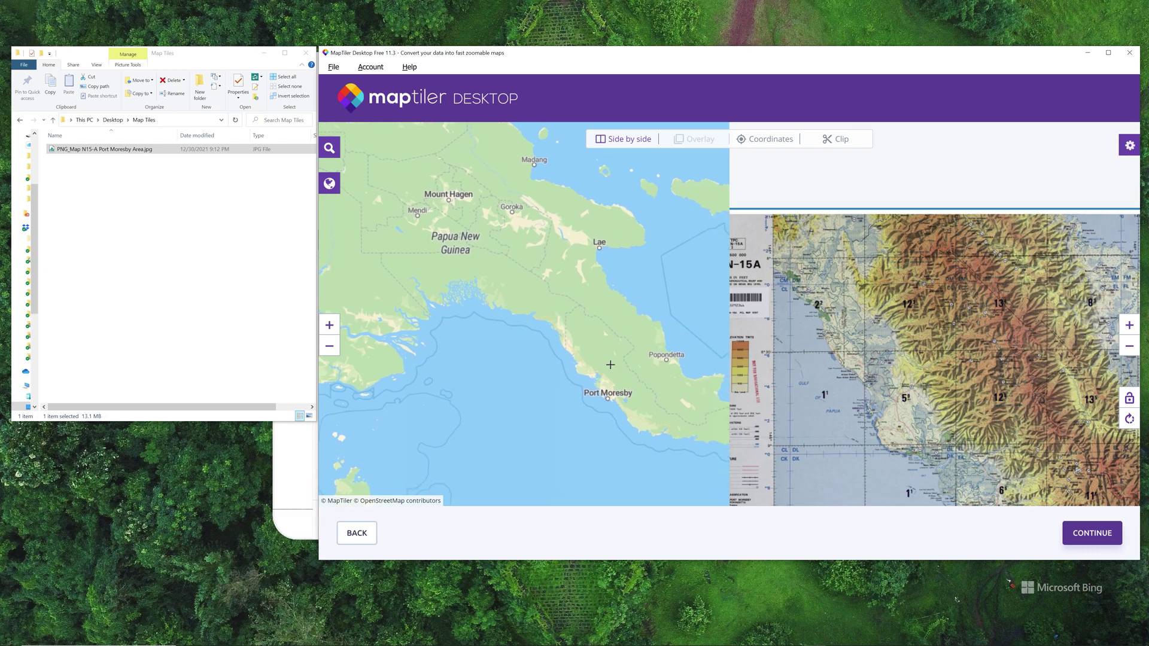
{"action": "left_click_drag", "start_coordinate": [589, 363], "coordinate": [596, 358]}
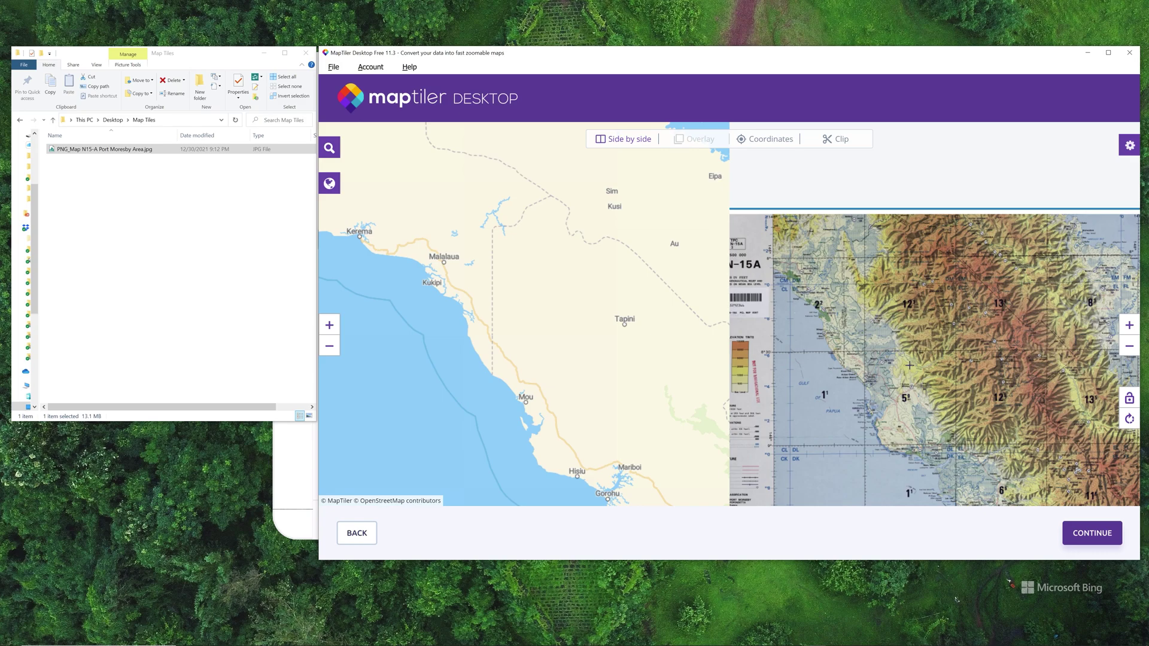
{"action": "scroll", "coordinate": [840, 371], "scroll_direction": "down", "scroll_amount": 4}
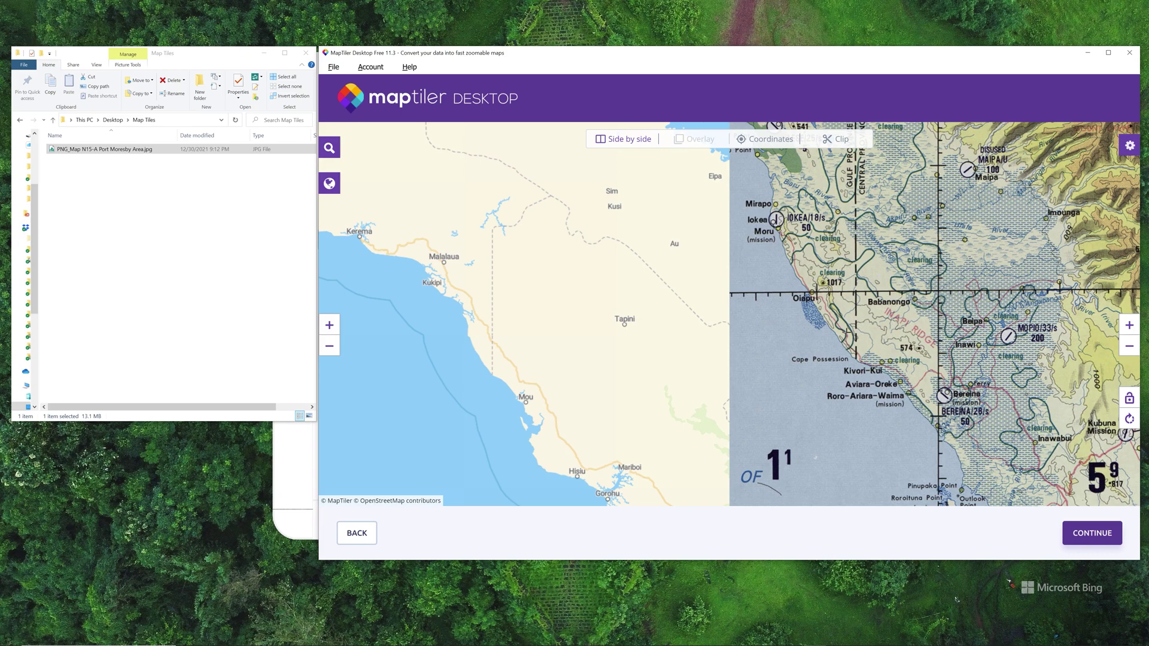
{"action": "left_click_drag", "start_coordinate": [816, 273], "coordinate": [867, 404]}
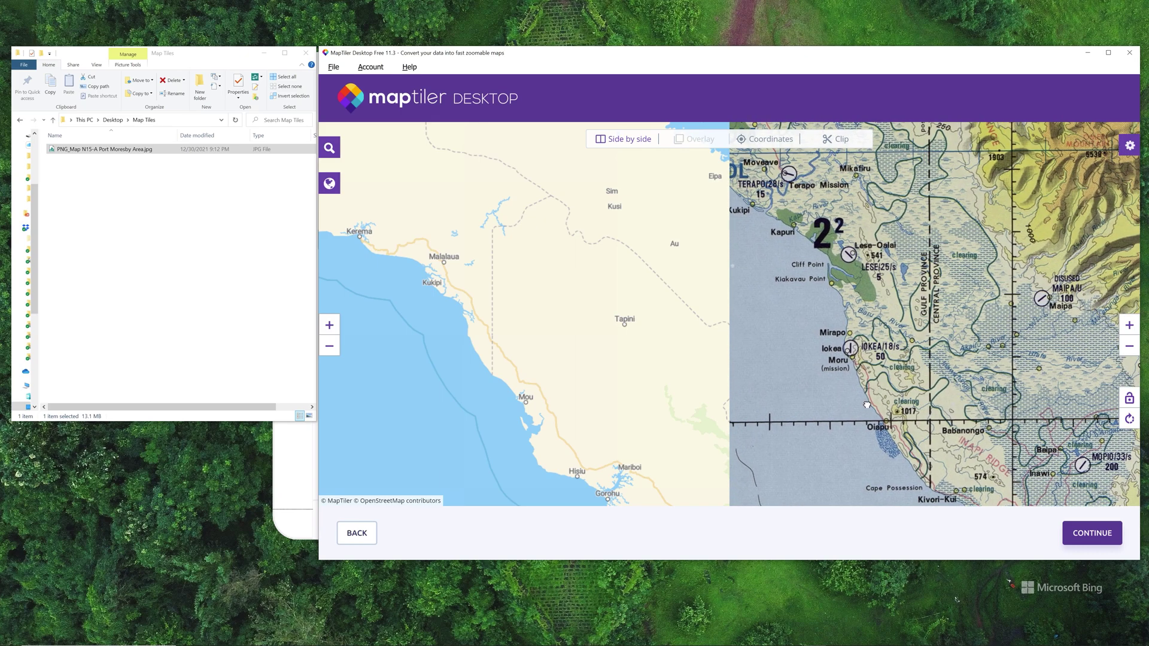
{"action": "left_click_drag", "start_coordinate": [833, 345], "coordinate": [857, 365]}
{"action": "left_click_drag", "start_coordinate": [898, 411], "coordinate": [817, 288]}
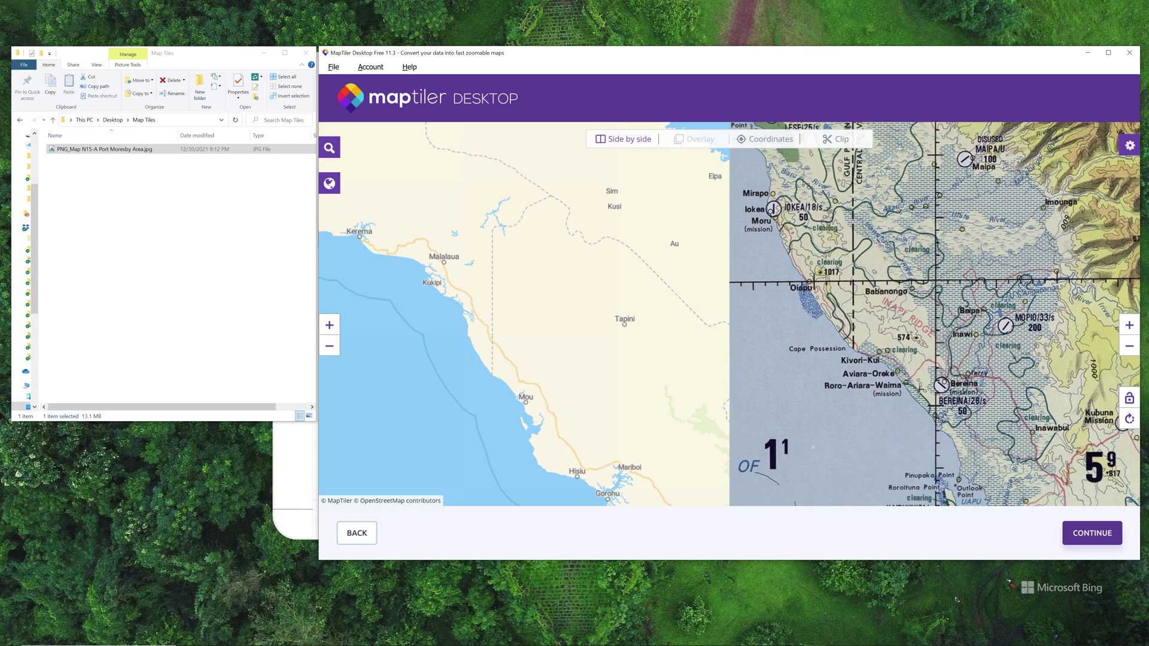
{"action": "left_click_drag", "start_coordinate": [878, 353], "coordinate": [947, 423]}
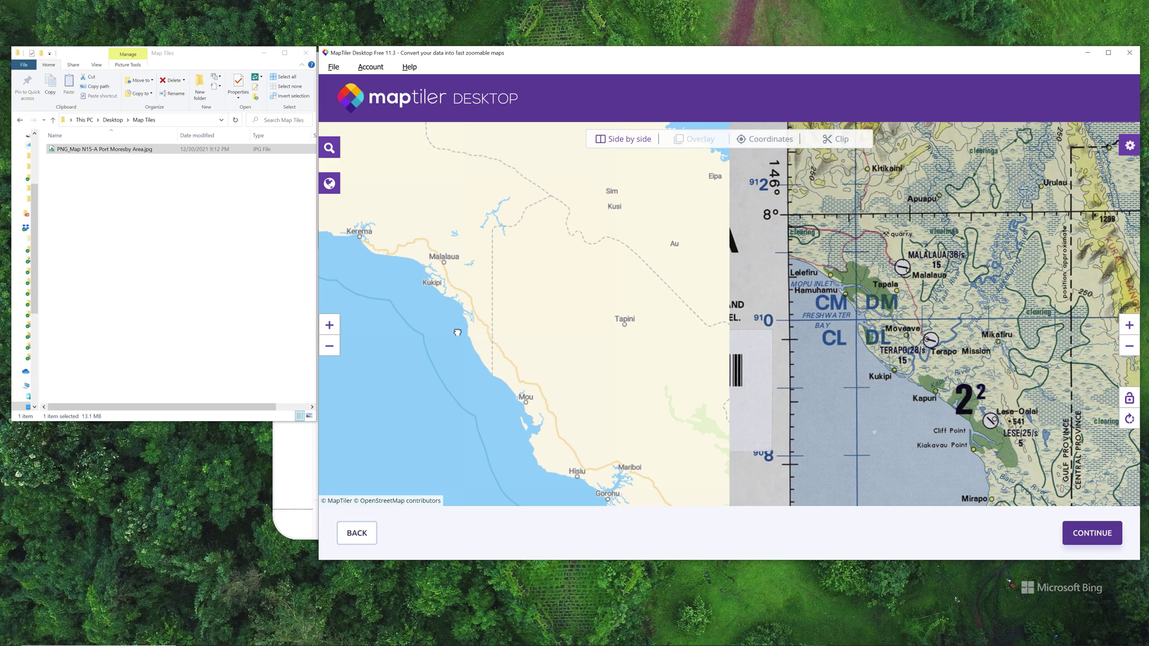
- Examine the river mouths near Kukipi and Malalaua on both maps for a matching control point location
{"action": "left_click_drag", "start_coordinate": [457, 335], "coordinate": [502, 306]}
{"action": "scroll", "coordinate": [496, 344], "scroll_direction": "up", "scroll_amount": 1}
{"action": "scroll", "coordinate": [496, 347], "scroll_direction": "up", "scroll_amount": 2}
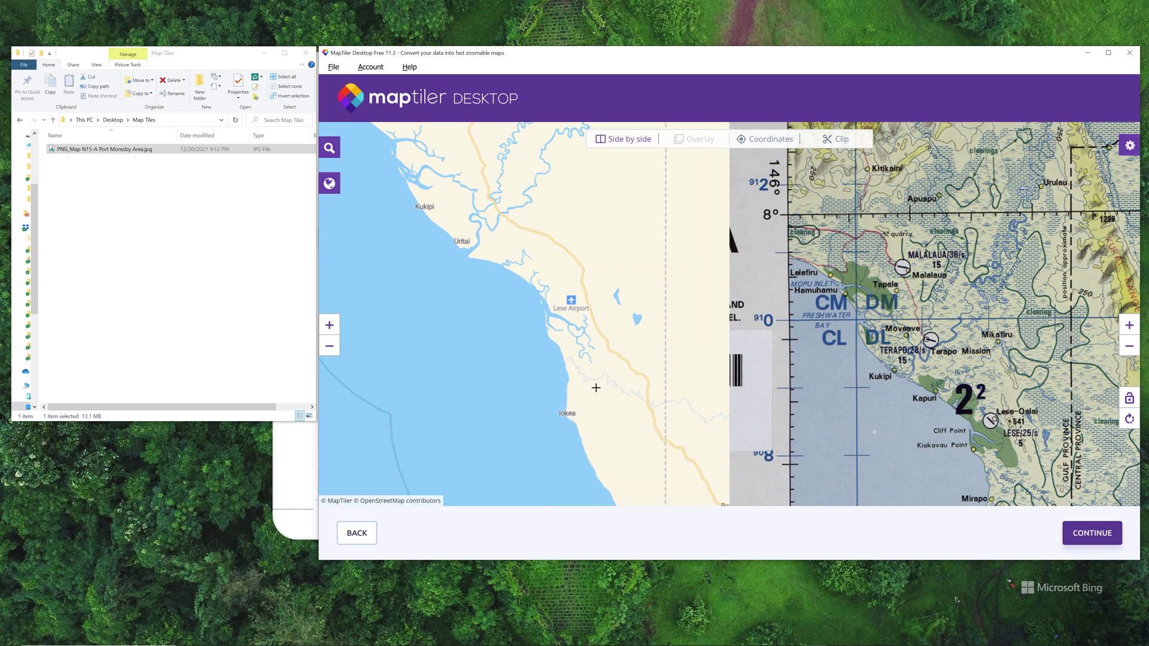
{"action": "left_click_drag", "start_coordinate": [1016, 431], "coordinate": [943, 394]}
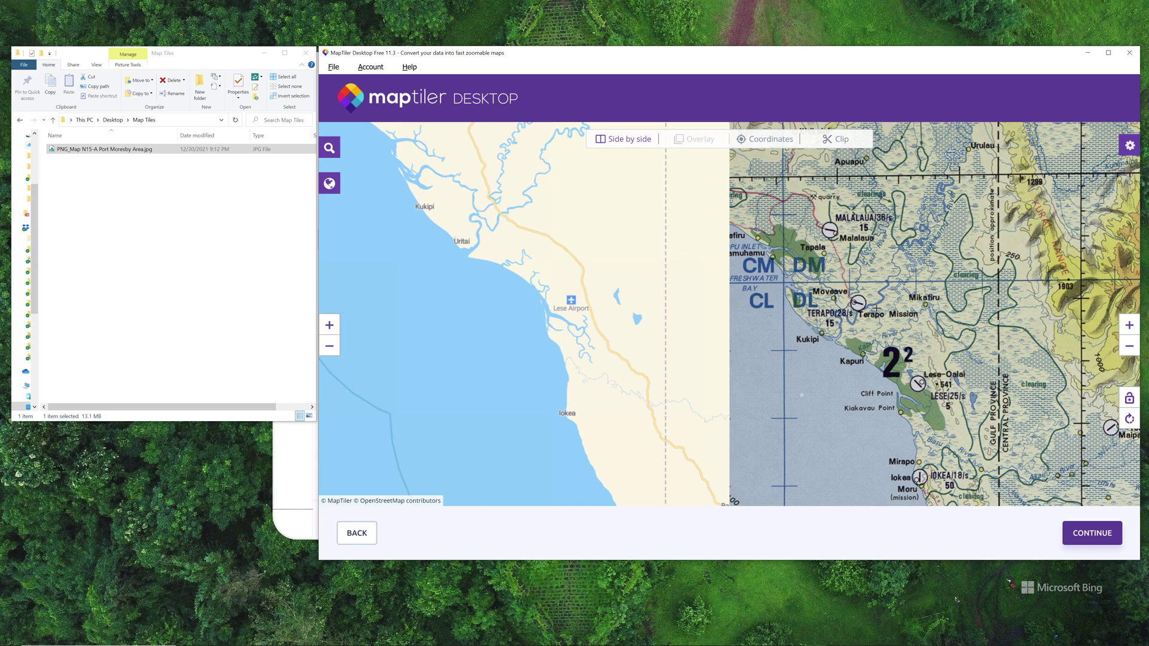
{"action": "left_click_drag", "start_coordinate": [872, 283], "coordinate": [954, 362]}
{"action": "left_click_drag", "start_coordinate": [501, 276], "coordinate": [596, 379]}
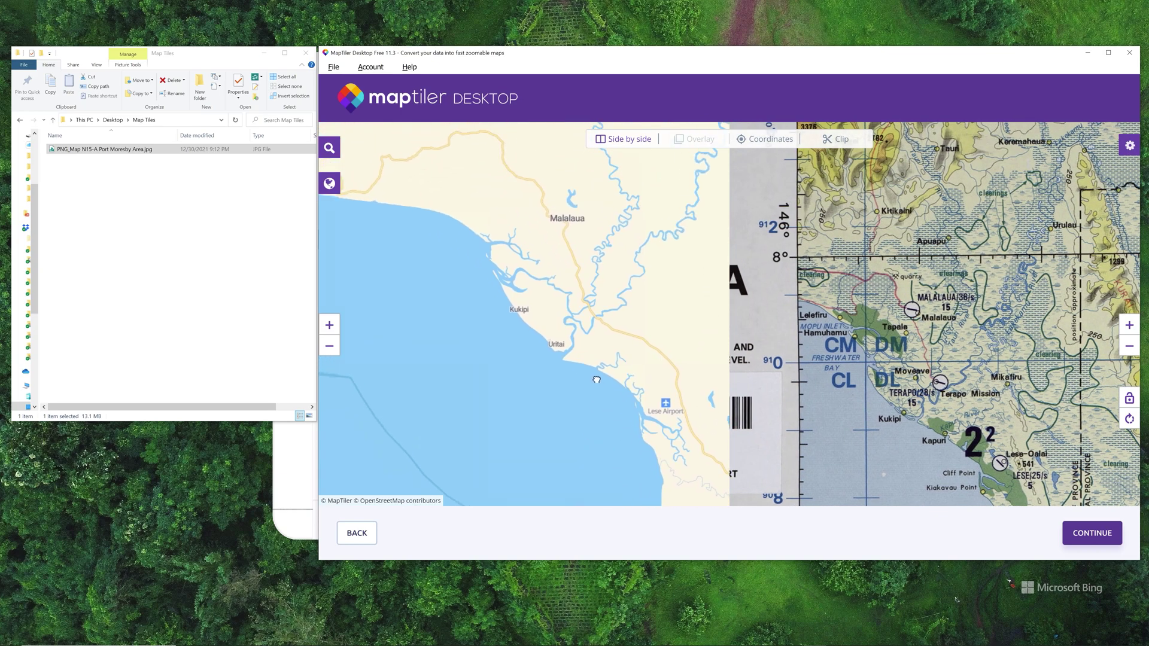
{"action": "scroll", "coordinate": [529, 317], "scroll_direction": "up", "scroll_amount": 1}
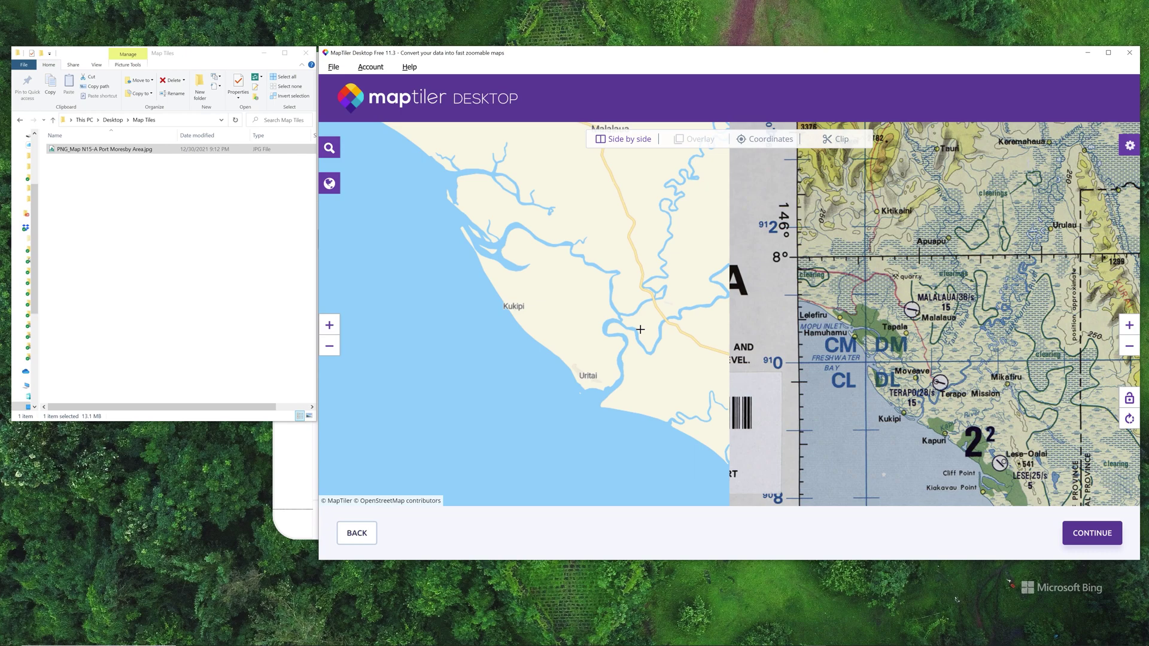
{"action": "left_click_drag", "start_coordinate": [888, 330], "coordinate": [915, 340]}
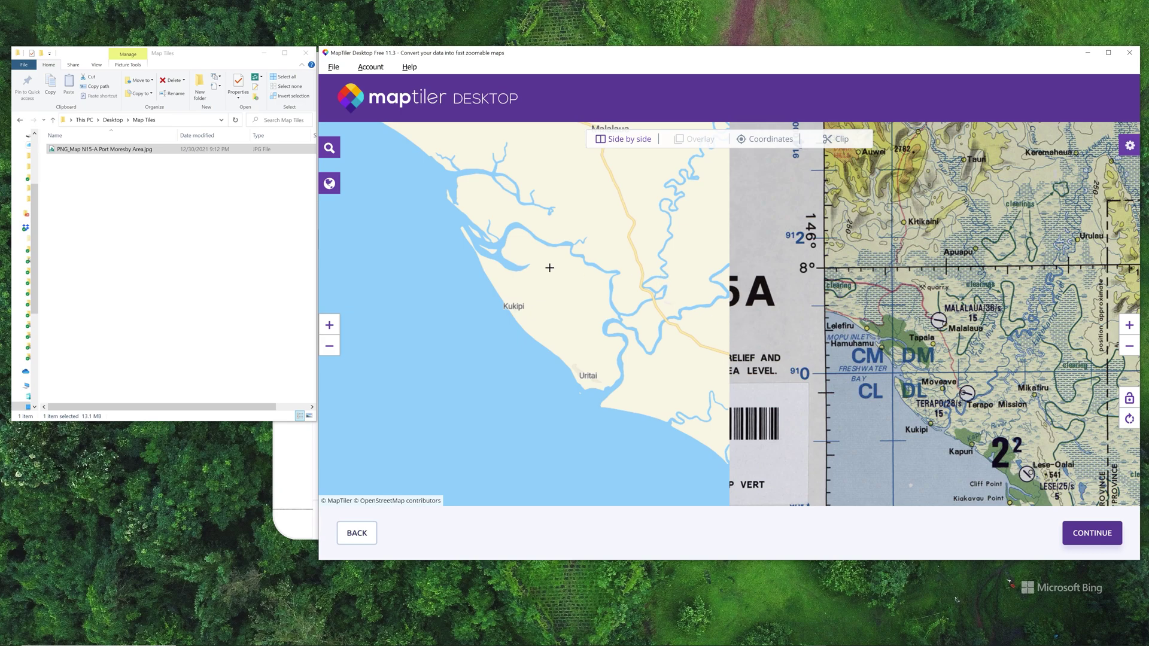
{"action": "left_click_drag", "start_coordinate": [549, 268], "coordinate": [609, 345]}
{"action": "scroll", "coordinate": [873, 355], "scroll_direction": "up", "scroll_amount": 1}
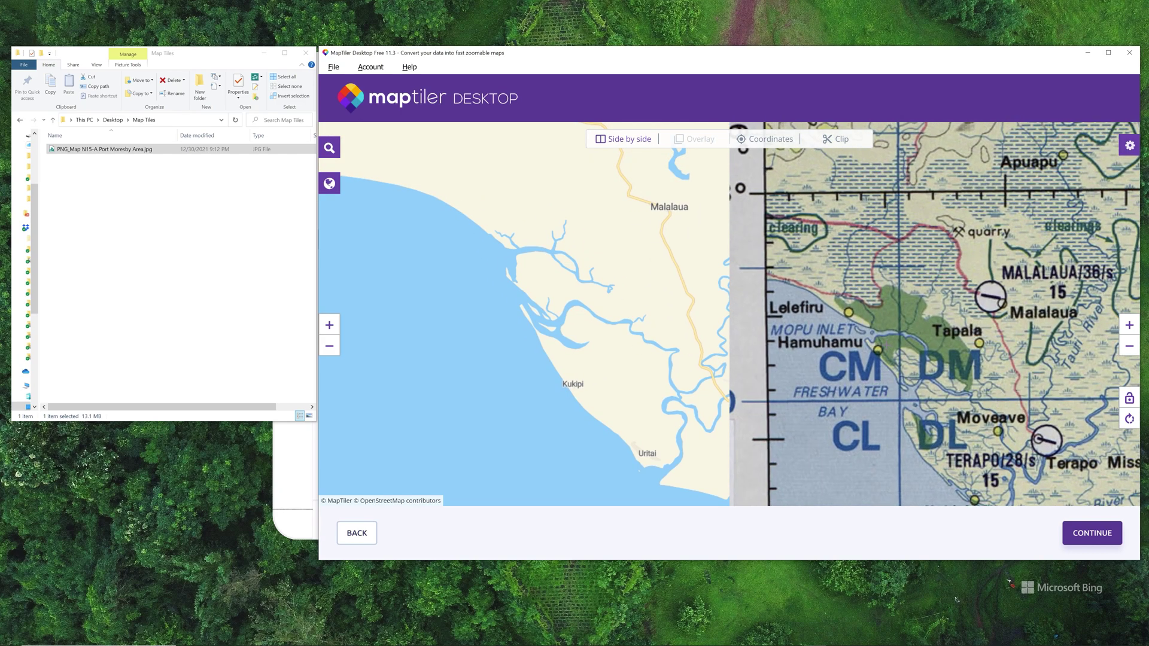
{"action": "scroll", "coordinate": [868, 356], "scroll_direction": "up", "scroll_amount": 1}
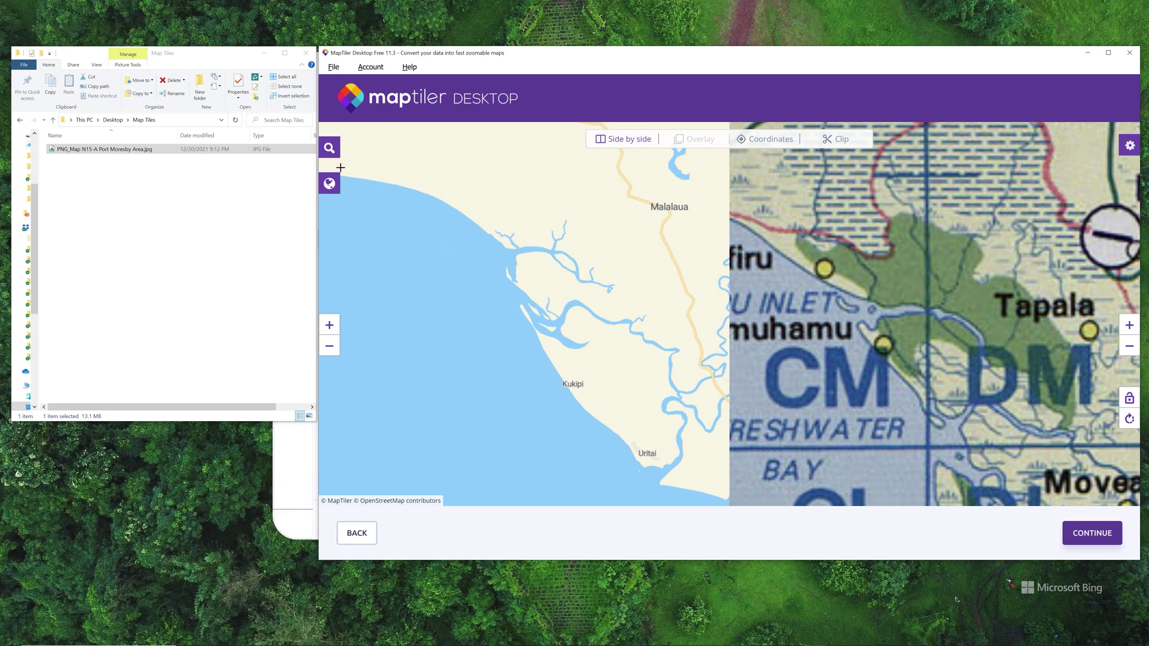
- Try the Google Maps - Terrain base map, and switch the reference map to Google Maps - Satellite
{"action": "left_click", "coordinate": [331, 186]}
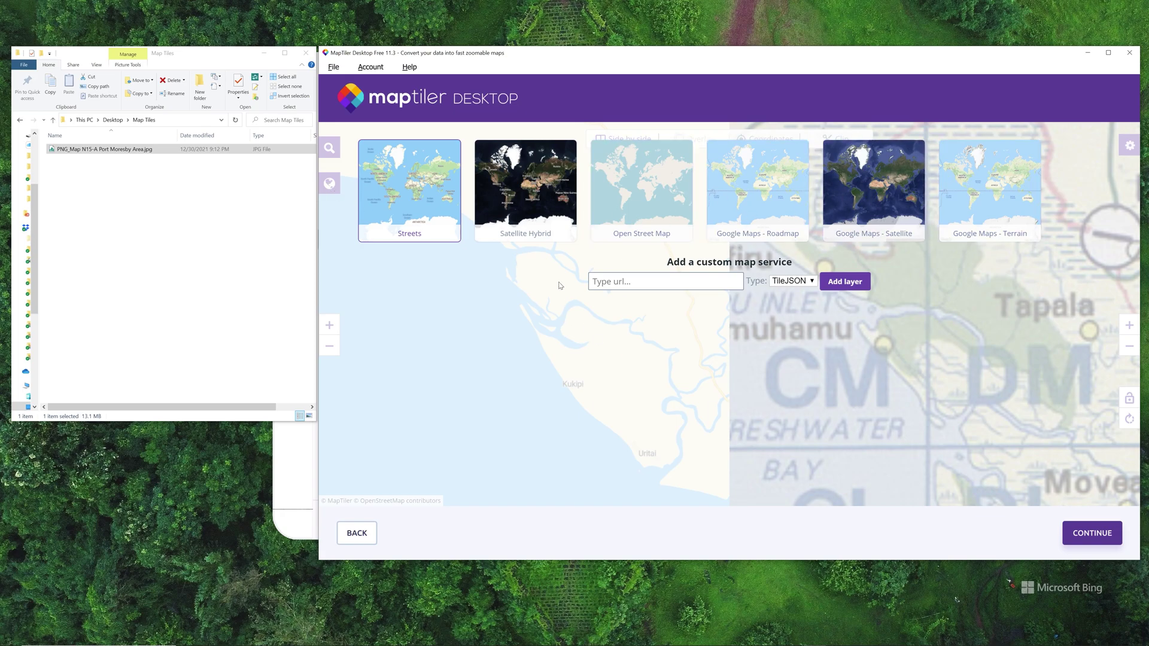
{"action": "left_click", "coordinate": [984, 191]}
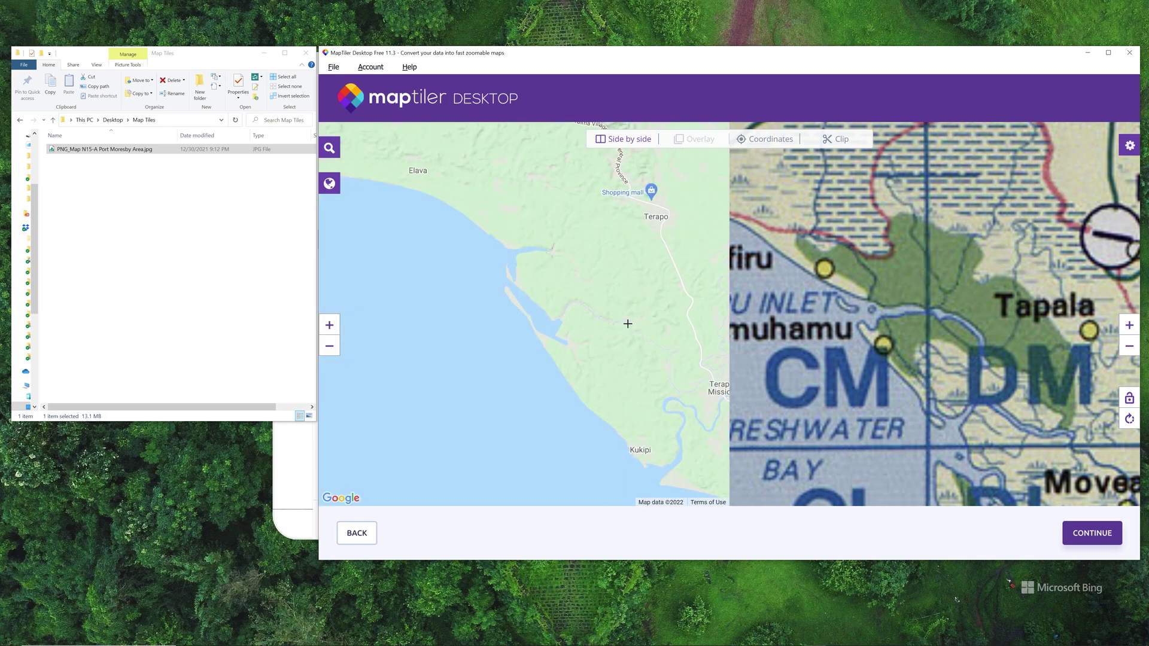
{"action": "left_click", "coordinate": [329, 183]}
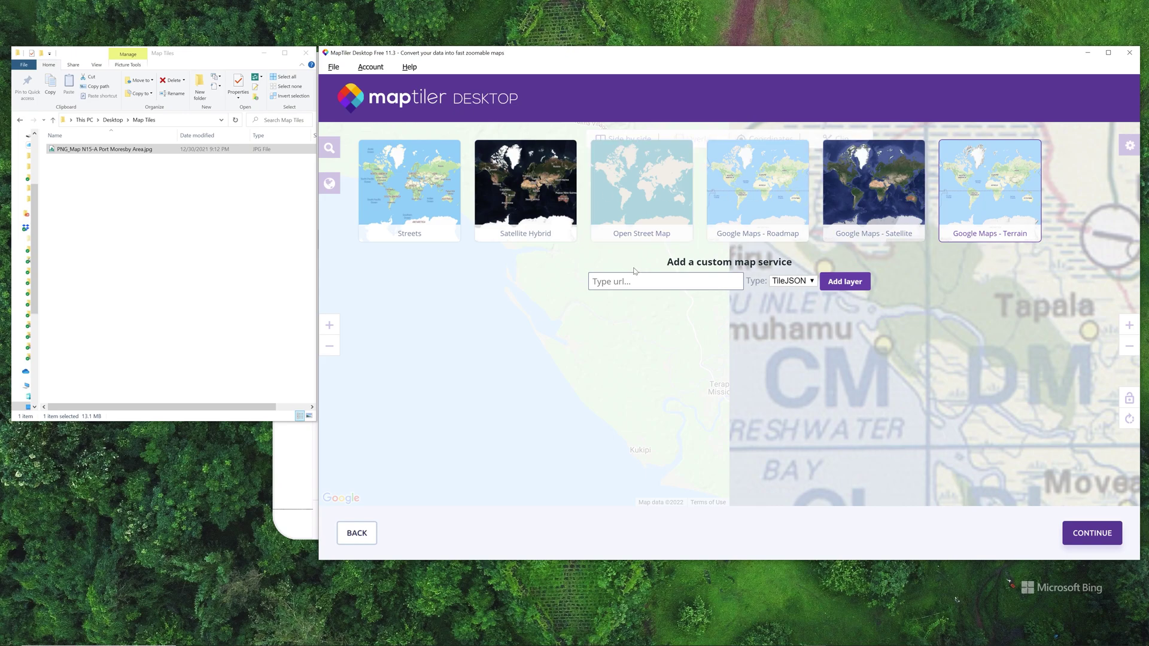
{"action": "left_click", "coordinate": [865, 204]}
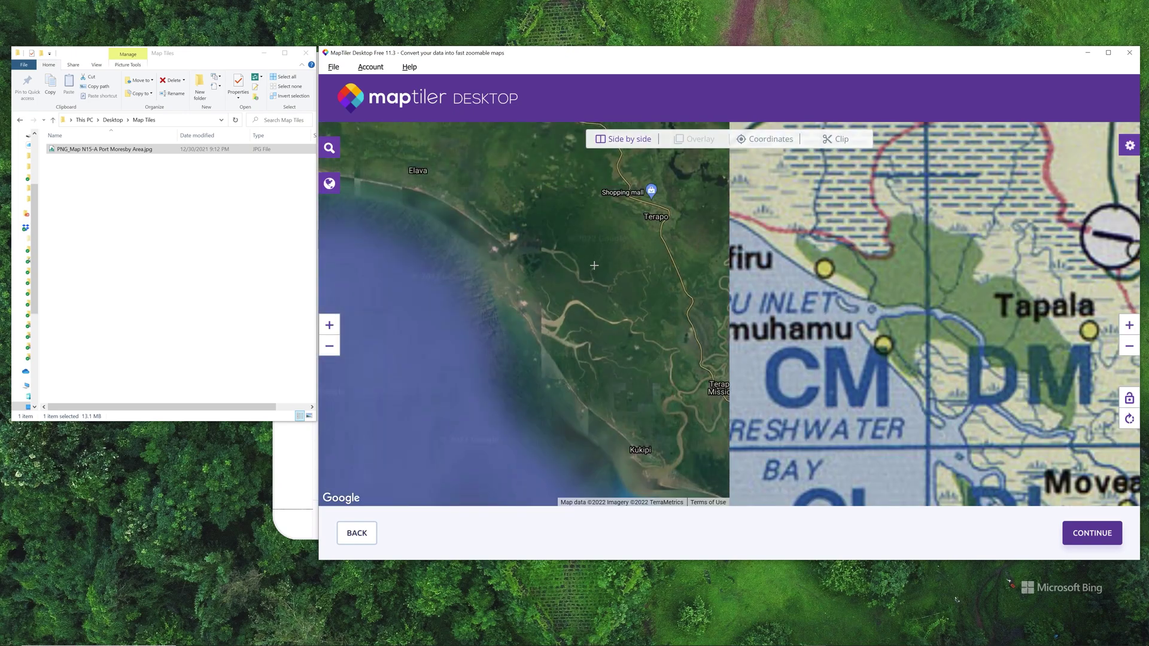
{"action": "scroll", "coordinate": [558, 304], "scroll_direction": "up", "scroll_amount": 5}
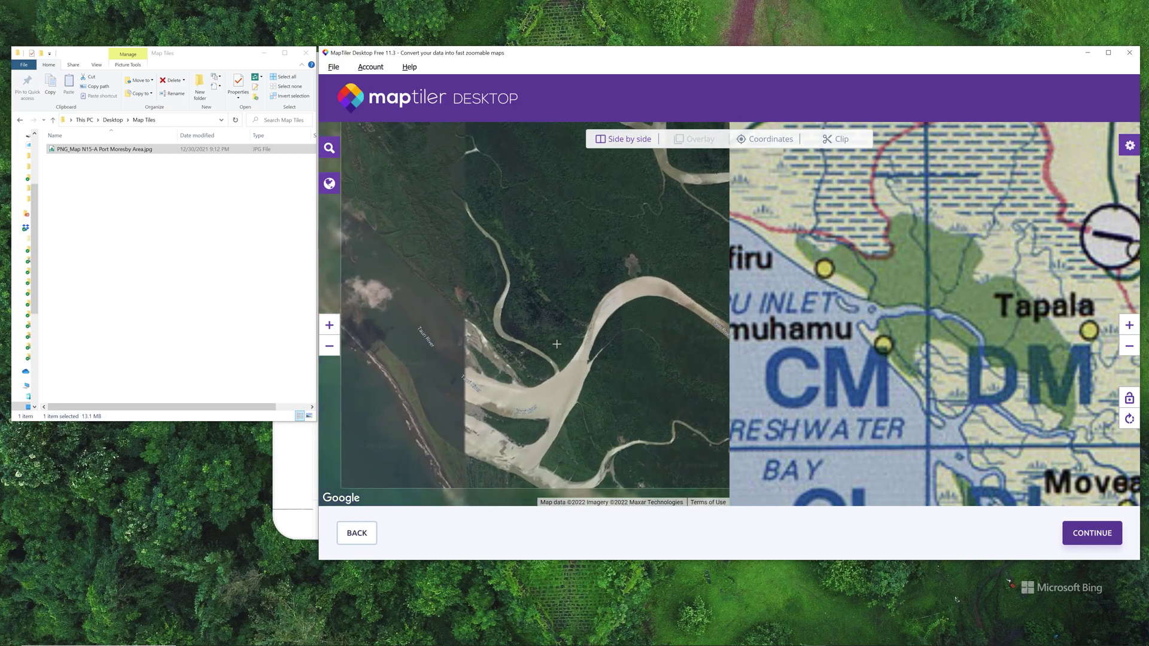
- Compare the river mouths near Hamuhamu on the satellite map and the scanned chart, and switch the reference map to Google Maps - Terrain
{"action": "scroll", "coordinate": [547, 327], "scroll_direction": "down", "scroll_amount": 5}
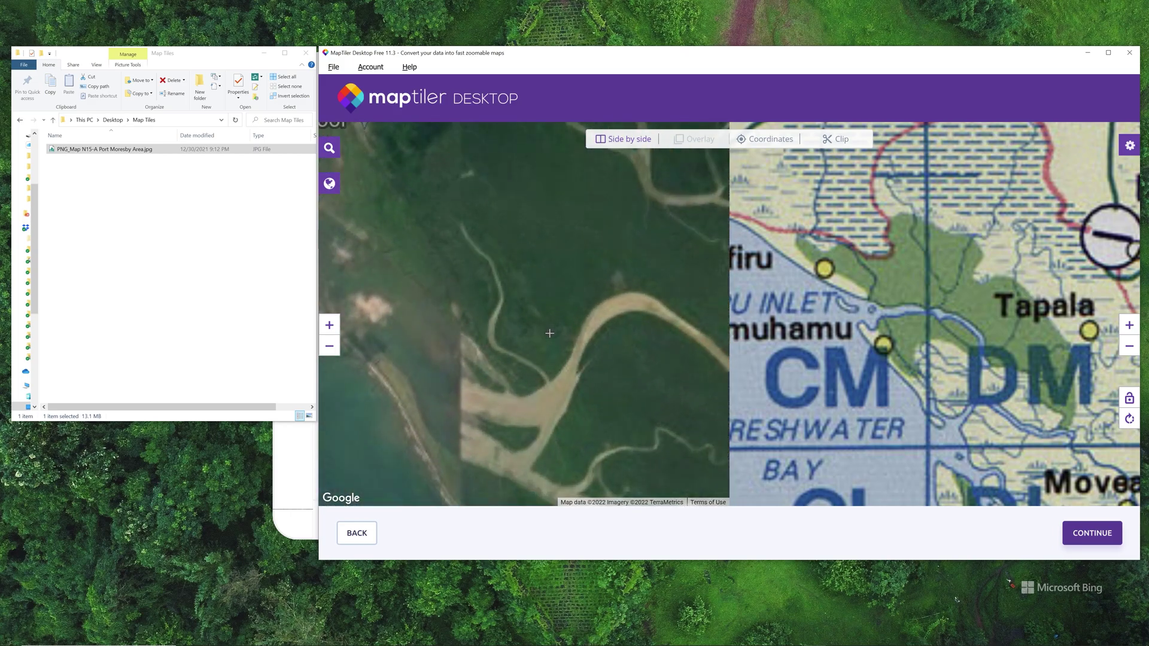
{"action": "scroll", "coordinate": [592, 340], "scroll_direction": "down", "scroll_amount": 2}
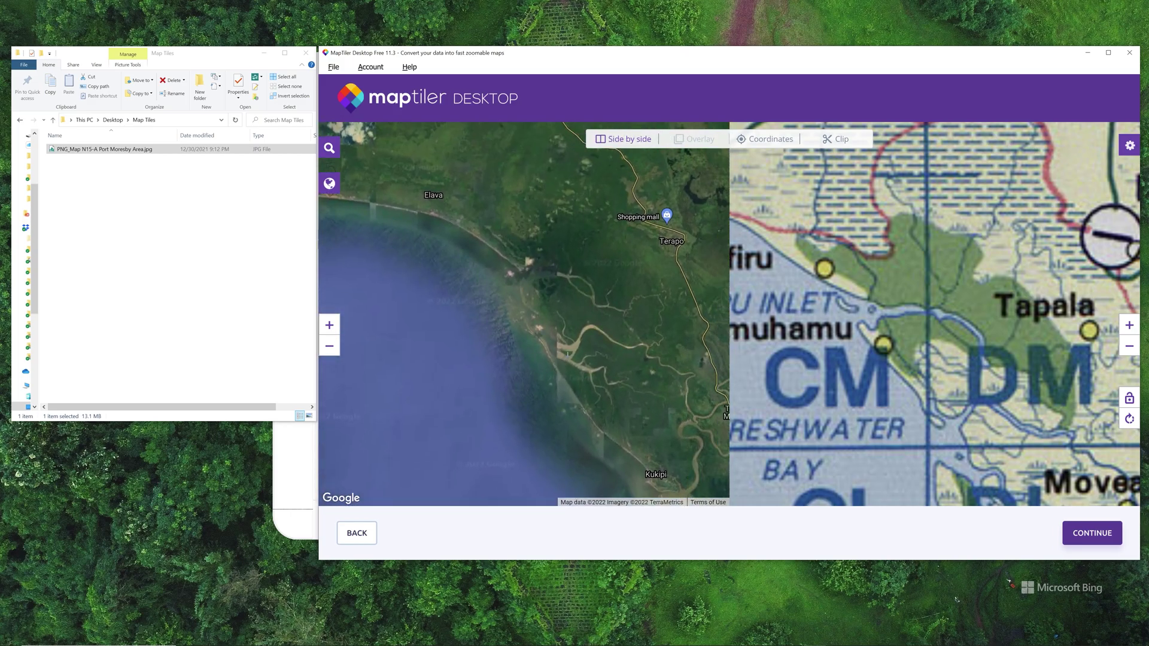
{"action": "scroll", "coordinate": [567, 333], "scroll_direction": "up", "scroll_amount": 1}
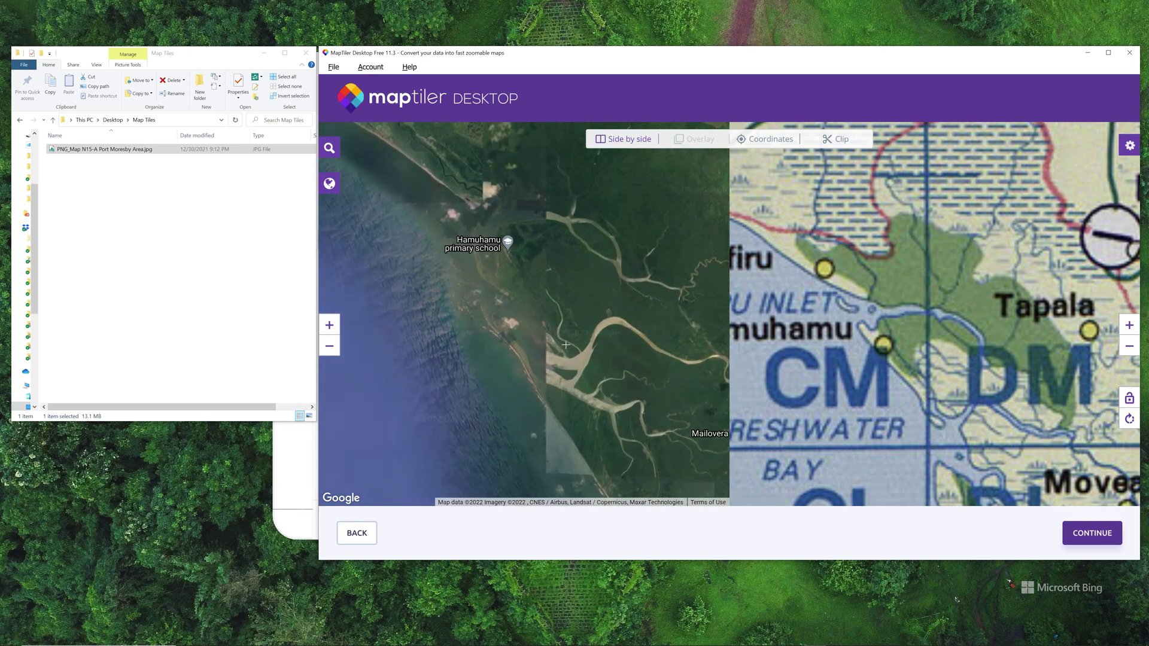
{"action": "scroll", "coordinate": [565, 345], "scroll_direction": "up", "scroll_amount": 1}
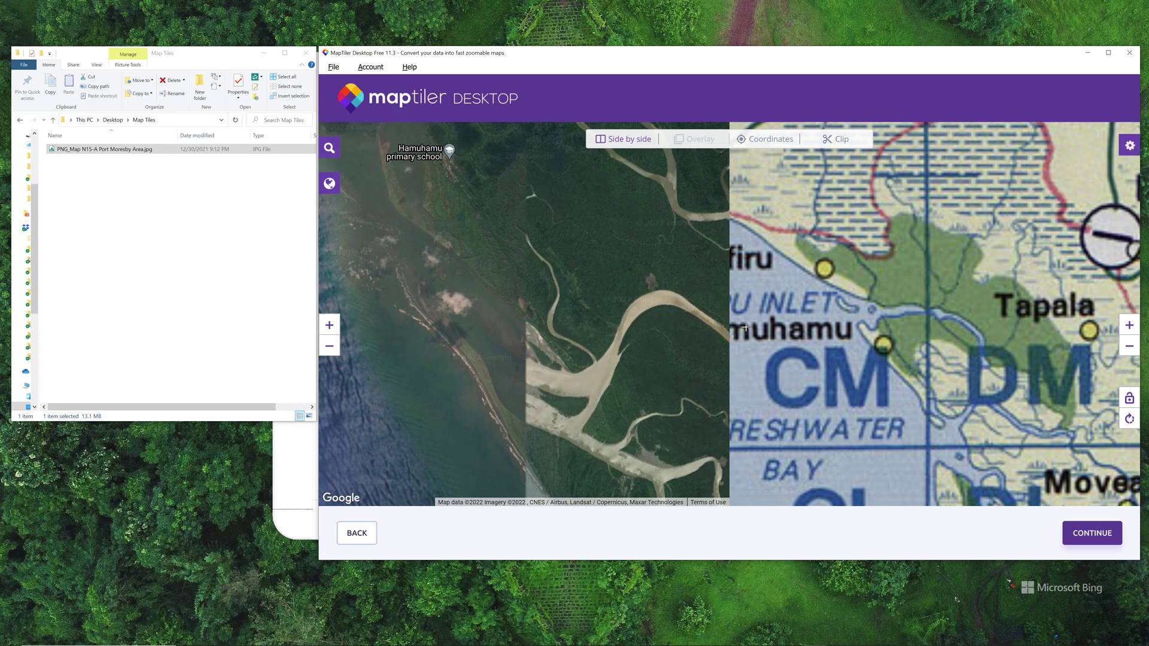
{"action": "mouse_move", "coordinate": [879, 350]}
{"action": "left_mouse_down"}
{"action": "mouse_move", "coordinate": [859, 340]}
{"action": "mouse_move", "coordinate": [886, 367]}
{"action": "left_mouse_up"}
{"action": "left_click_drag", "start_coordinate": [573, 328], "coordinate": [601, 367]}
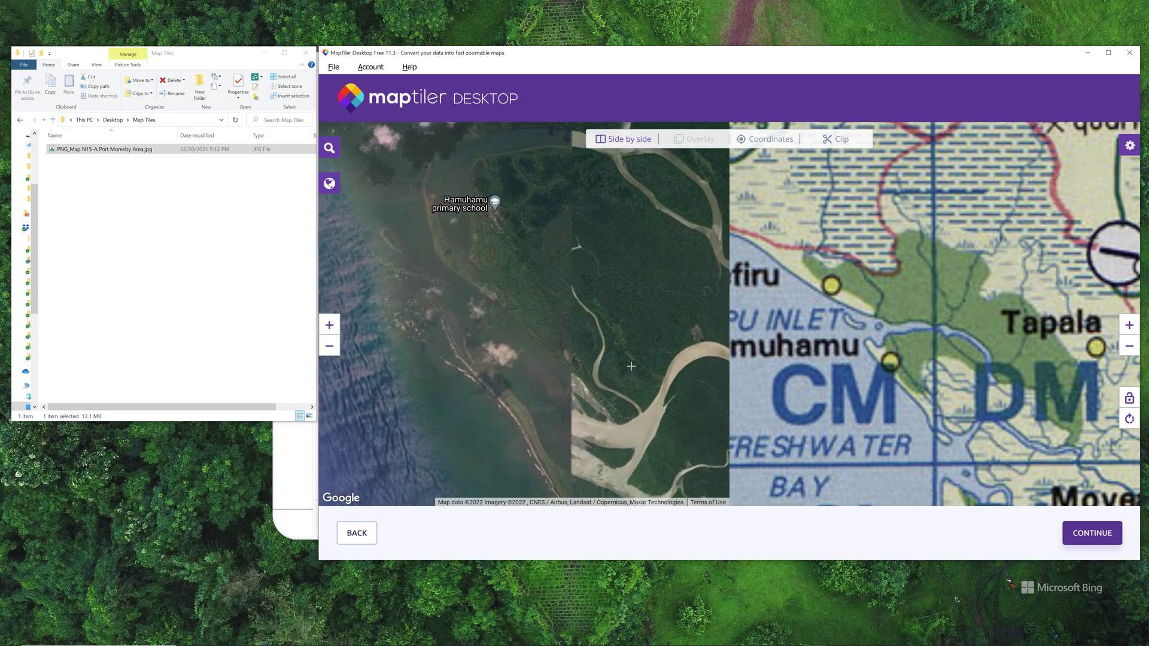
{"action": "left_click", "coordinate": [323, 182]}
{"action": "left_click", "coordinate": [976, 167]}
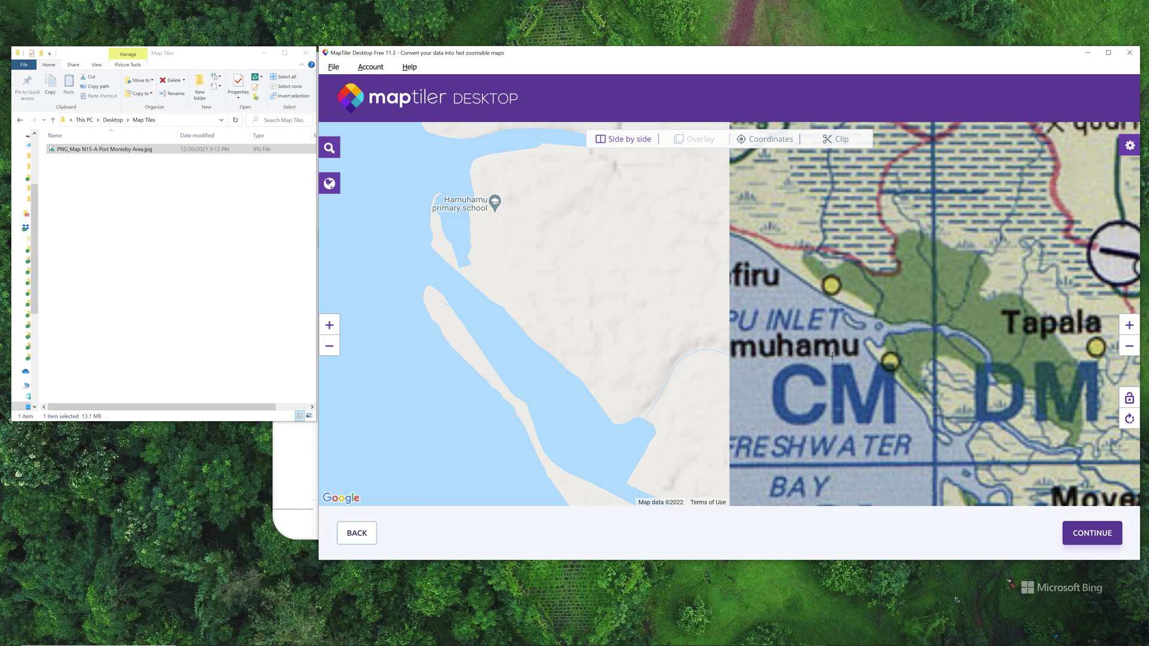
- Follow the coastline southeast from Hamuhamu to Kukipi on both maps, looking for a shared river mouth landmark
{"action": "left_click_drag", "start_coordinate": [831, 357], "coordinate": [839, 312]}
{"action": "left_click_drag", "start_coordinate": [930, 430], "coordinate": [871, 308]}
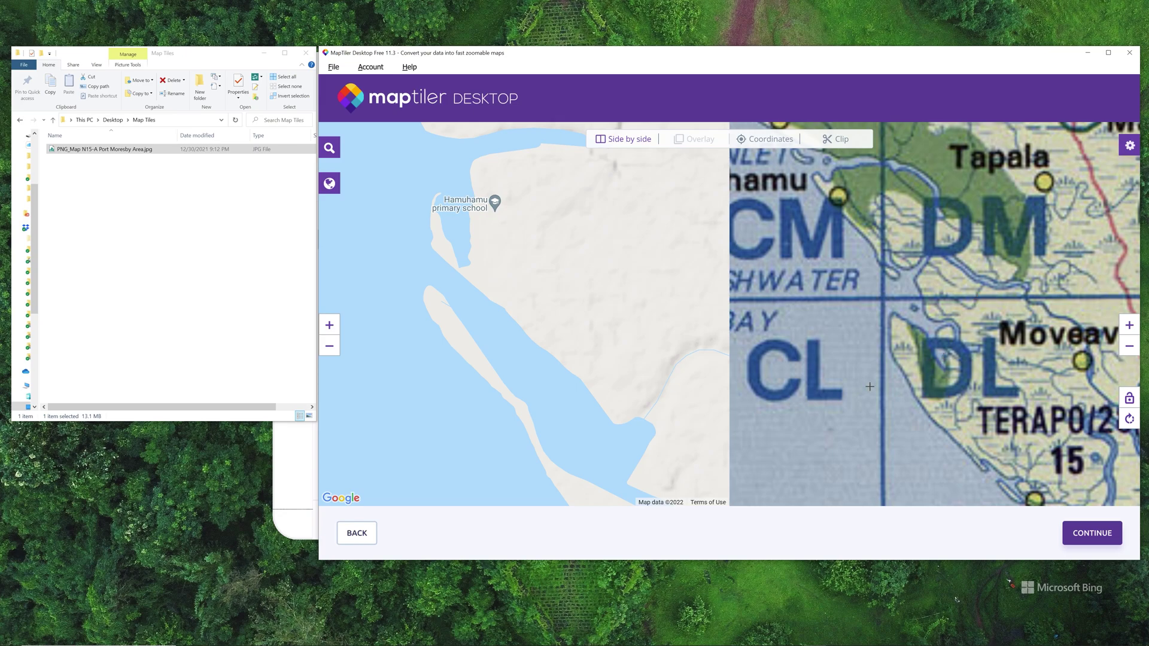
{"action": "scroll", "coordinate": [631, 395], "scroll_direction": "down", "scroll_amount": 3}
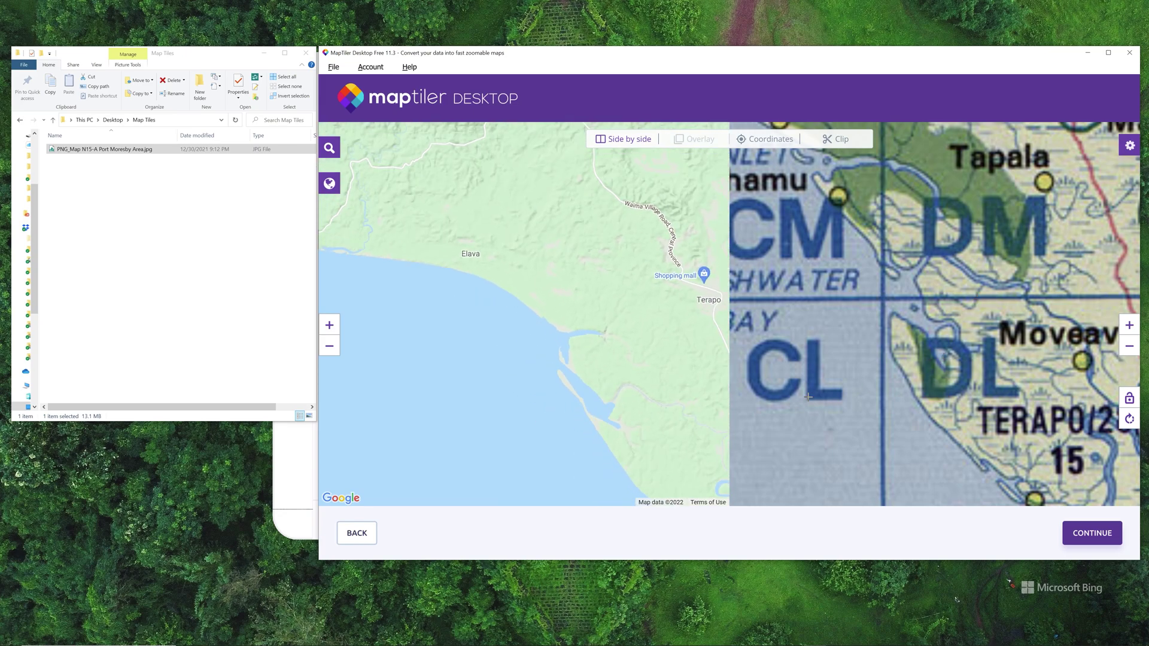
{"action": "scroll", "coordinate": [897, 391], "scroll_direction": "down", "scroll_amount": 2}
{"action": "left_click_drag", "start_coordinate": [905, 377], "coordinate": [911, 334]}
{"action": "scroll", "coordinate": [894, 397], "scroll_direction": "up", "scroll_amount": 2}
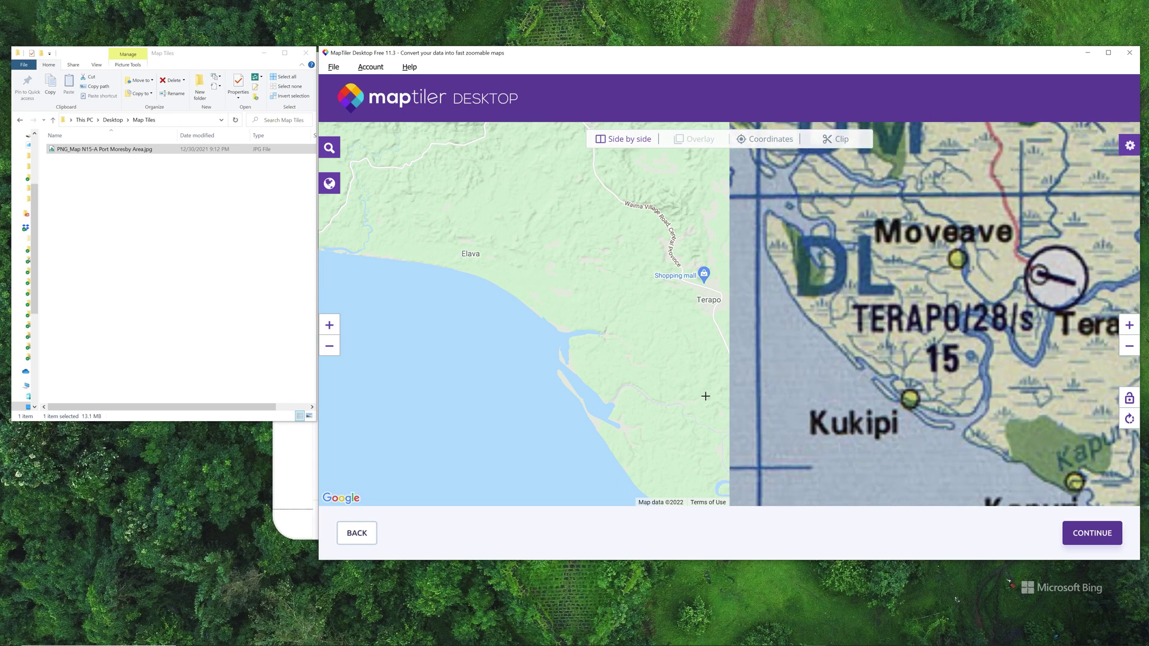
{"action": "left_click_drag", "start_coordinate": [635, 384], "coordinate": [620, 302]}
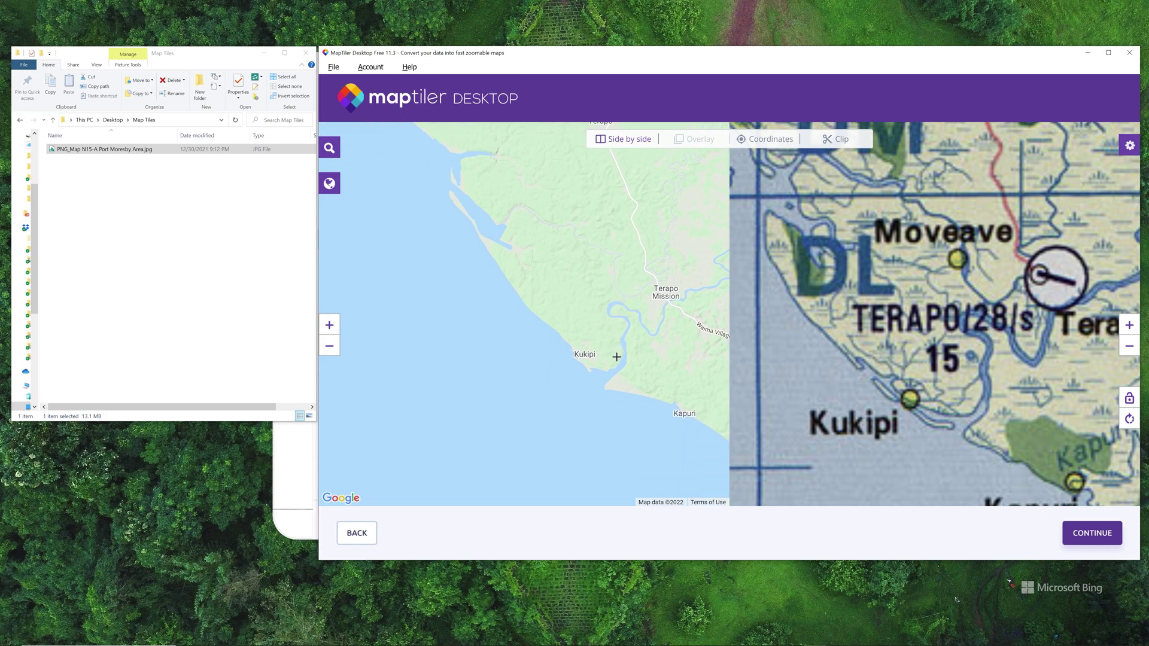
{"action": "scroll", "coordinate": [616, 359], "scroll_direction": "up", "scroll_amount": 2}
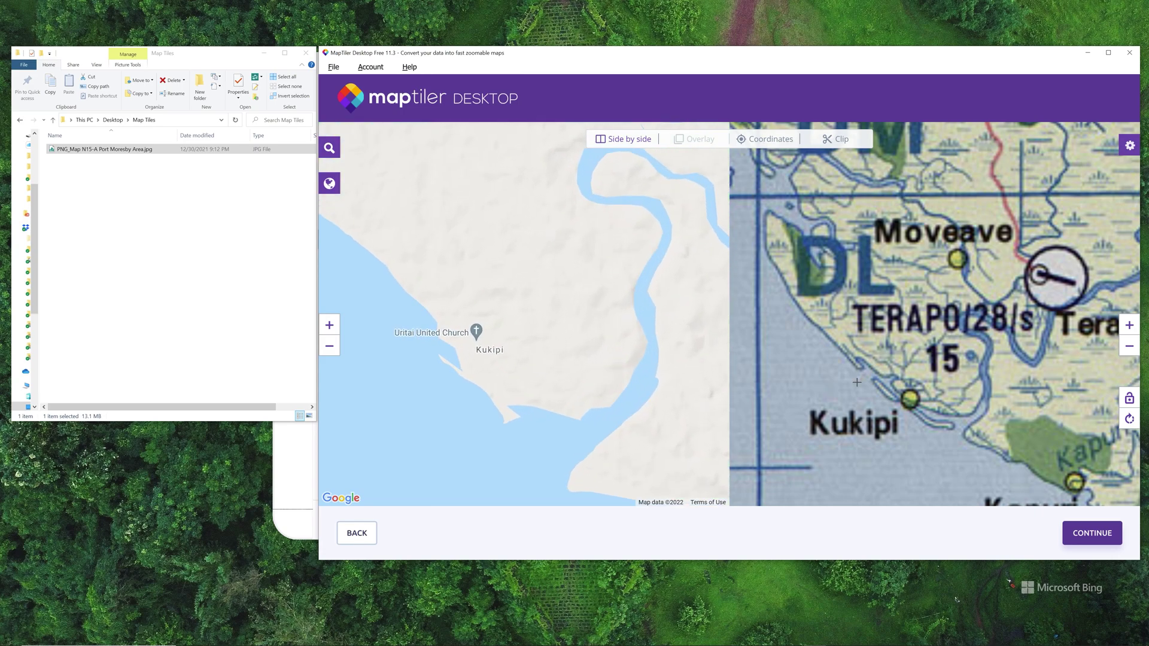
- Place the first control point on the headland southeast of Kukipi's river mouth on both maps, at about longitude 146.1555°, latitude -8.2281°
{"action": "scroll", "coordinate": [929, 384], "scroll_direction": "up", "scroll_amount": 2}
{"action": "left_click_drag", "start_coordinate": [931, 400], "coordinate": [894, 367]}
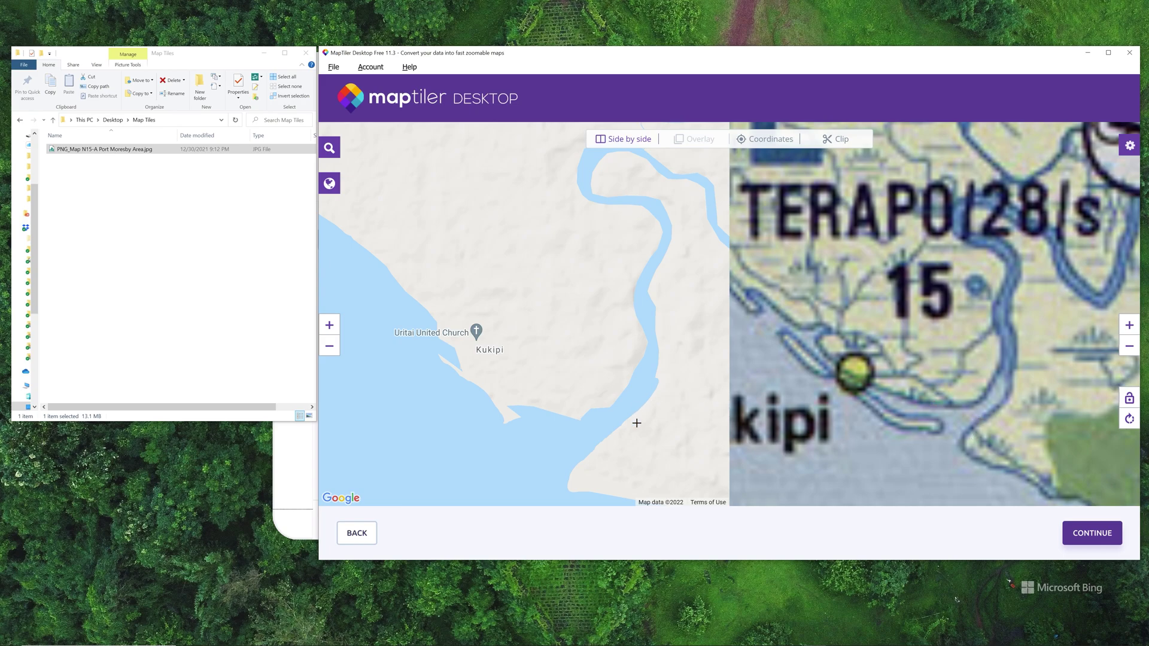
{"action": "left_click_drag", "start_coordinate": [636, 423], "coordinate": [617, 292]}
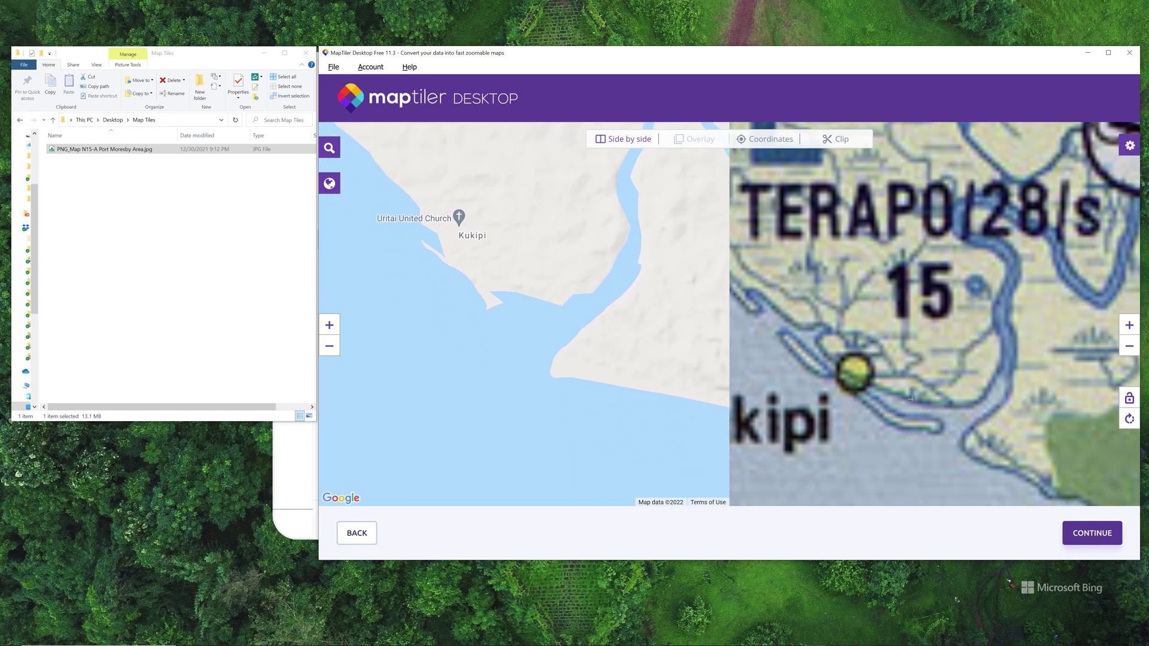
{"action": "left_click", "coordinate": [551, 372]}
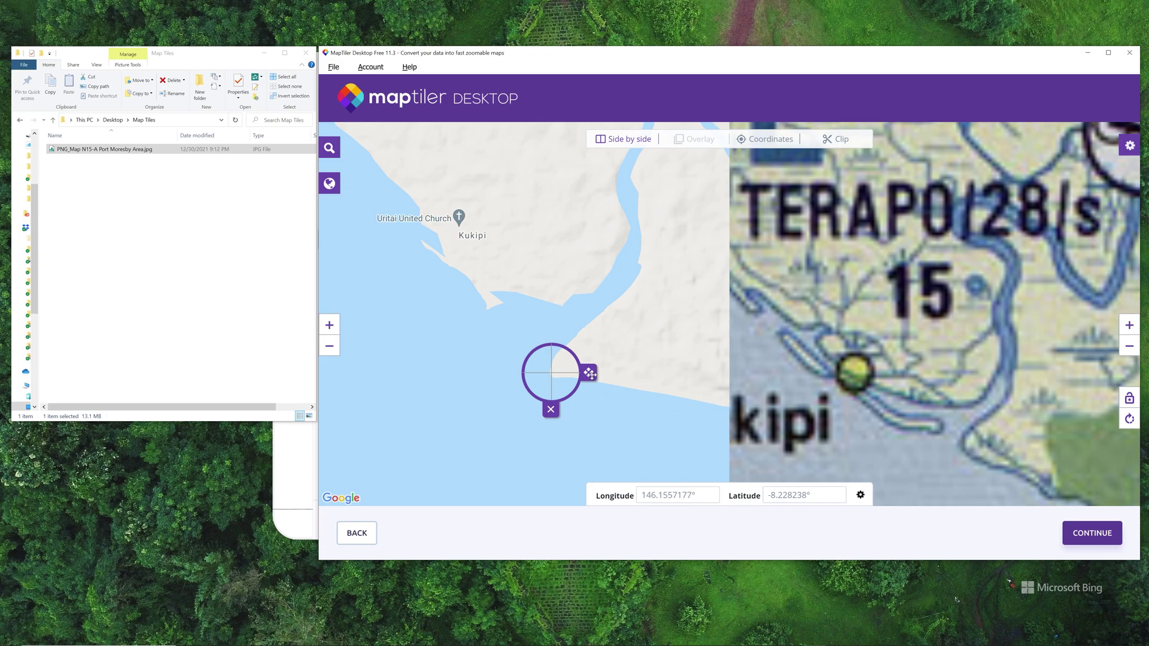
{"action": "left_click_drag", "start_coordinate": [590, 373], "coordinate": [587, 371]}
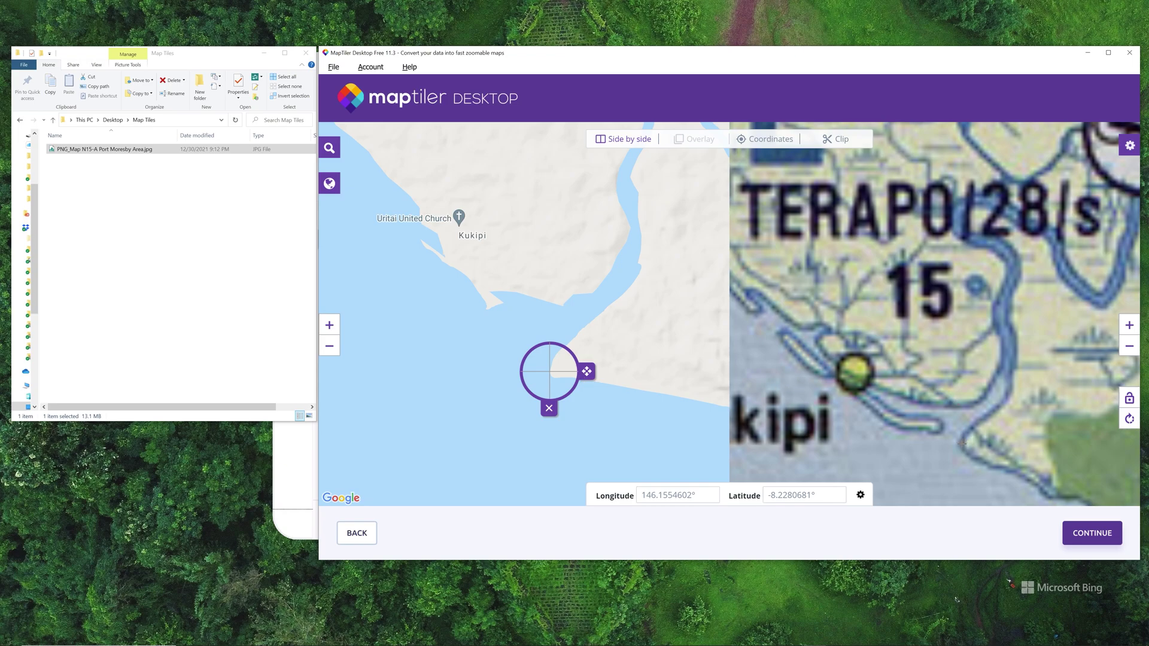
{"action": "left_click", "coordinate": [961, 443]}
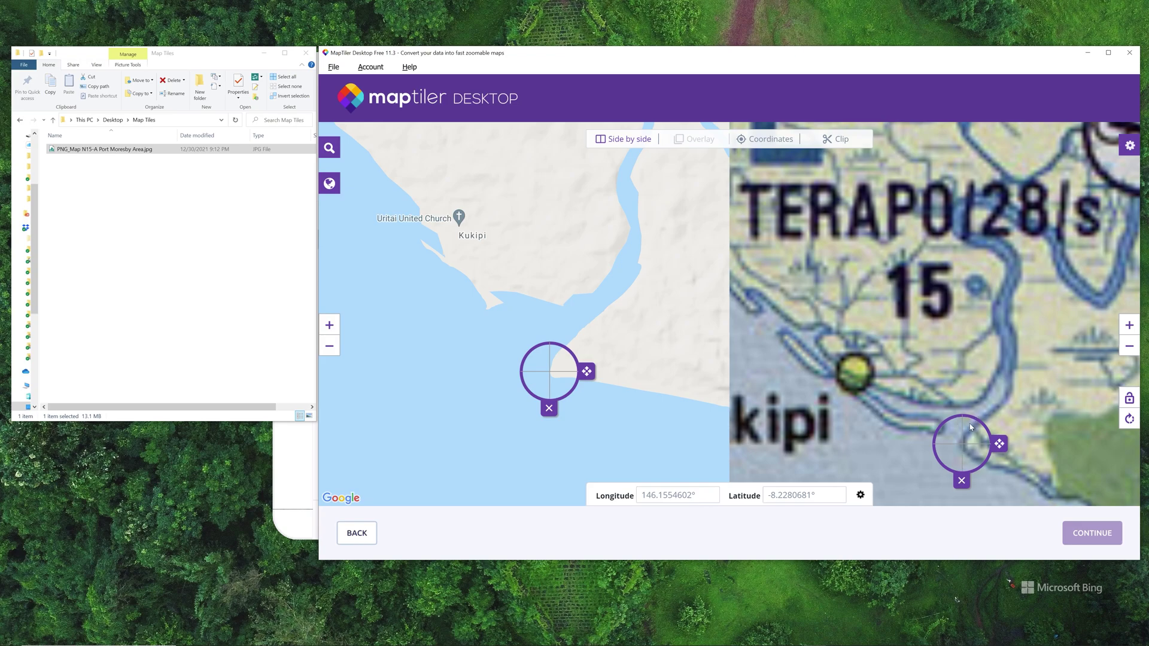
{"action": "left_click", "coordinate": [676, 385]}
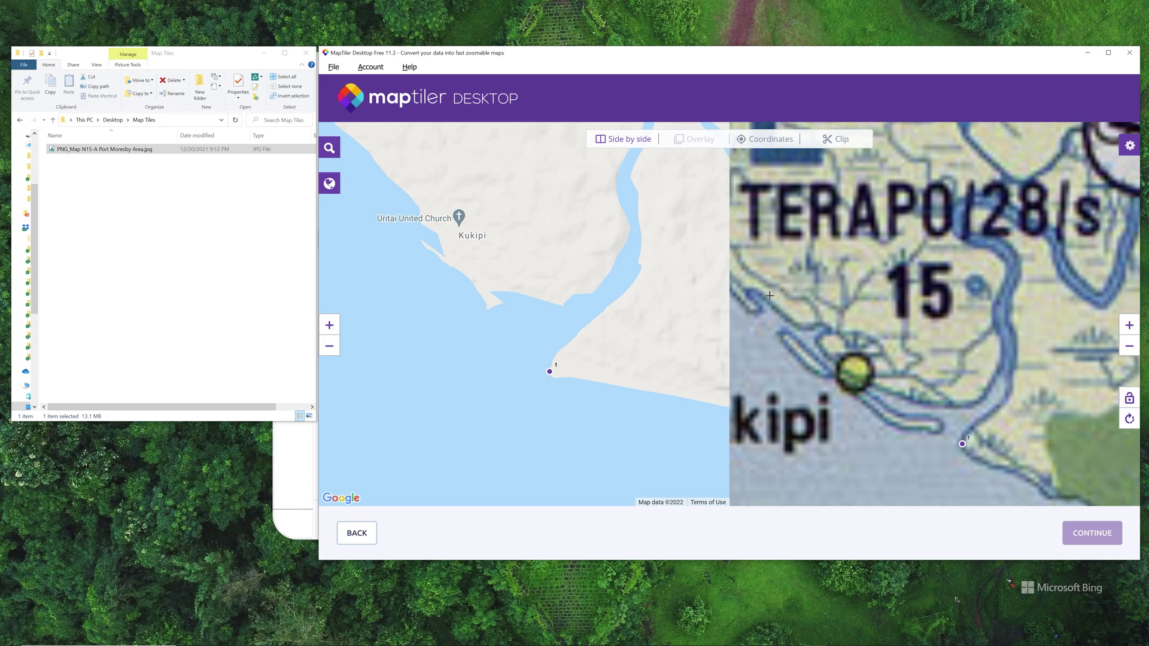
- Examine the scanned chart's northeast coast around Hercules Bay for a second control point location
{"action": "scroll", "coordinate": [584, 287], "scroll_direction": "down", "scroll_amount": 3}
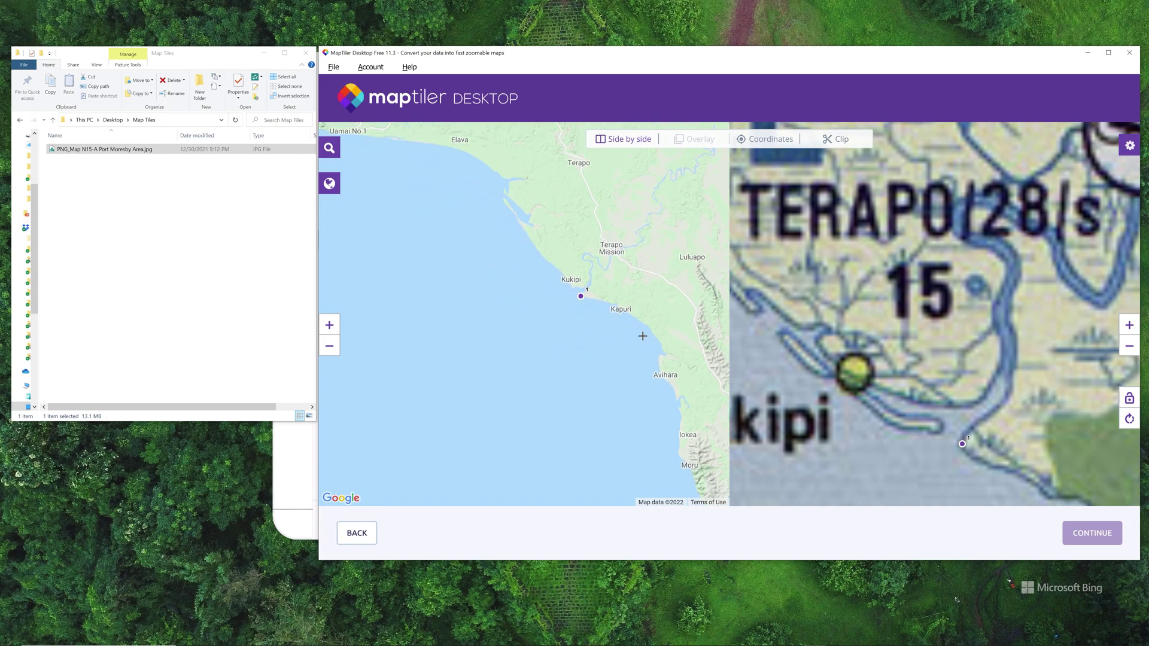
{"action": "scroll", "coordinate": [642, 336], "scroll_direction": "down", "scroll_amount": 1}
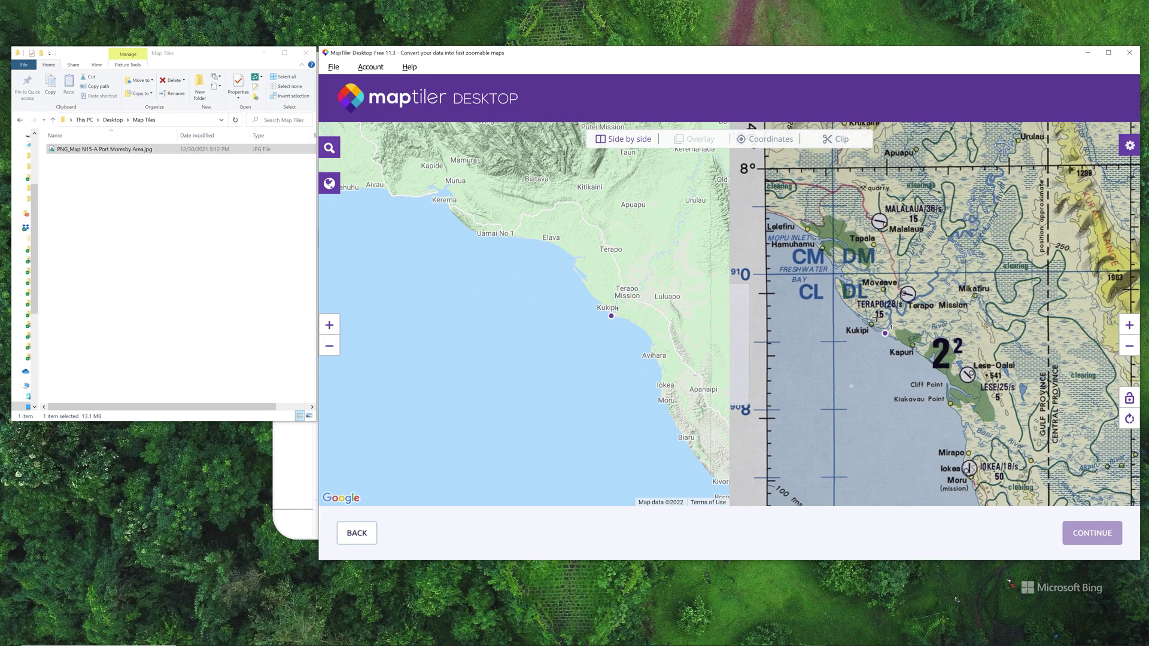
{"action": "scroll", "coordinate": [876, 318], "scroll_direction": "down", "scroll_amount": 3}
{"action": "left_click_drag", "start_coordinate": [966, 327], "coordinate": [850, 379]}
{"action": "left_click_drag", "start_coordinate": [647, 273], "coordinate": [425, 433]}
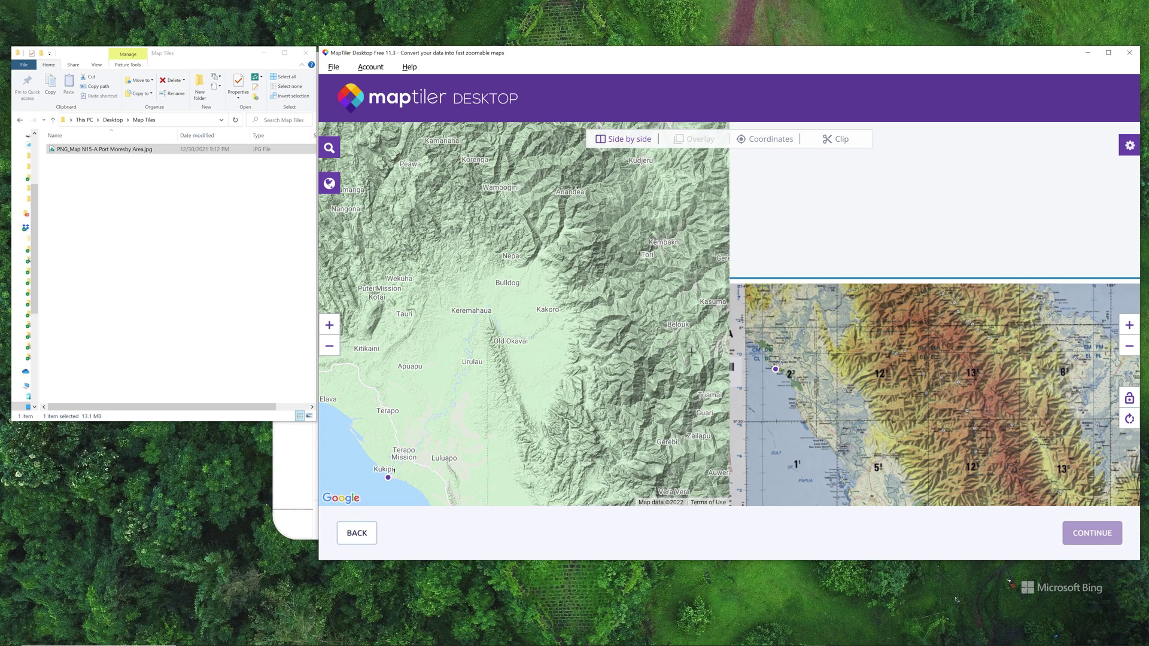
{"action": "left_click_drag", "start_coordinate": [1040, 350], "coordinate": [898, 374]}
{"action": "scroll", "coordinate": [898, 373], "scroll_direction": "up", "scroll_amount": 3}
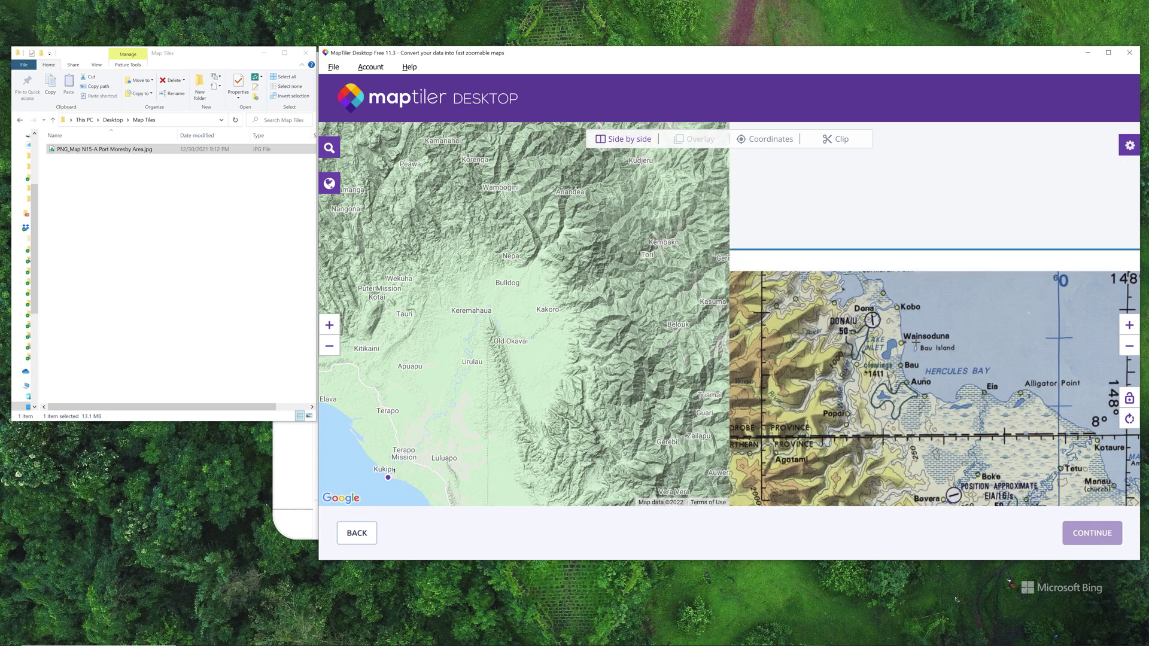
- Search the reference map's northeast coast between Lasanga Island, Morobe and Hercules Bay for the coastline shown on the chart
{"action": "scroll", "coordinate": [501, 302], "scroll_direction": "down", "scroll_amount": 1}
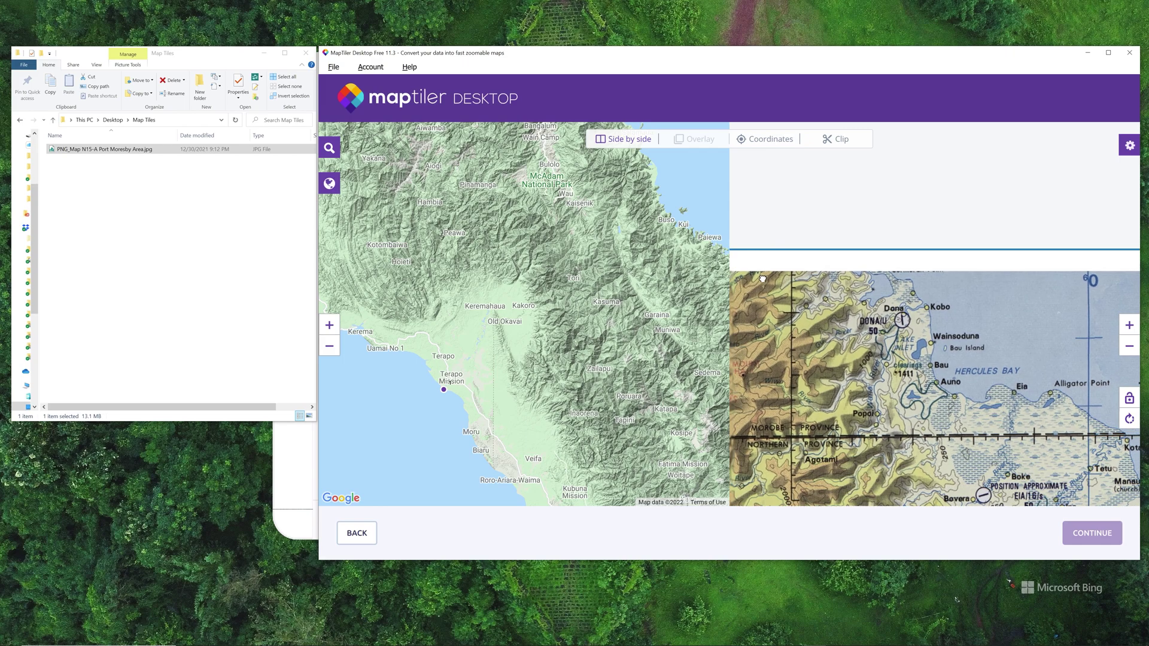
{"action": "left_click_drag", "start_coordinate": [666, 261], "coordinate": [524, 279]}
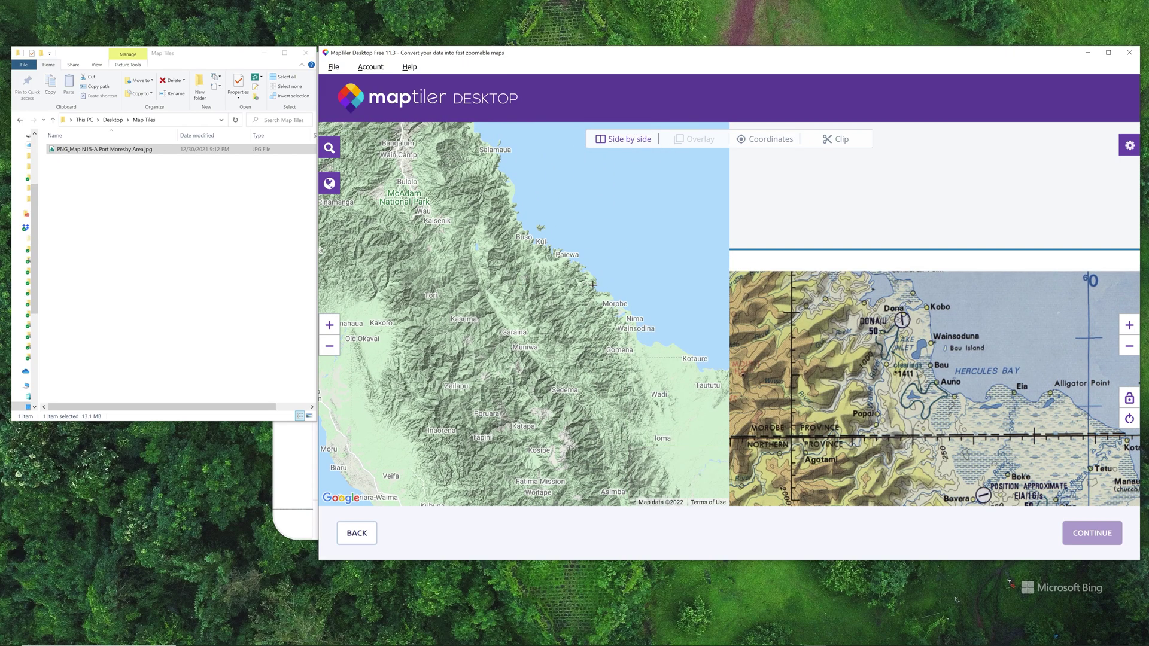
{"action": "scroll", "coordinate": [589, 283], "scroll_direction": "up", "scroll_amount": 1}
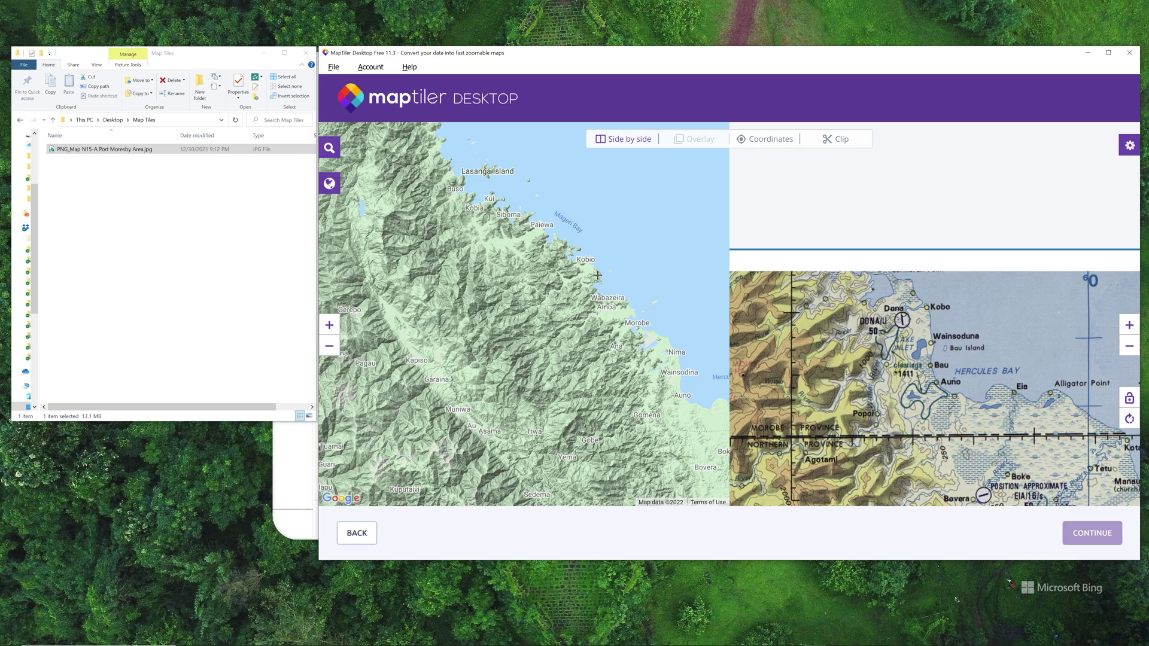
{"action": "scroll", "coordinate": [597, 274], "scroll_direction": "up", "scroll_amount": 1}
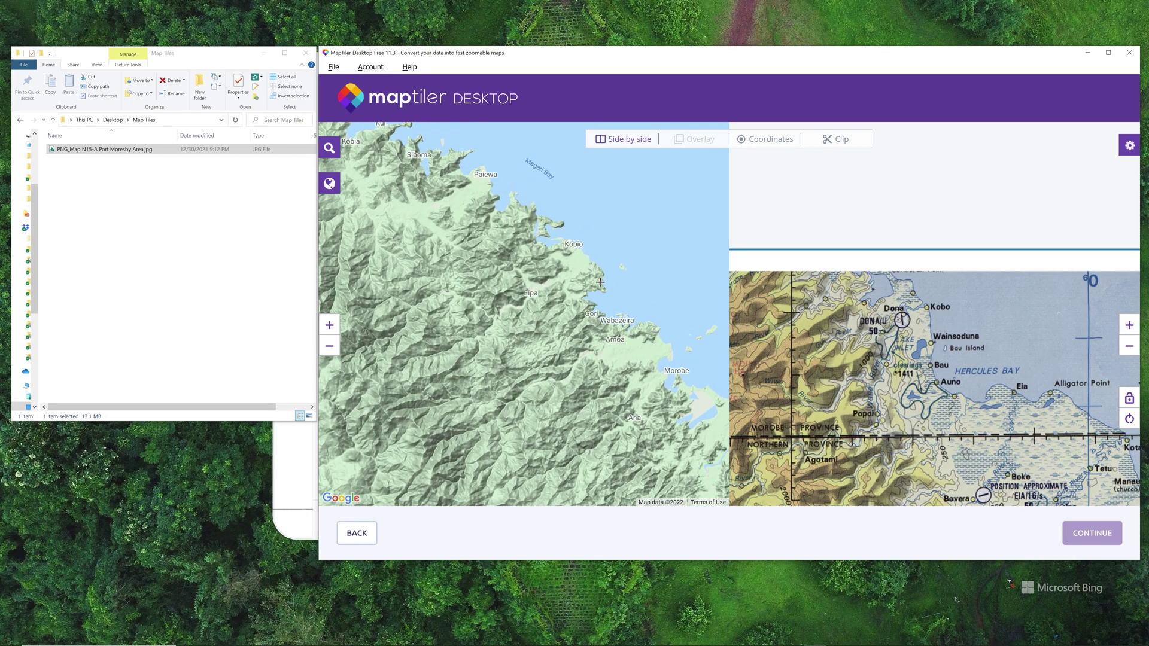
{"action": "scroll", "coordinate": [600, 281], "scroll_direction": "up", "scroll_amount": 1}
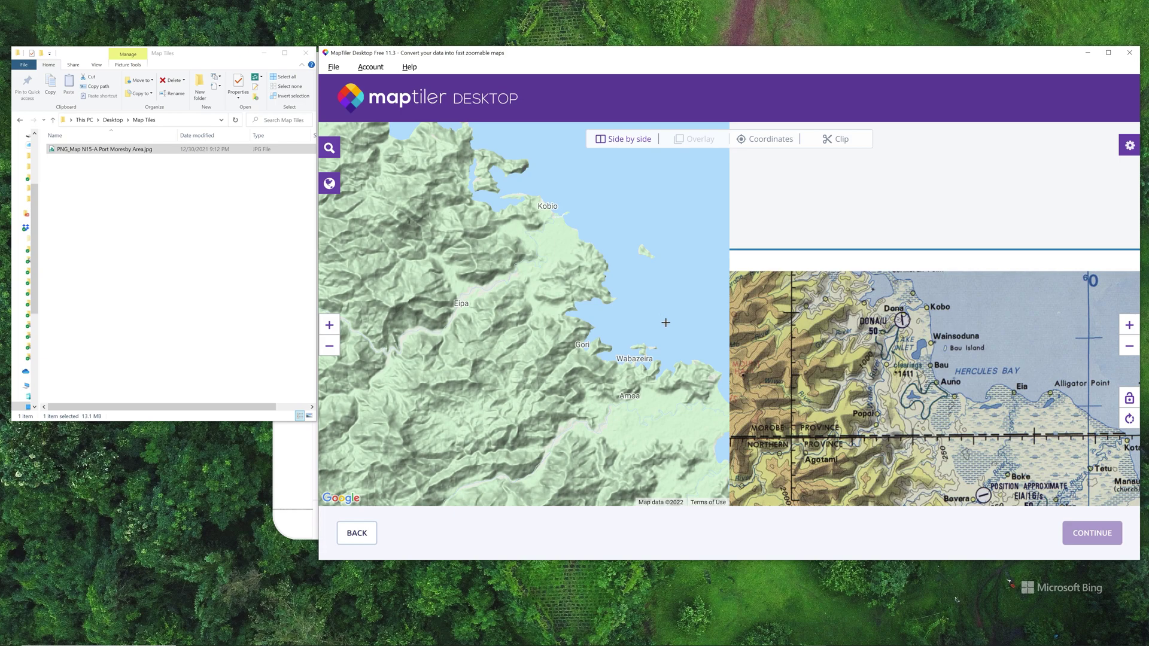
{"action": "left_click_drag", "start_coordinate": [564, 289], "coordinate": [652, 413]}
{"action": "left_click_drag", "start_coordinate": [539, 149], "coordinate": [572, 310]}
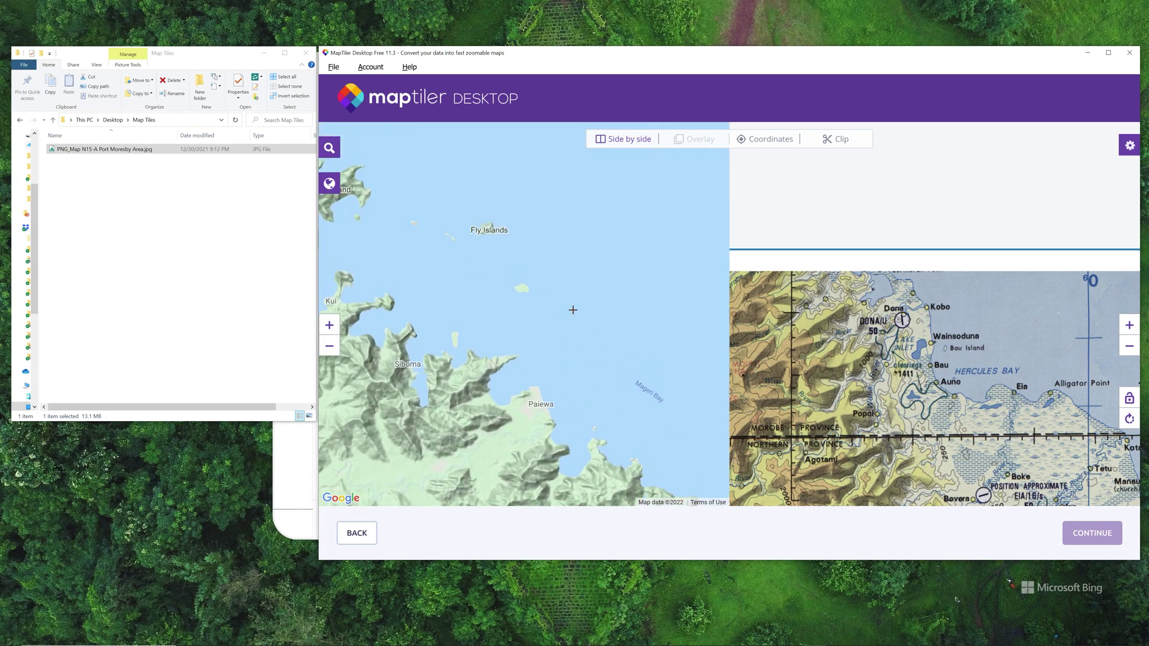
{"action": "left_click_drag", "start_coordinate": [527, 356], "coordinate": [693, 298]}
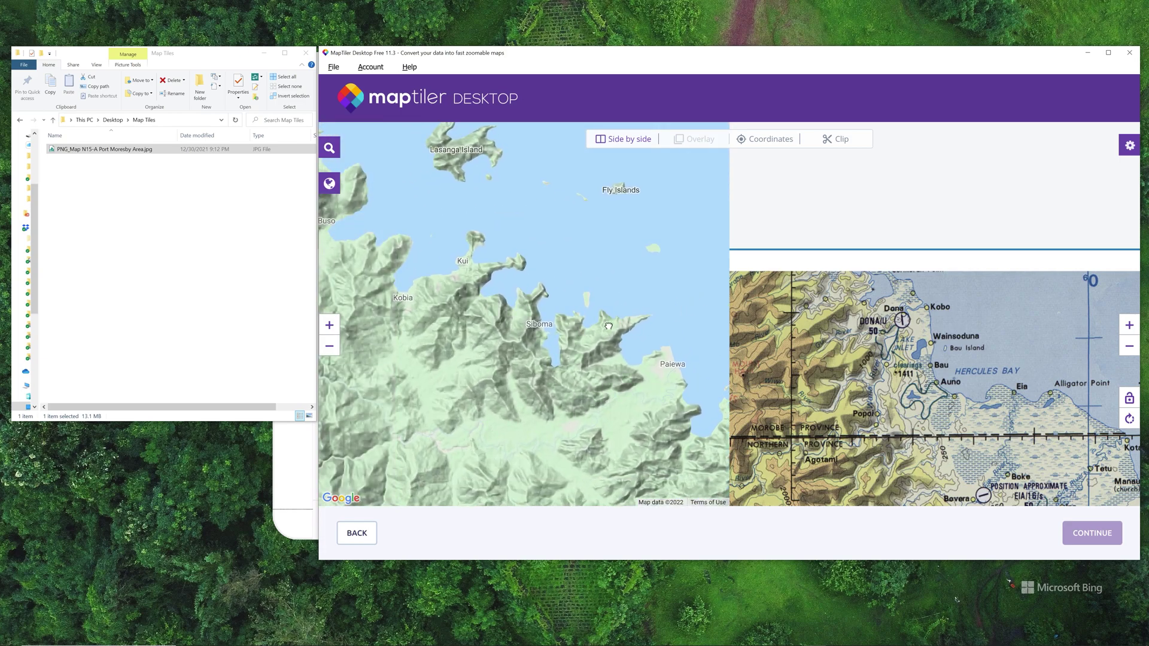
{"action": "left_click_drag", "start_coordinate": [608, 326], "coordinate": [675, 311]}
{"action": "left_click_drag", "start_coordinate": [423, 256], "coordinate": [469, 215]}
{"action": "scroll", "coordinate": [543, 306], "scroll_direction": "down", "scroll_amount": 2}
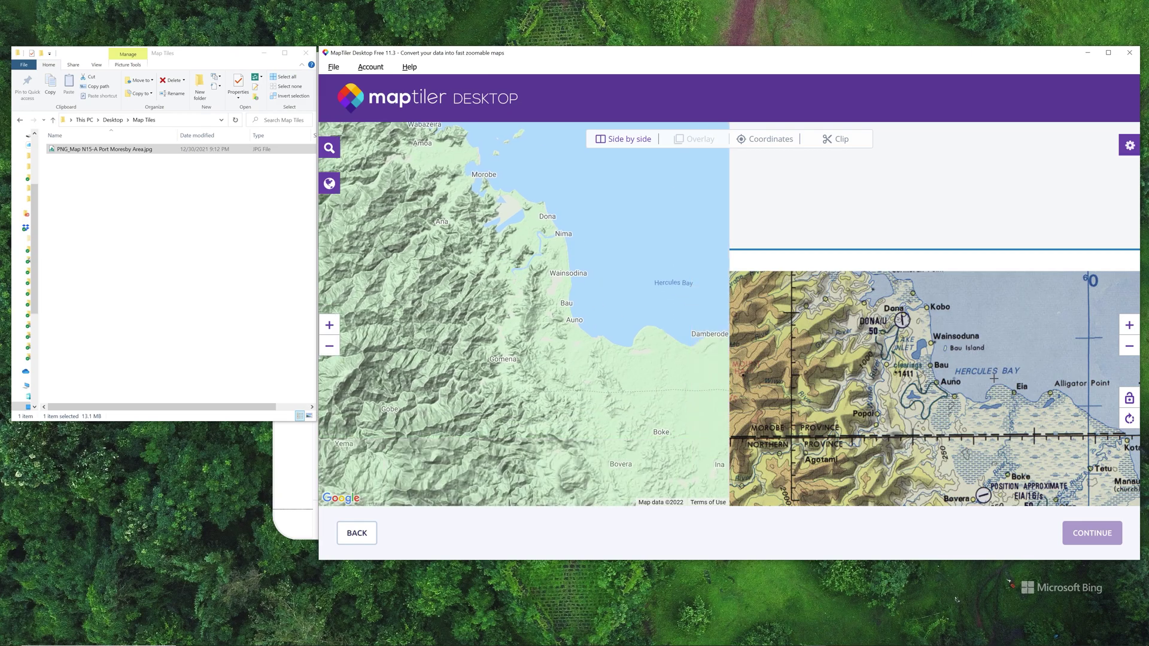
- Follow the Hercules Bay coastline from Damberode northwest past Auno and Bau to Wainsodina, comparing it with the scanned chart for a matching landmark
{"action": "scroll", "coordinate": [994, 378], "scroll_direction": "down", "scroll_amount": 1}
{"action": "left_click_drag", "start_coordinate": [989, 385], "coordinate": [876, 323]}
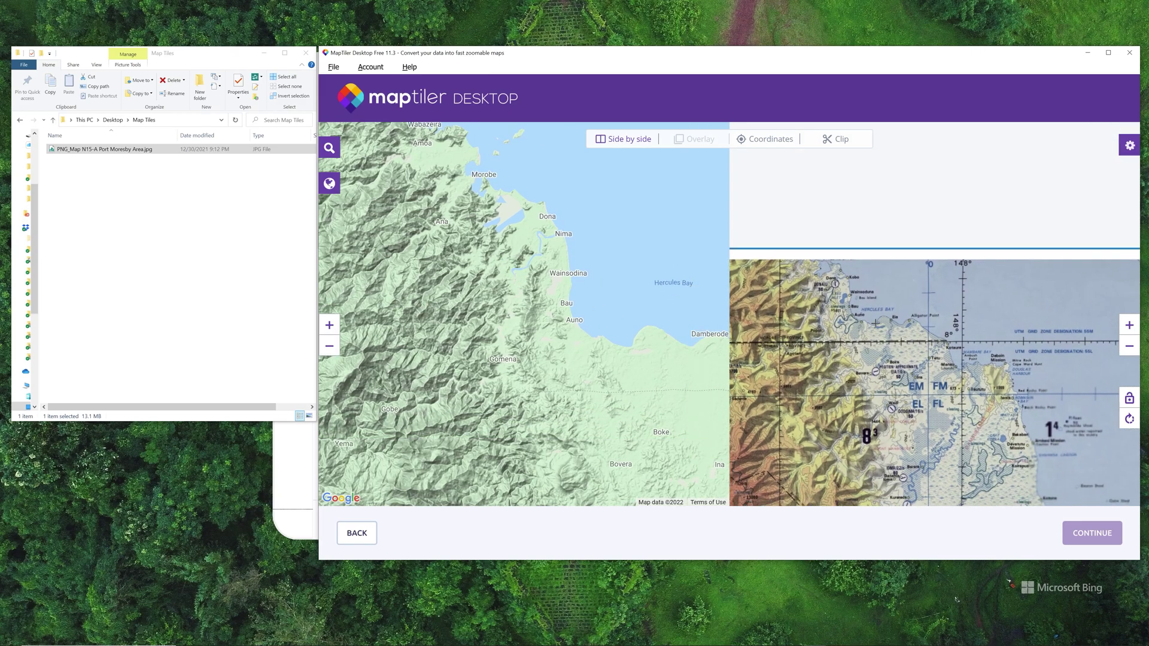
{"action": "left_click_drag", "start_coordinate": [625, 385], "coordinate": [566, 356]}
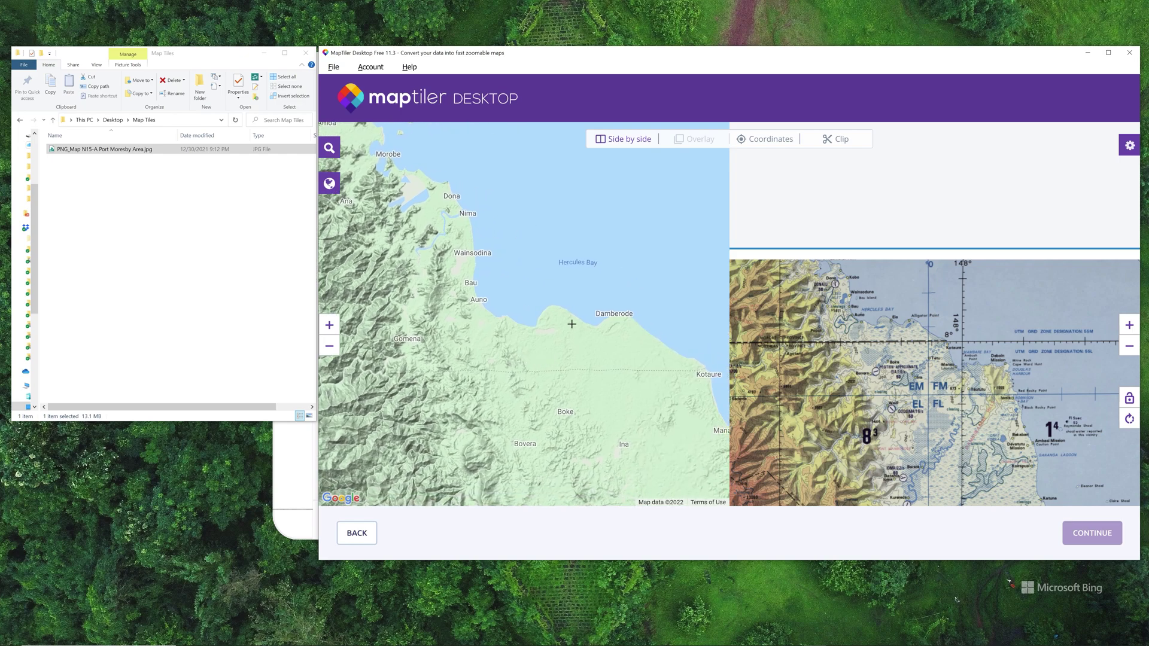
{"action": "scroll", "coordinate": [592, 344], "scroll_direction": "up", "scroll_amount": 2}
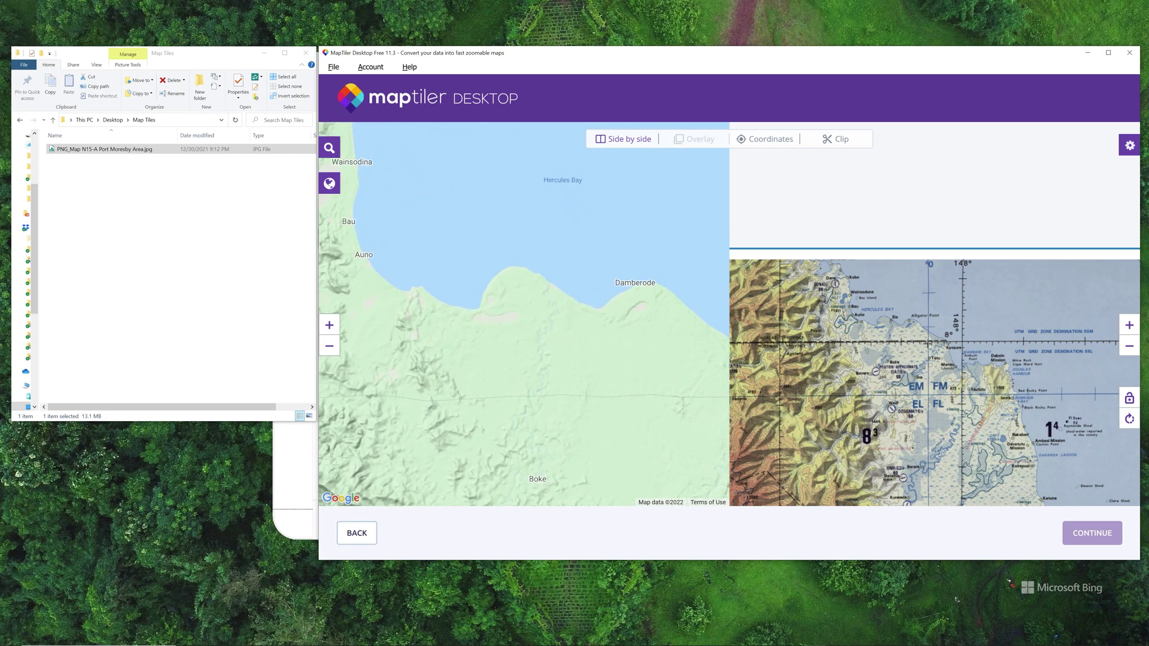
{"action": "scroll", "coordinate": [927, 343], "scroll_direction": "up", "scroll_amount": 2}
{"action": "scroll", "coordinate": [649, 330], "scroll_direction": "up", "scroll_amount": 2}
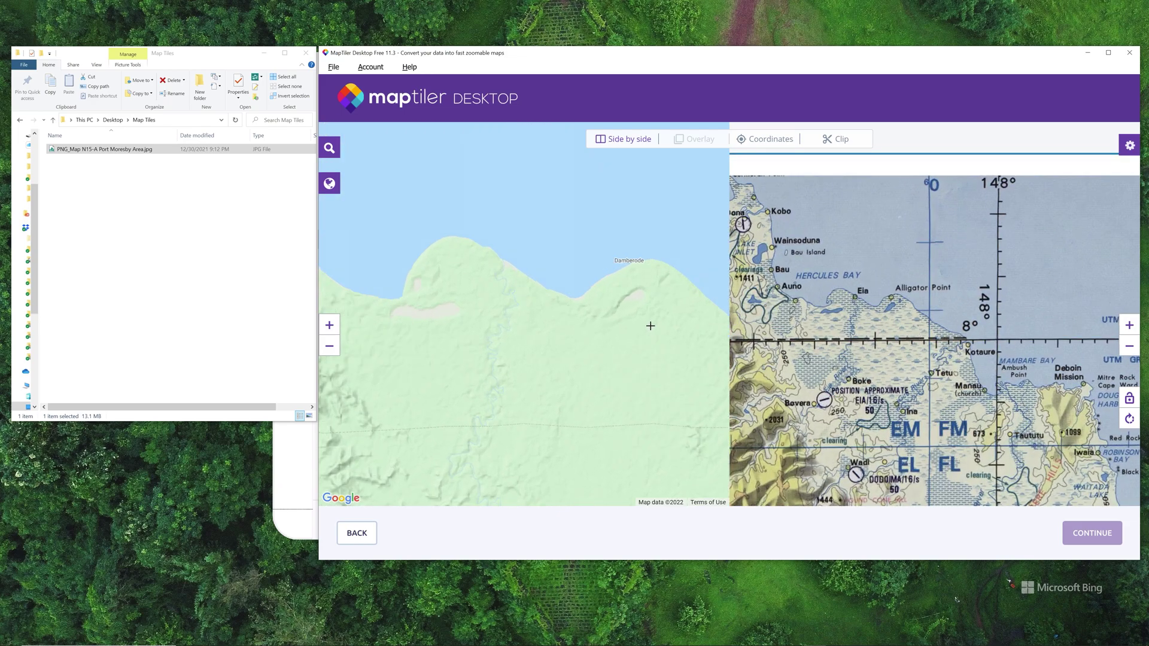
{"action": "scroll", "coordinate": [621, 310], "scroll_direction": "up", "scroll_amount": 2}
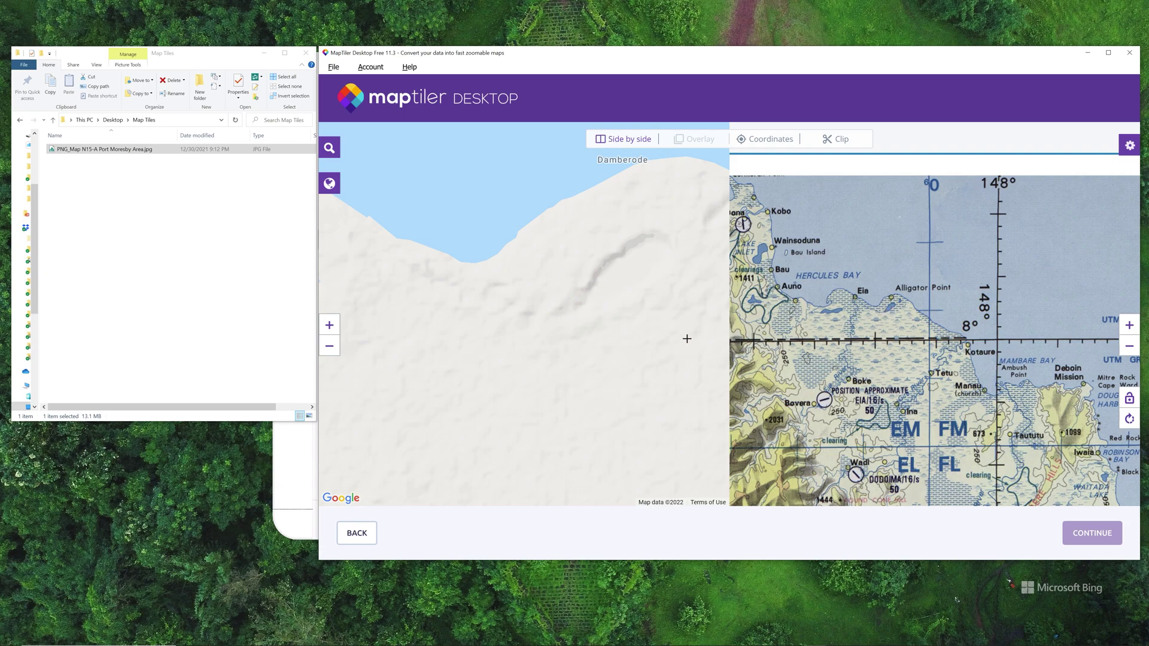
{"action": "left_click_drag", "start_coordinate": [659, 333], "coordinate": [658, 346]}
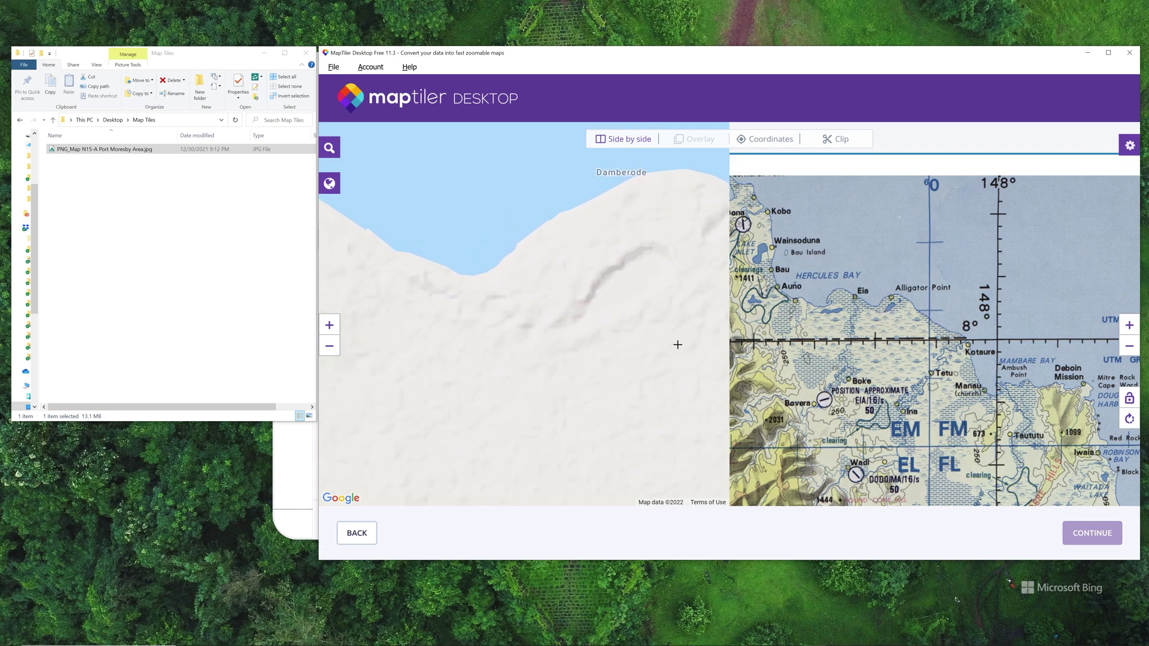
{"action": "left_click_drag", "start_coordinate": [599, 269], "coordinate": [733, 352]}
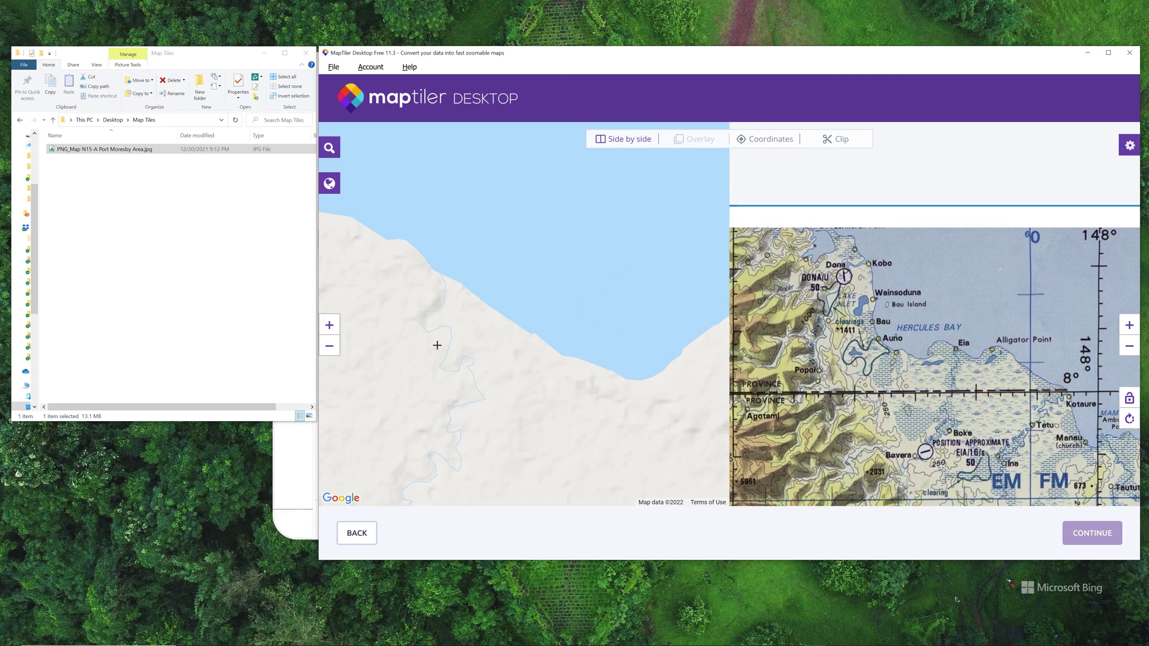
{"action": "left_click_drag", "start_coordinate": [436, 345], "coordinate": [623, 354]}
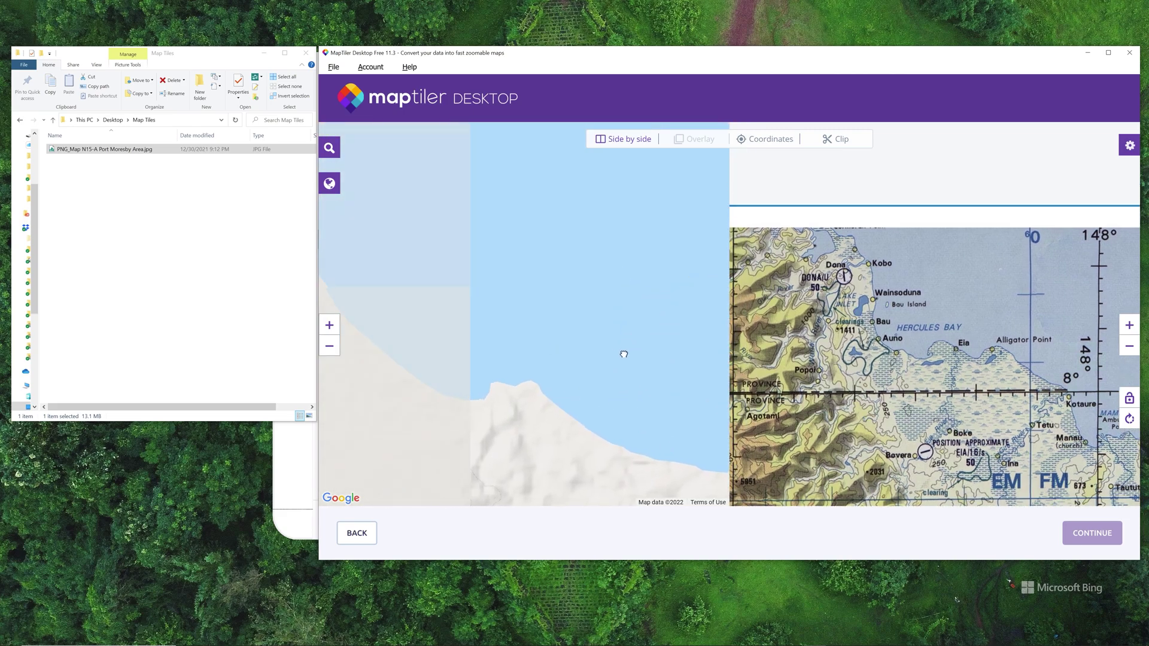
{"action": "scroll", "coordinate": [531, 341], "scroll_direction": "up", "scroll_amount": 5}
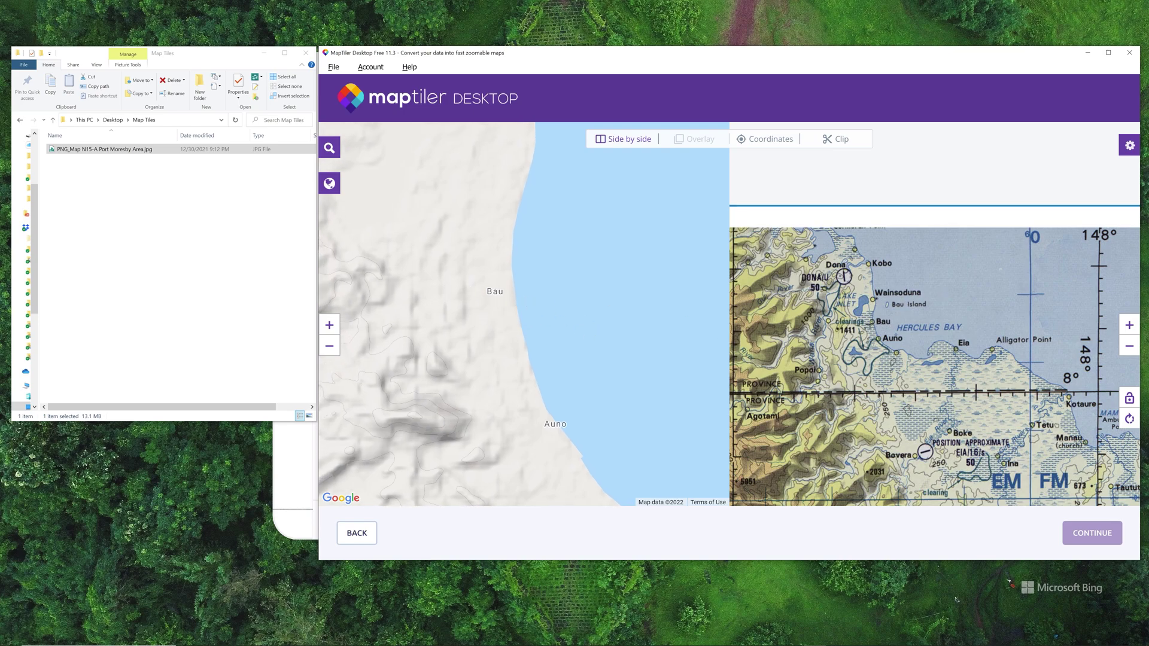
{"action": "left_click_drag", "start_coordinate": [603, 298], "coordinate": [660, 392]}
{"action": "left_click_drag", "start_coordinate": [579, 263], "coordinate": [605, 361]}
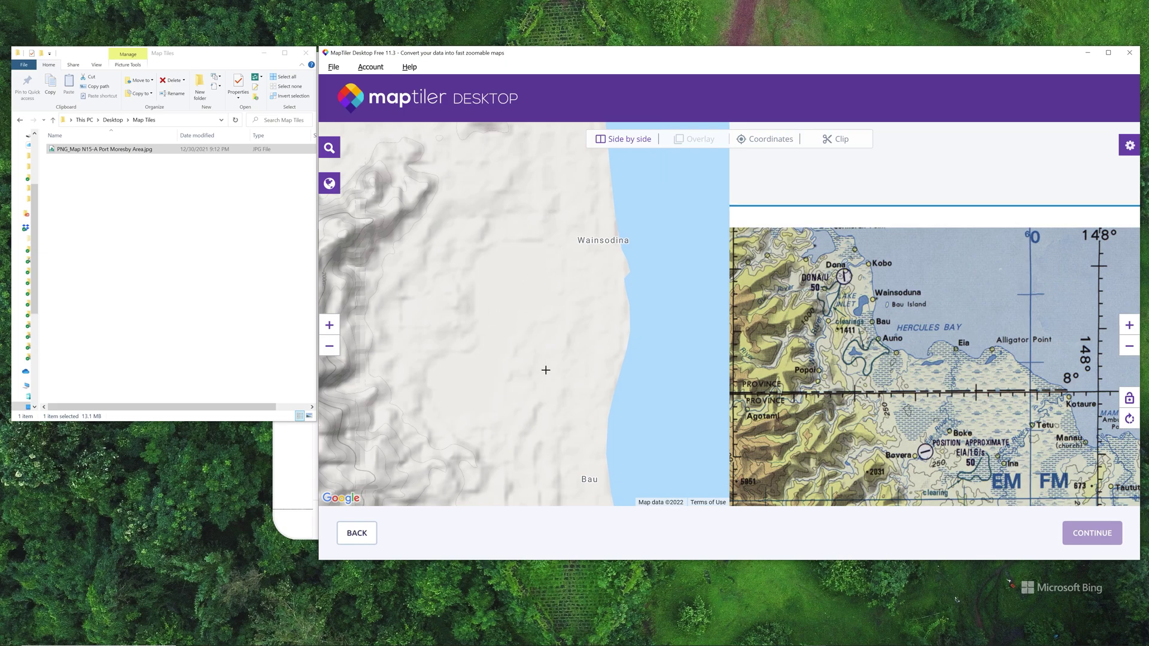
- Switch the reference map to Google Maps - Satellite and place the second control point on the eastern tip of the lake near Wainsodina on both maps
{"action": "left_click", "coordinate": [329, 183]}
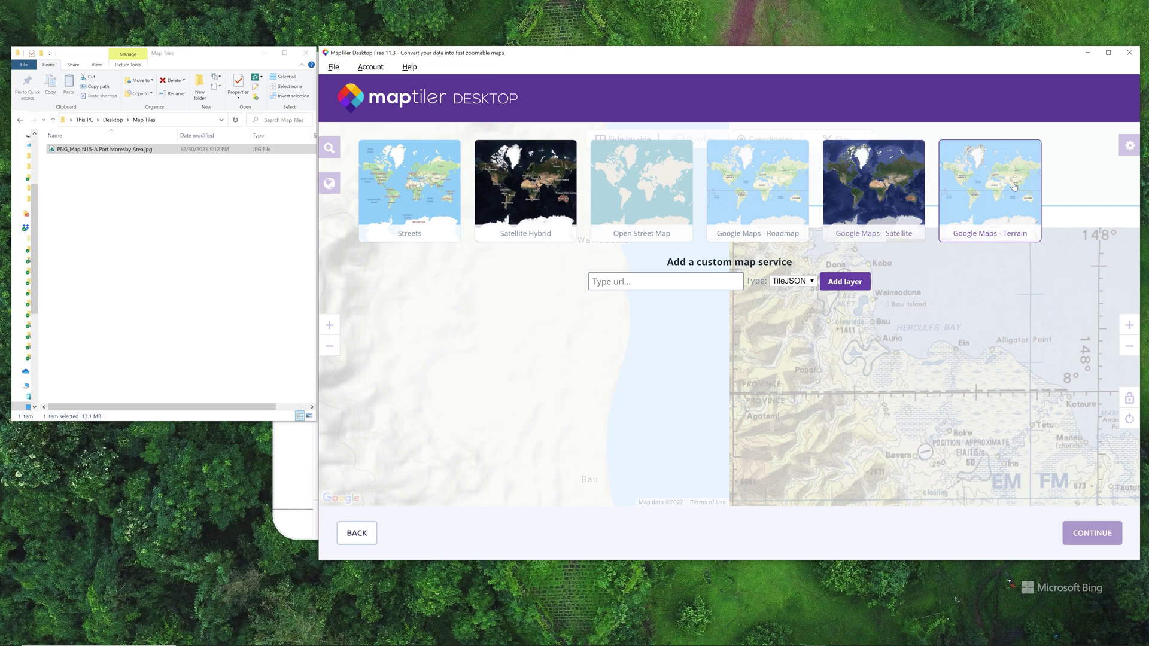
{"action": "left_click", "coordinate": [886, 177]}
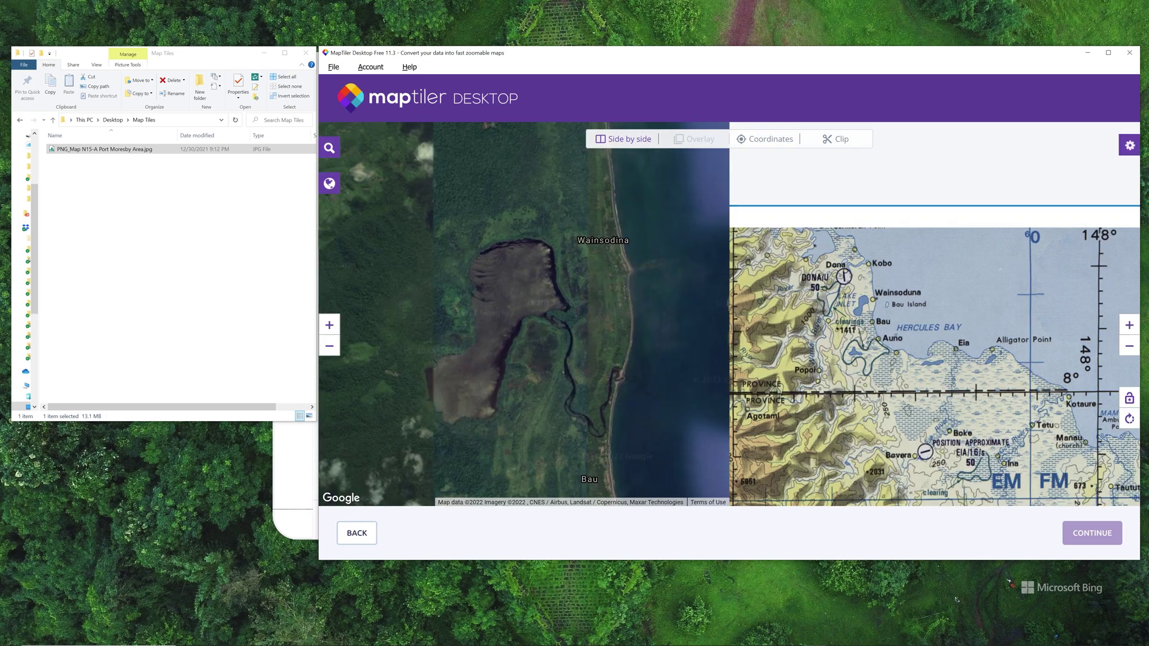
{"action": "scroll", "coordinate": [878, 326], "scroll_direction": "up", "scroll_amount": 5}
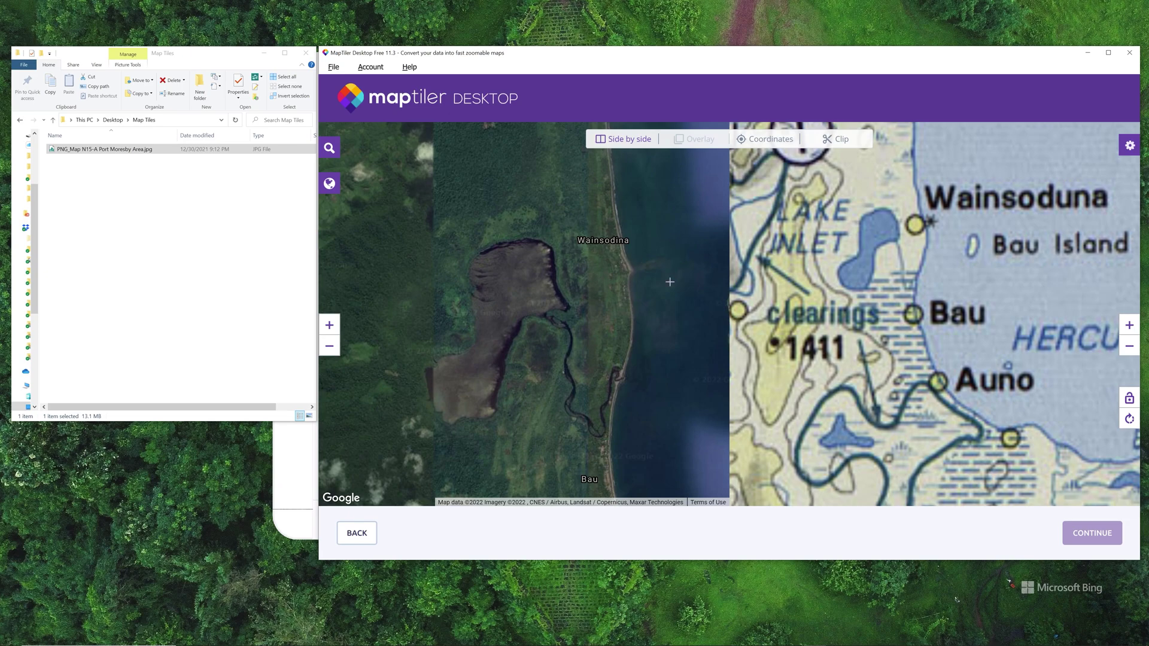
{"action": "left_click", "coordinate": [568, 308]}
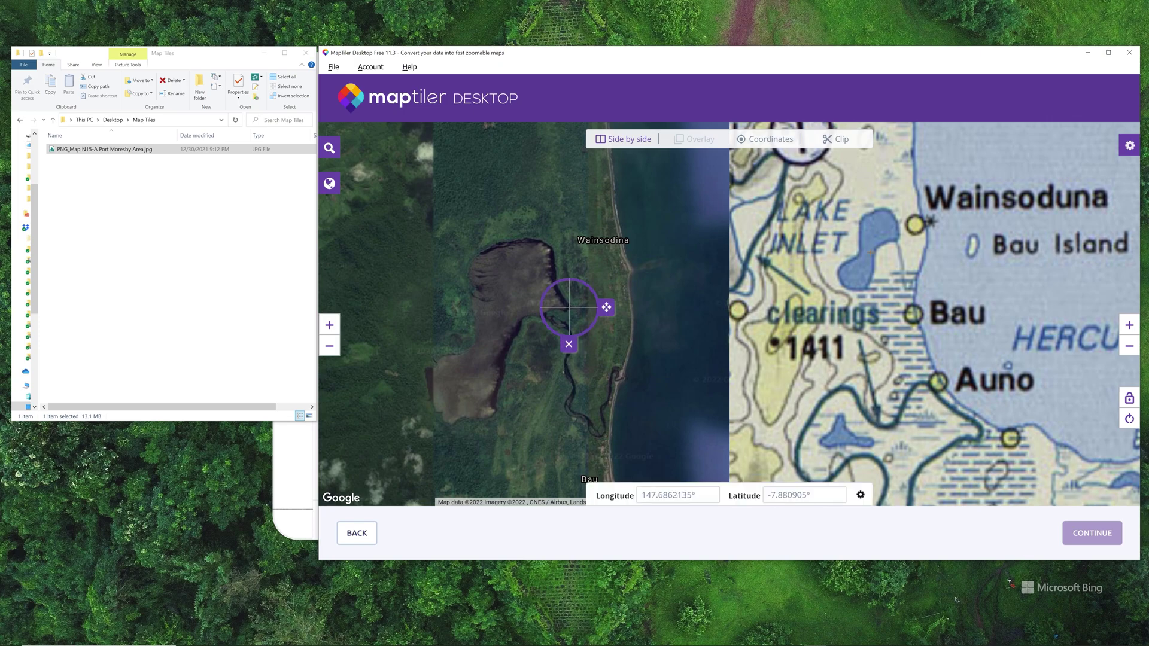
{"action": "left_click", "coordinate": [899, 239]}
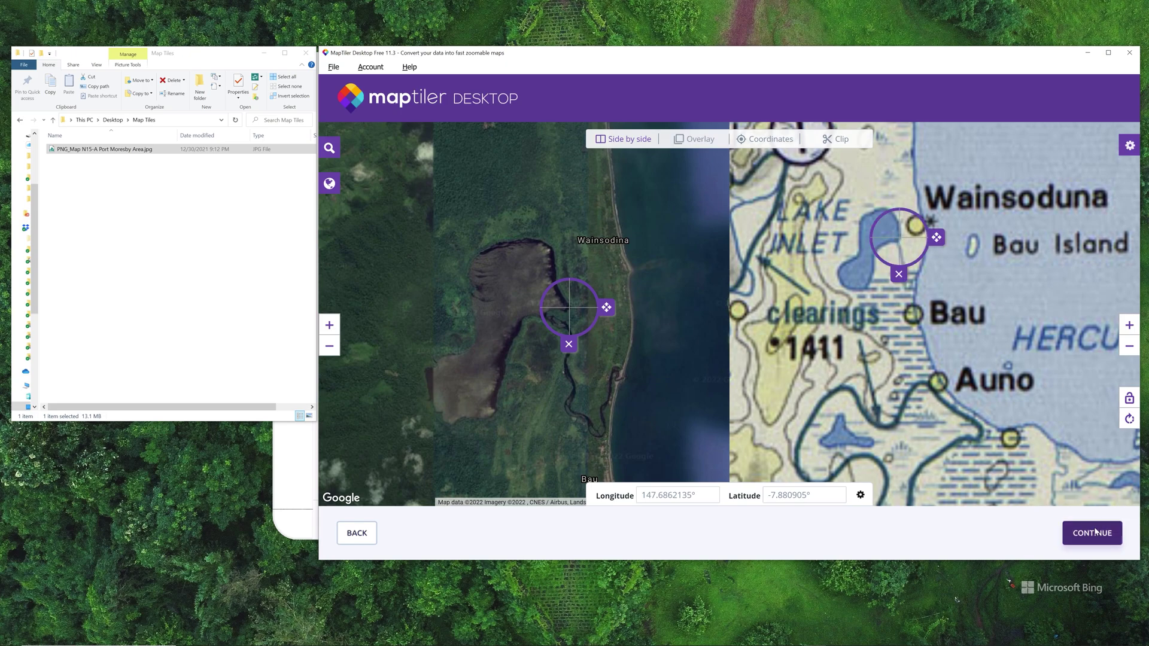
{"action": "left_click", "coordinate": [845, 393]}
- Survey both maps southeast along the mainland to the islands beyond Alotau, looking for a third control point area
{"action": "scroll", "coordinate": [951, 363], "scroll_direction": "down", "scroll_amount": 4}
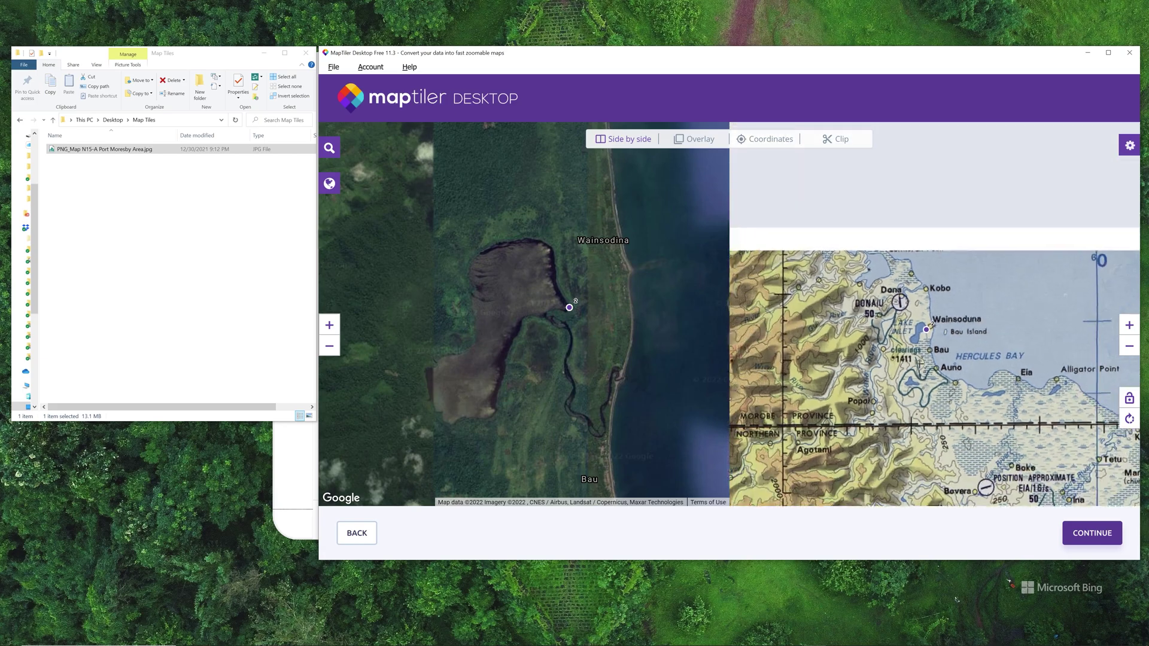
{"action": "left_click_drag", "start_coordinate": [926, 400], "coordinate": [829, 191]}
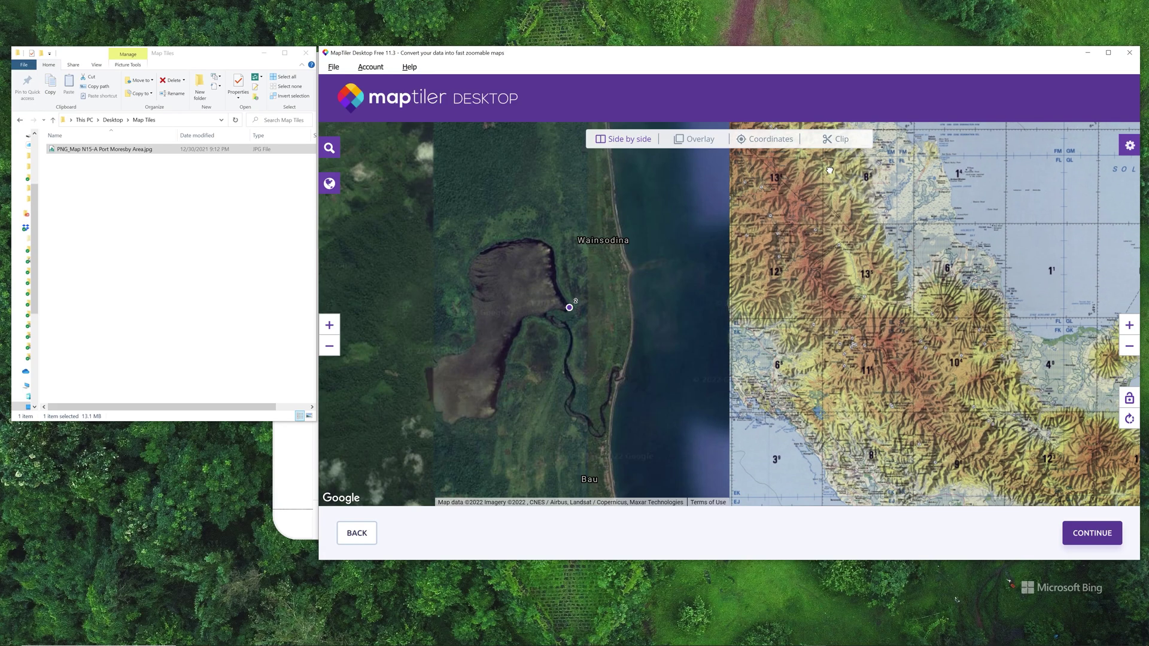
{"action": "left_click_drag", "start_coordinate": [625, 312], "coordinate": [595, 217]}
{"action": "scroll", "coordinate": [601, 256], "scroll_direction": "down", "scroll_amount": 5}
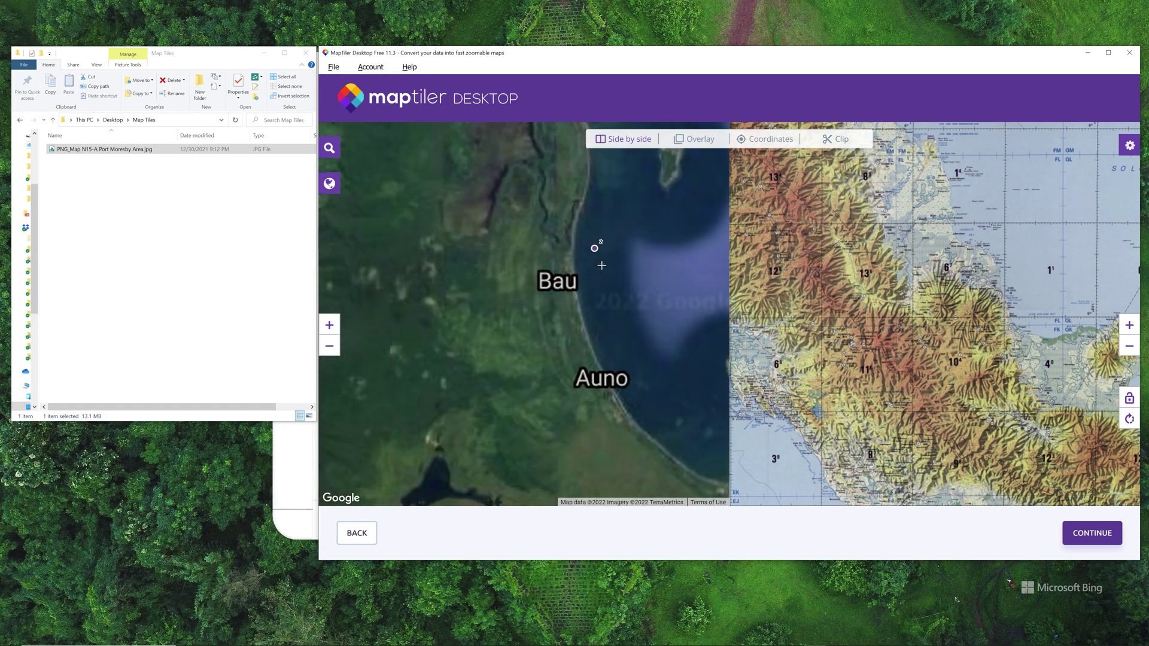
{"action": "scroll", "coordinate": [824, 214], "scroll_direction": "down", "scroll_amount": 5}
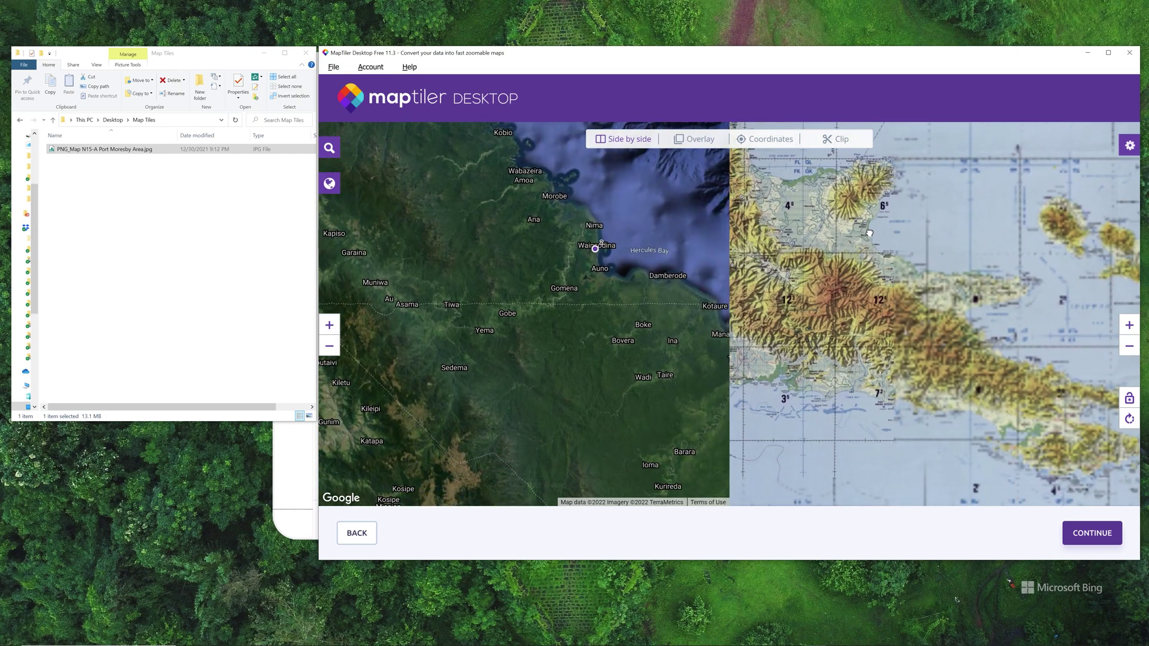
{"action": "scroll", "coordinate": [923, 275], "scroll_direction": "up", "scroll_amount": 4}
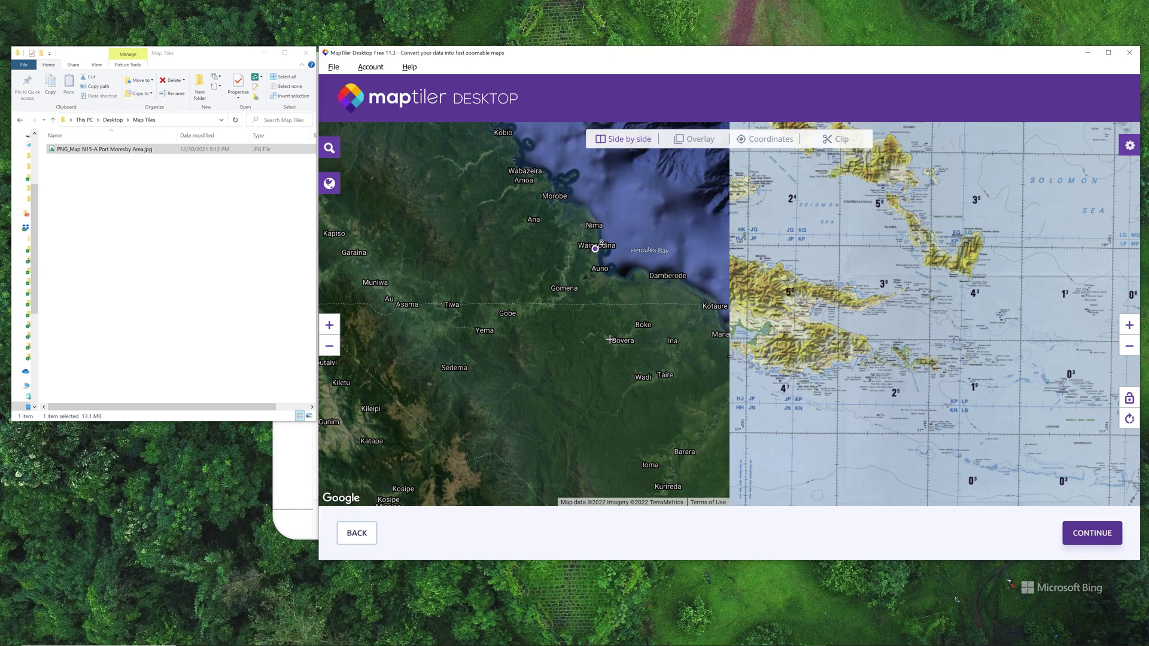
{"action": "scroll", "coordinate": [602, 287], "scroll_direction": "down", "scroll_amount": 2}
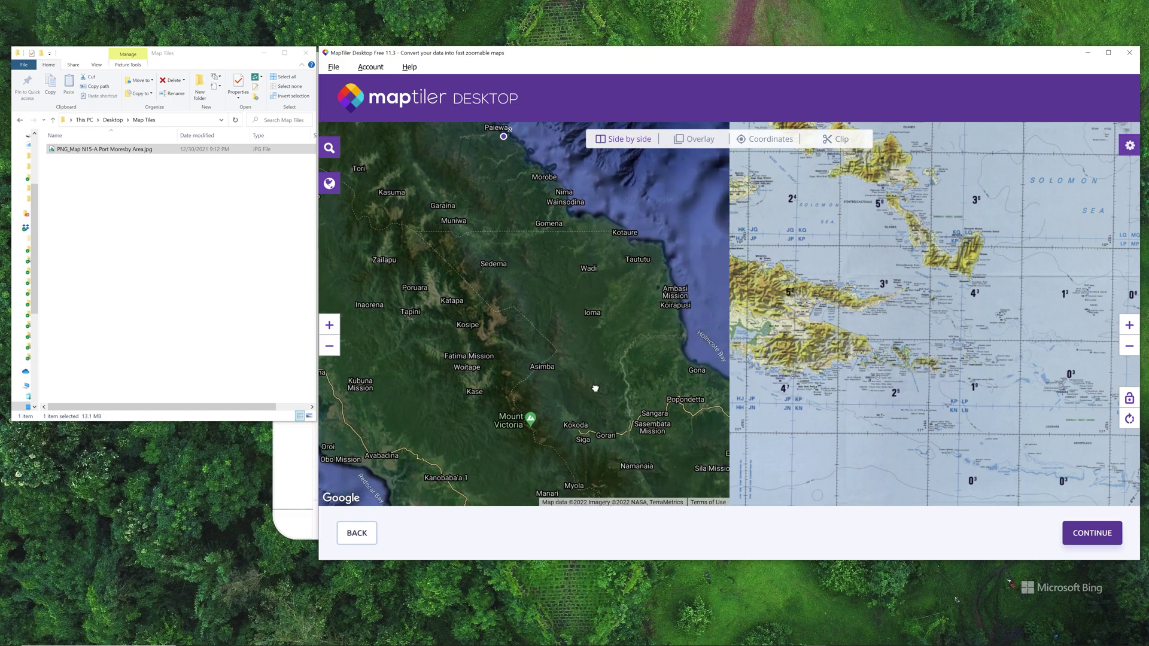
{"action": "left_click_drag", "start_coordinate": [655, 366], "coordinate": [508, 307]}
{"action": "scroll", "coordinate": [454, 293], "scroll_direction": "down", "scroll_amount": 2}
{"action": "scroll", "coordinate": [604, 386], "scroll_direction": "up", "scroll_amount": 1}
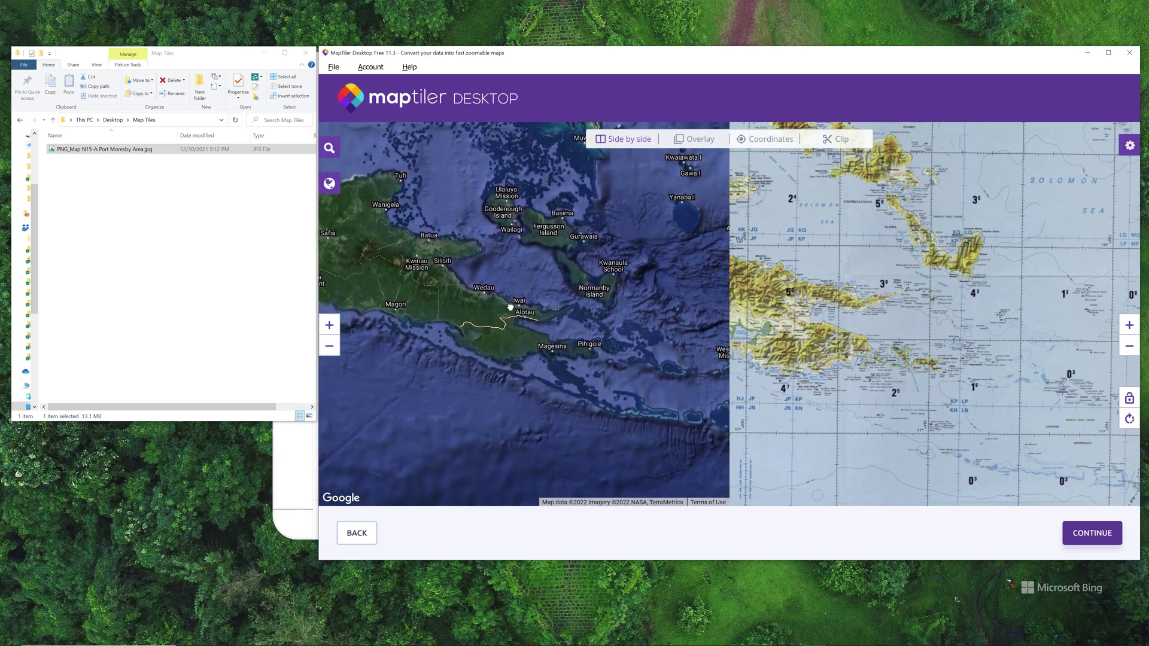
{"action": "left_click_drag", "start_coordinate": [598, 359], "coordinate": [512, 354]}
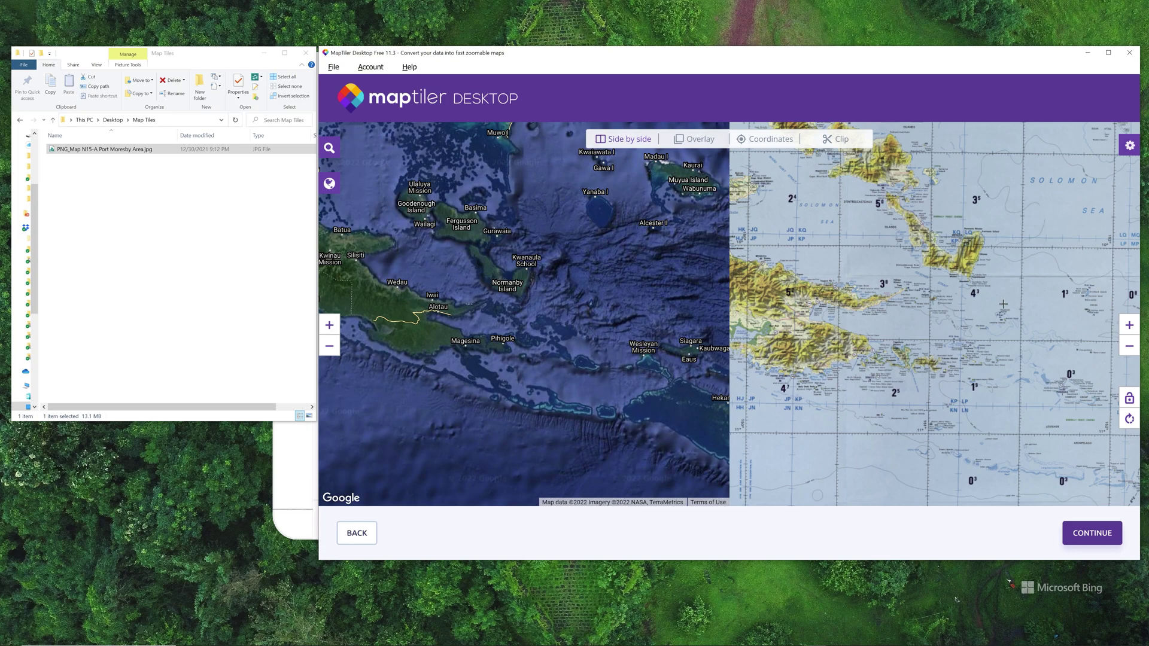
{"action": "mouse_move", "coordinate": [1019, 339]}
{"action": "left_mouse_down"}
{"action": "mouse_move", "coordinate": [938, 314]}
{"action": "mouse_move", "coordinate": [1019, 329]}
{"action": "left_mouse_up"}
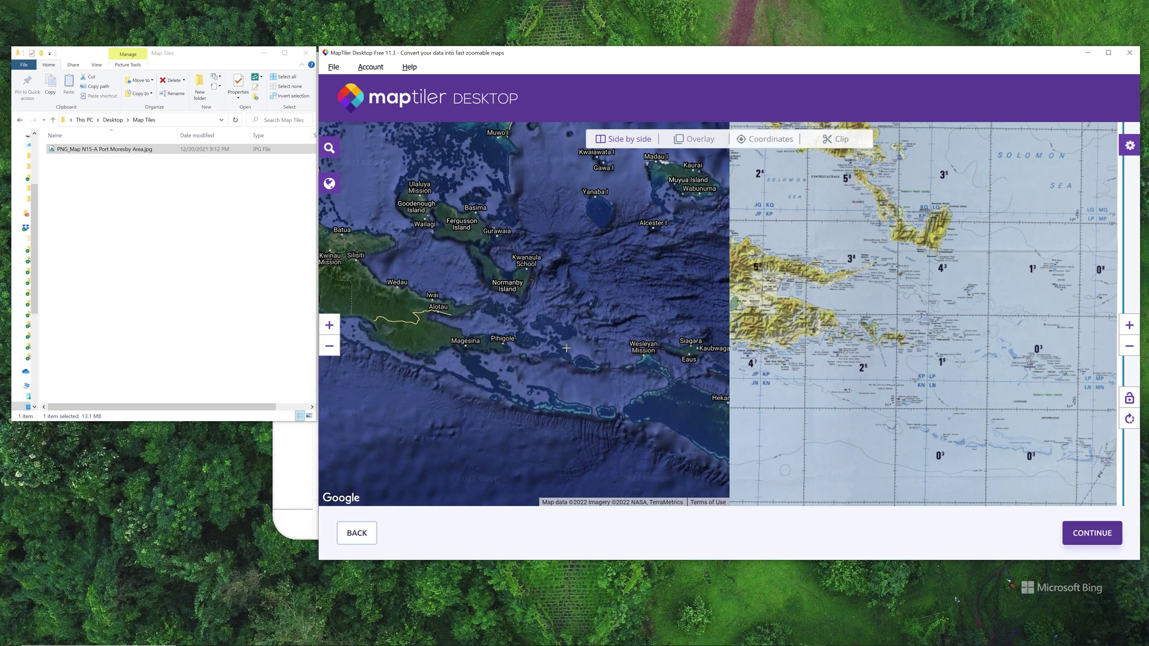
- Compare the reference map and the scanned chart around Basilaki Island to match the small island off its southeast coast
{"action": "scroll", "coordinate": [552, 364], "scroll_direction": "up", "scroll_amount": 2}
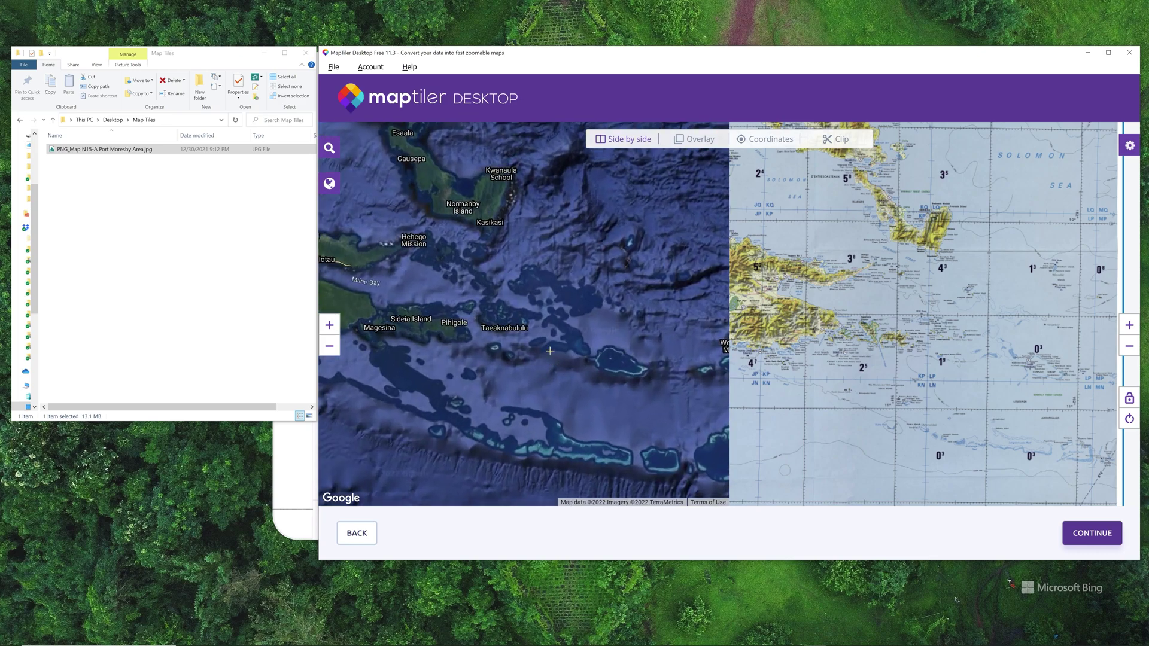
{"action": "scroll", "coordinate": [873, 346], "scroll_direction": "up", "scroll_amount": 5}
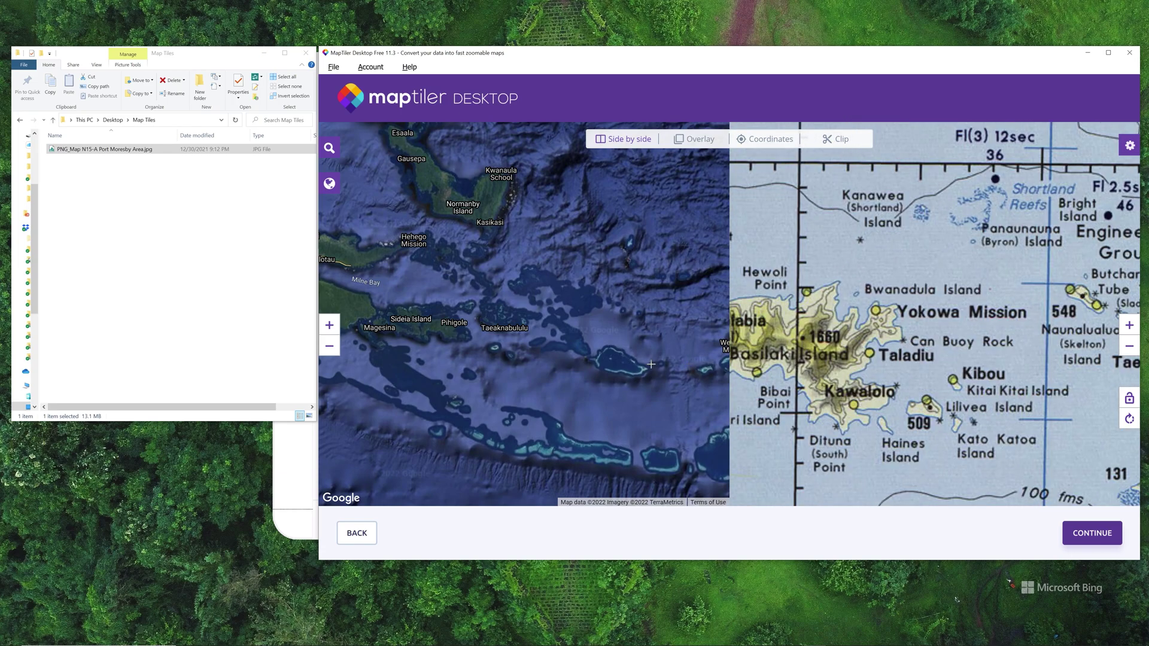
{"action": "scroll", "coordinate": [873, 347], "scroll_direction": "down", "scroll_amount": 3}
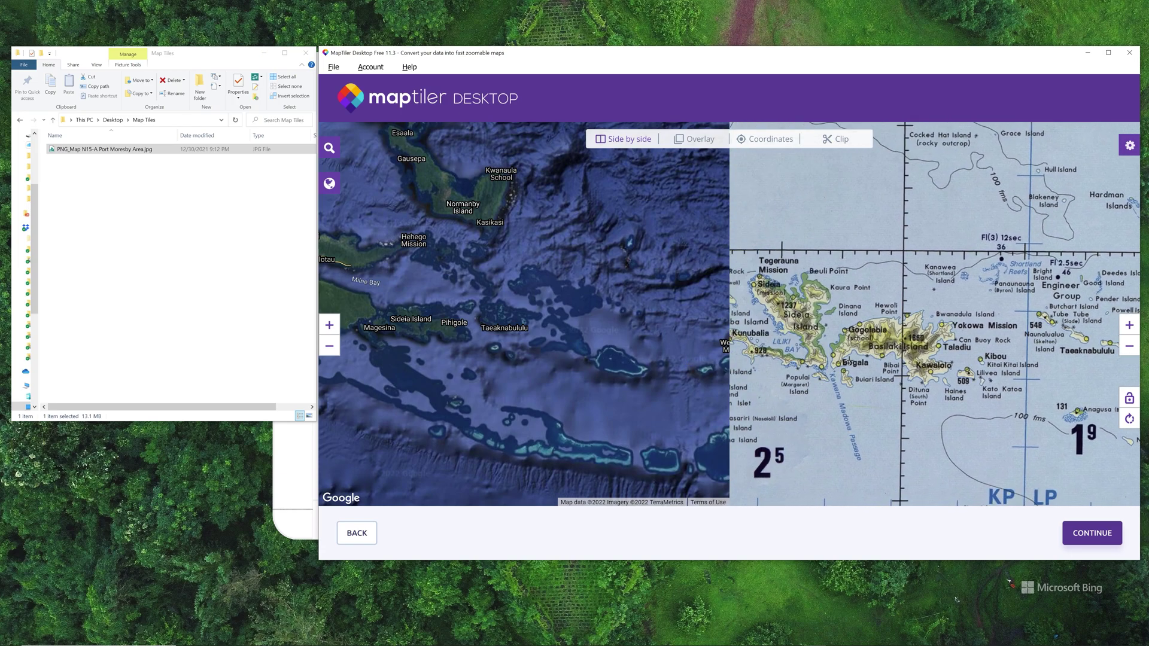
{"action": "left_click_drag", "start_coordinate": [835, 358], "coordinate": [901, 332]}
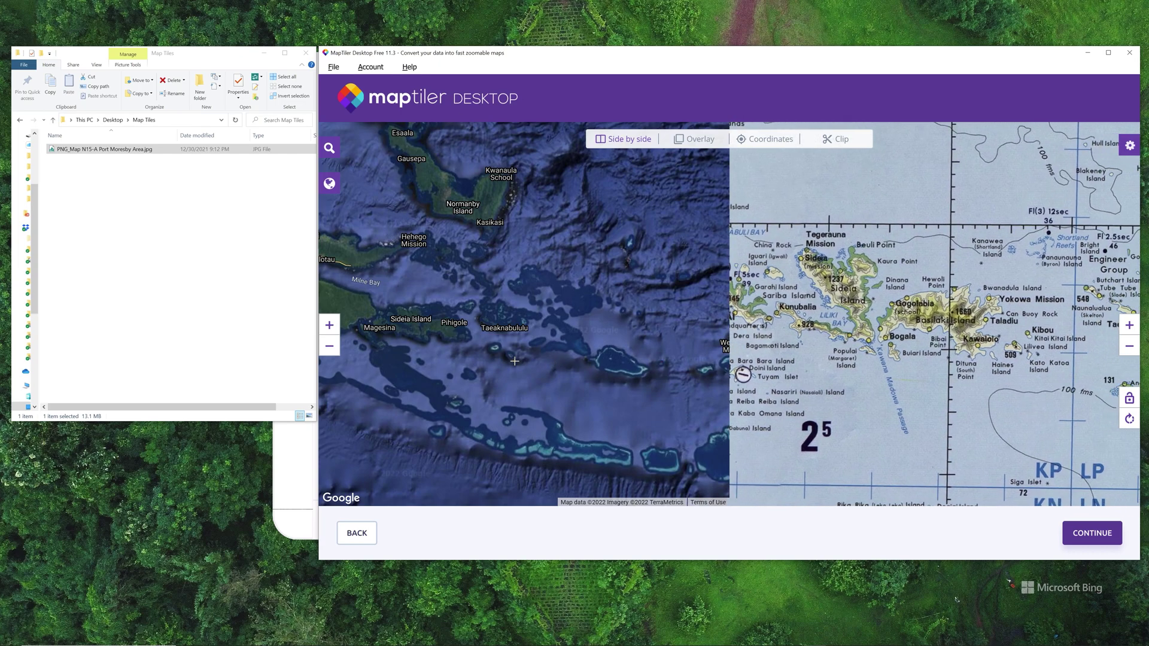
{"action": "scroll", "coordinate": [515, 360], "scroll_direction": "up", "scroll_amount": 3}
{"action": "left_click_drag", "start_coordinate": [472, 361], "coordinate": [524, 361]}
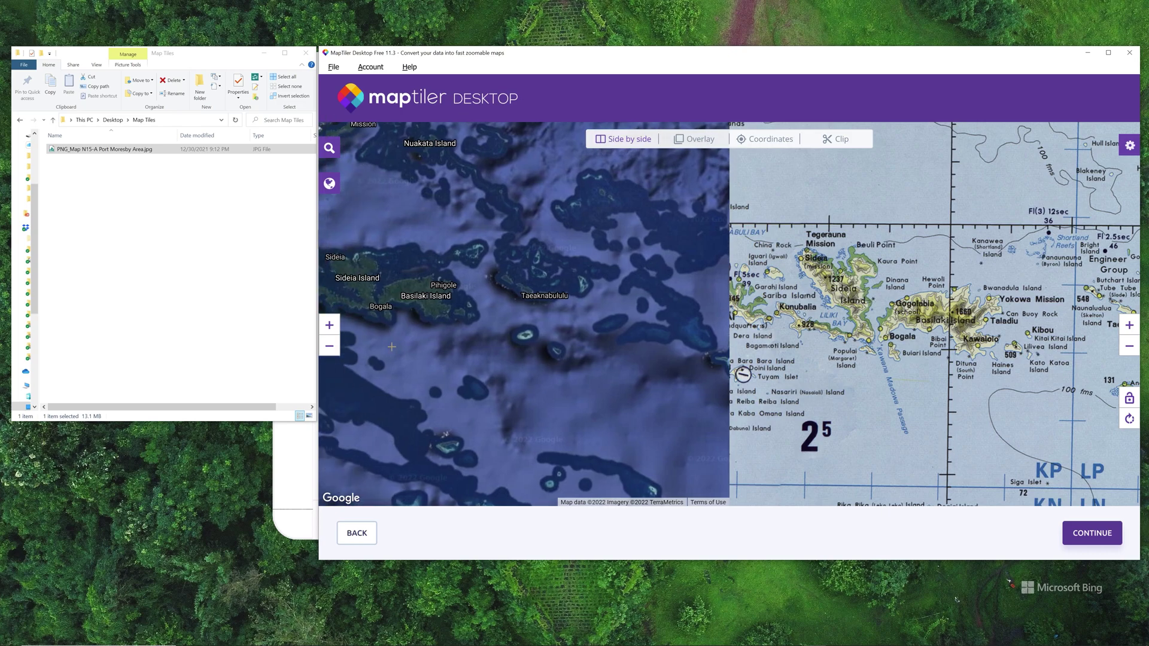
{"action": "left_click_drag", "start_coordinate": [969, 317], "coordinate": [928, 302]}
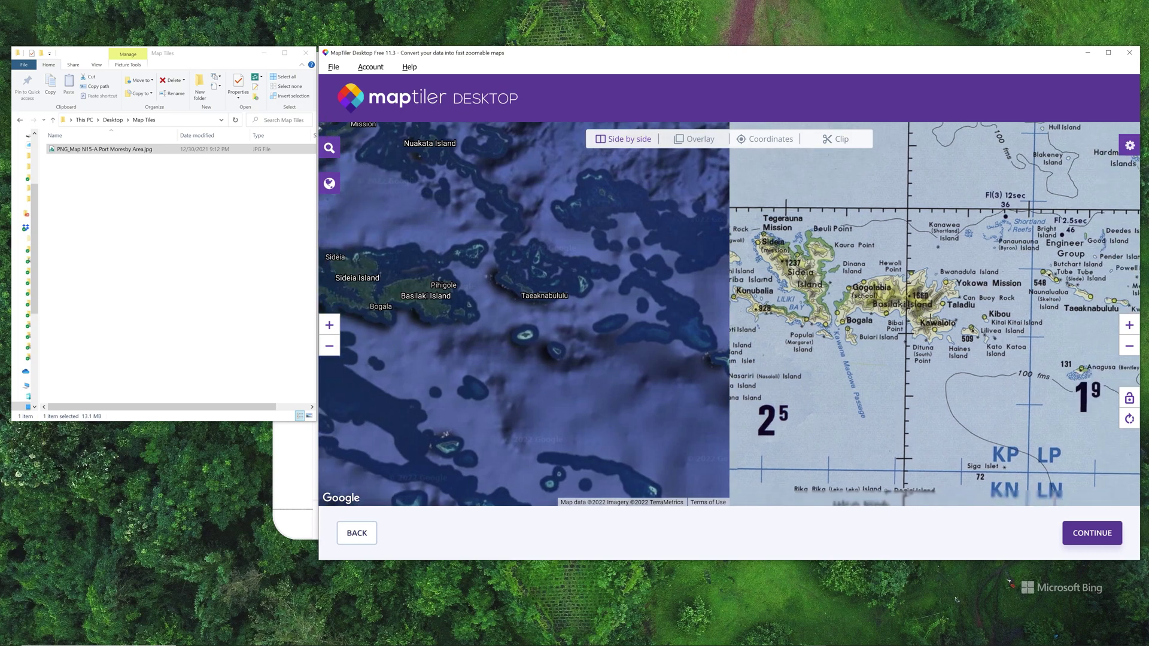
{"action": "scroll", "coordinate": [928, 317], "scroll_direction": "up", "scroll_amount": 2}
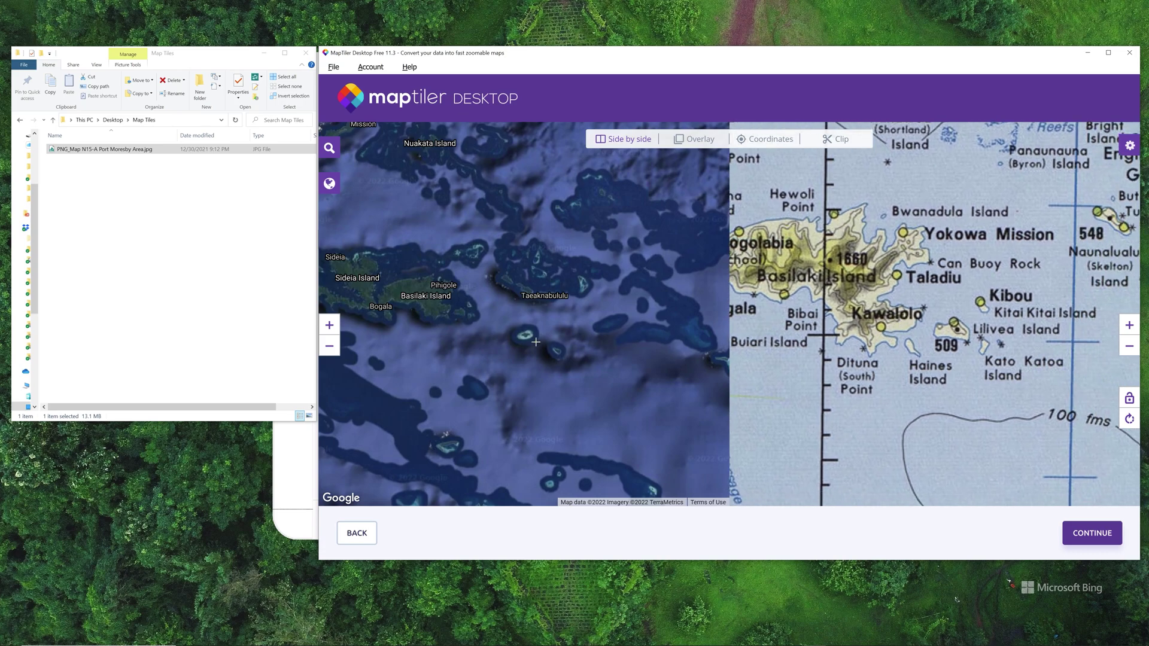
{"action": "scroll", "coordinate": [515, 340], "scroll_direction": "up", "scroll_amount": 2}
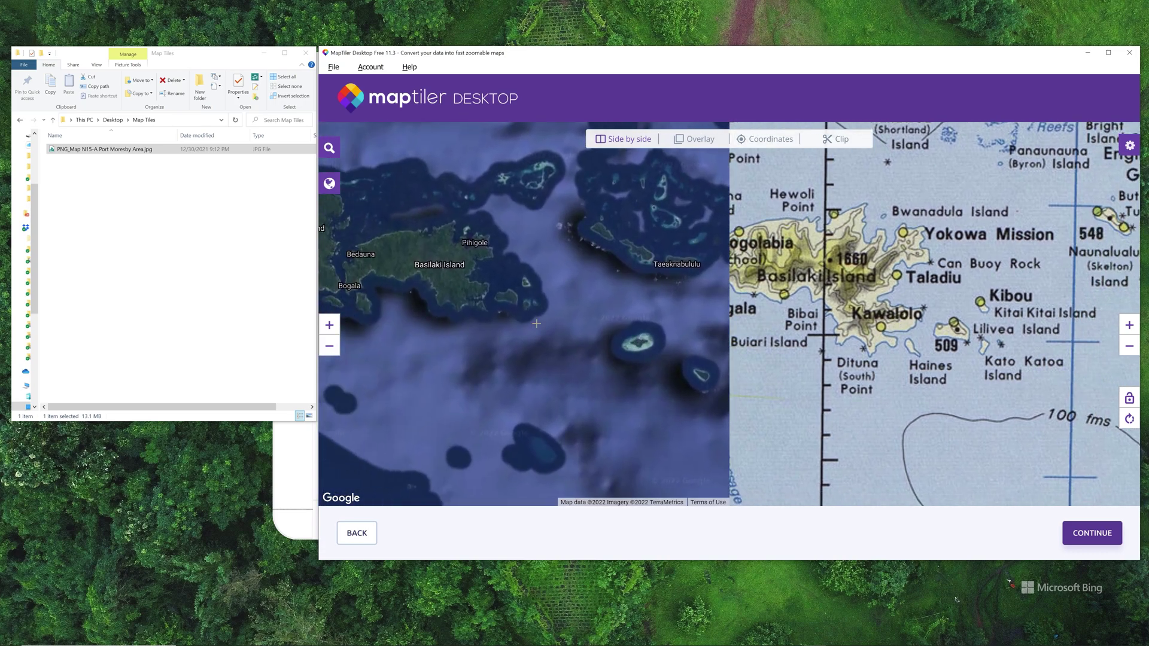
{"action": "scroll", "coordinate": [583, 335], "scroll_direction": "up", "scroll_amount": 3}
{"action": "scroll", "coordinate": [595, 359], "scroll_direction": "up", "scroll_amount": 1}
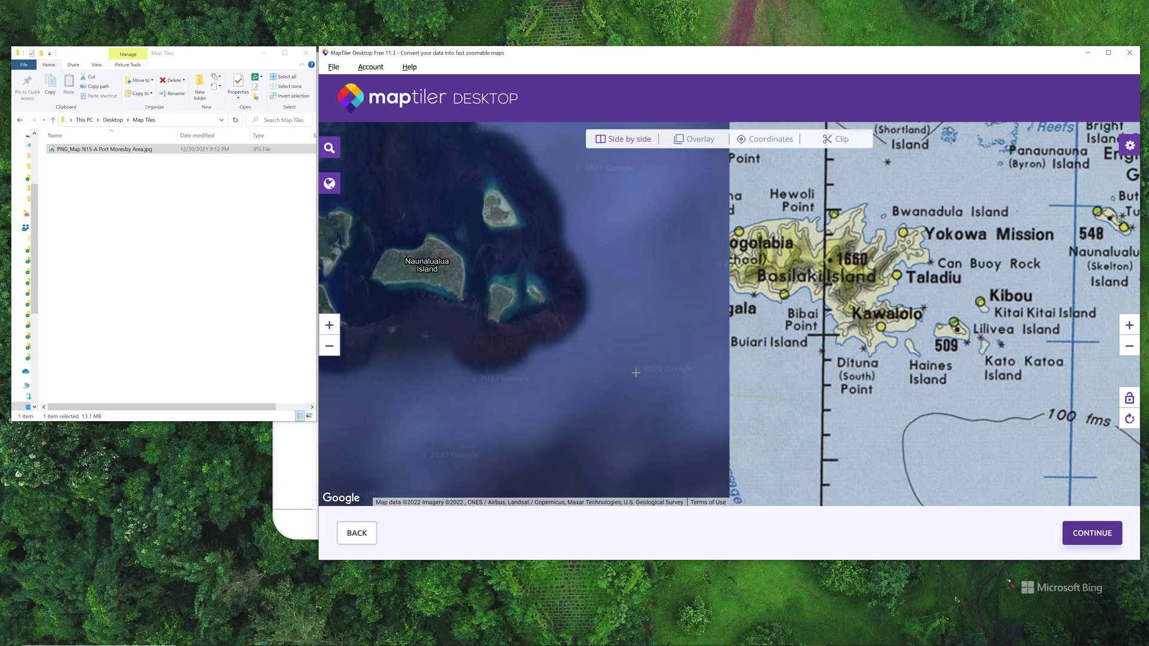
{"action": "left_click_drag", "start_coordinate": [565, 338], "coordinate": [665, 346]}
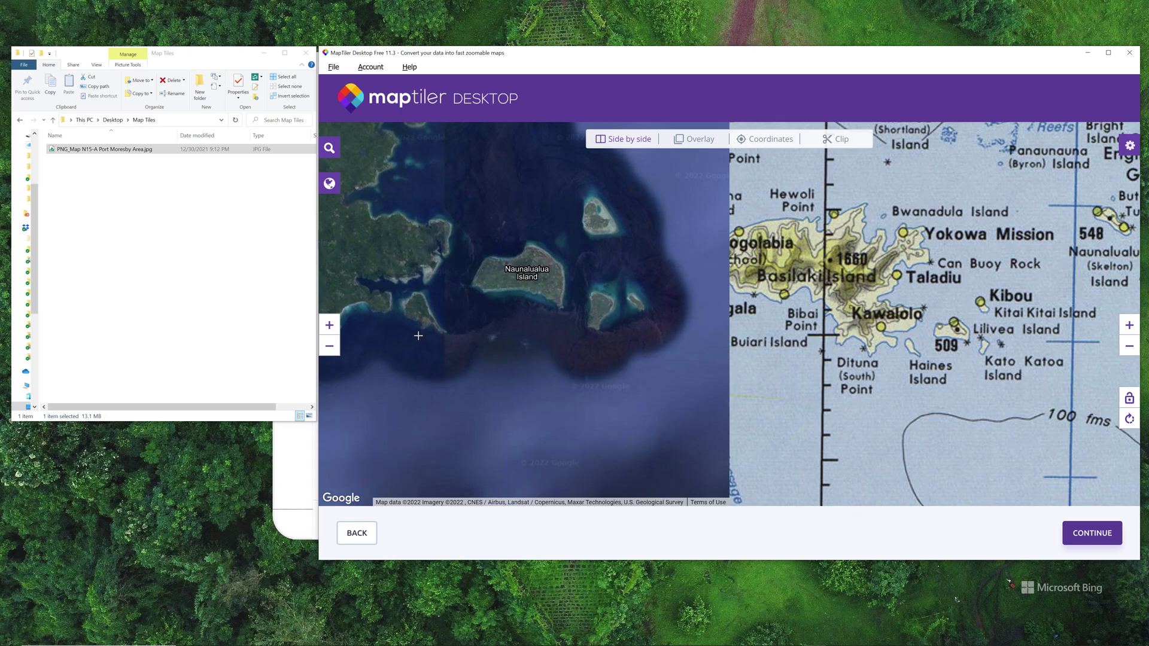
{"action": "left_click_drag", "start_coordinate": [419, 336], "coordinate": [539, 395]}
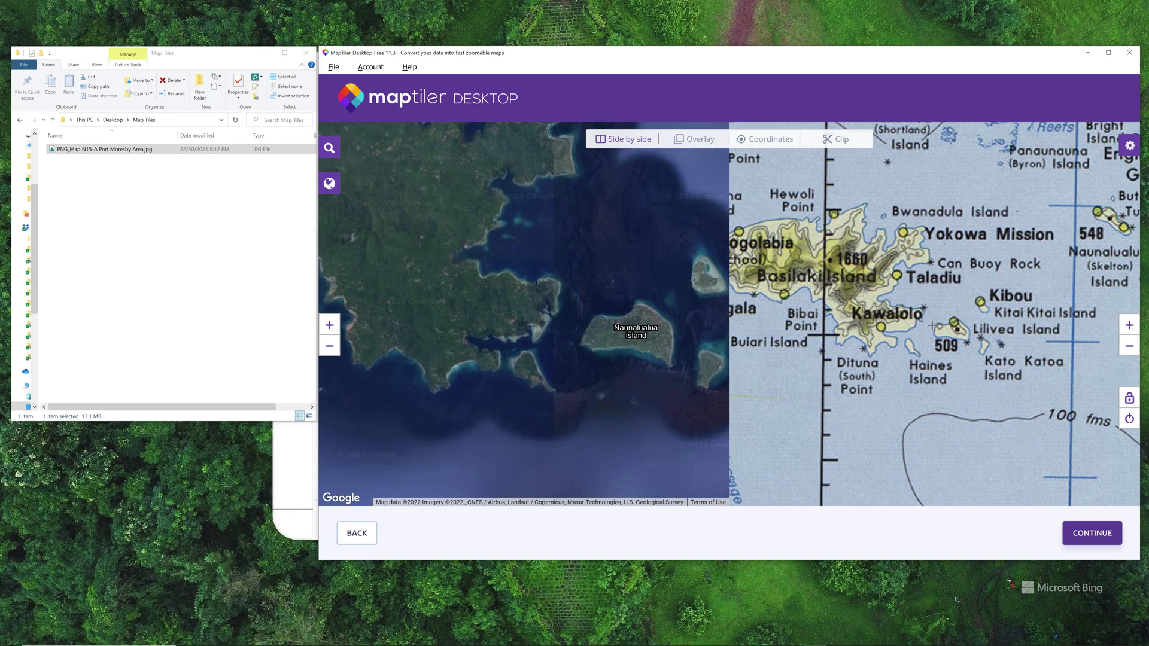
{"action": "left_click_drag", "start_coordinate": [668, 349], "coordinate": [570, 338]}
{"action": "left_click_drag", "start_coordinate": [958, 337], "coordinate": [909, 339]}
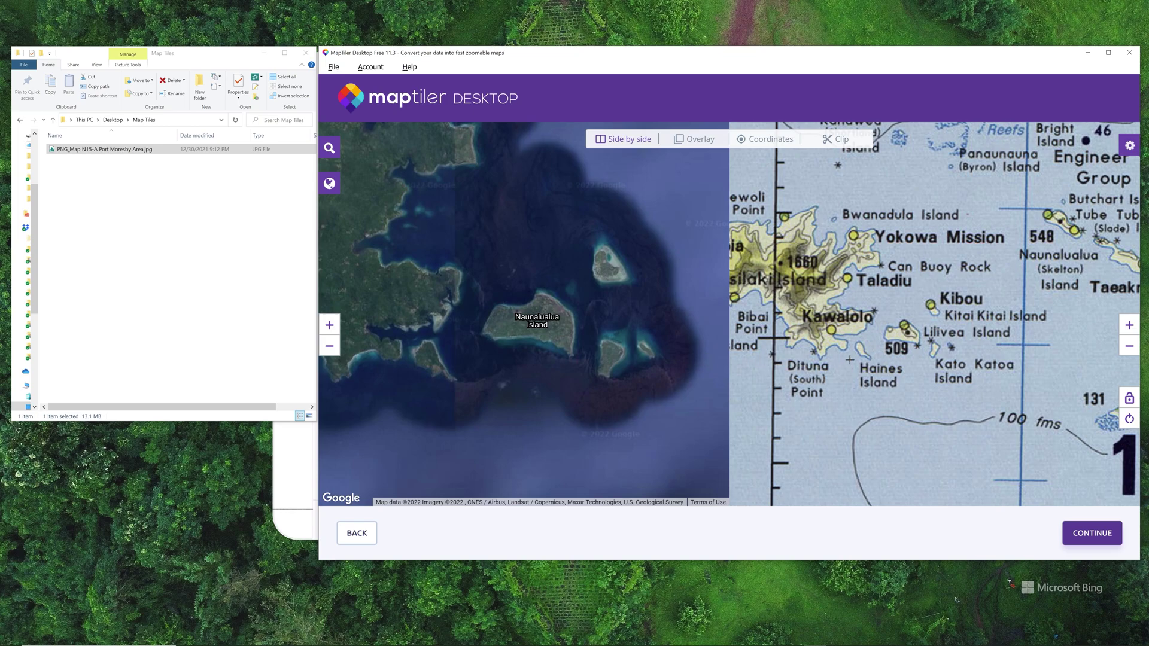
- Place the third control point on the southeastern tip of Naunalualua Island in the reference map and the matching island marked 509 on the chart
{"action": "scroll", "coordinate": [915, 348], "scroll_direction": "up", "scroll_amount": 3}
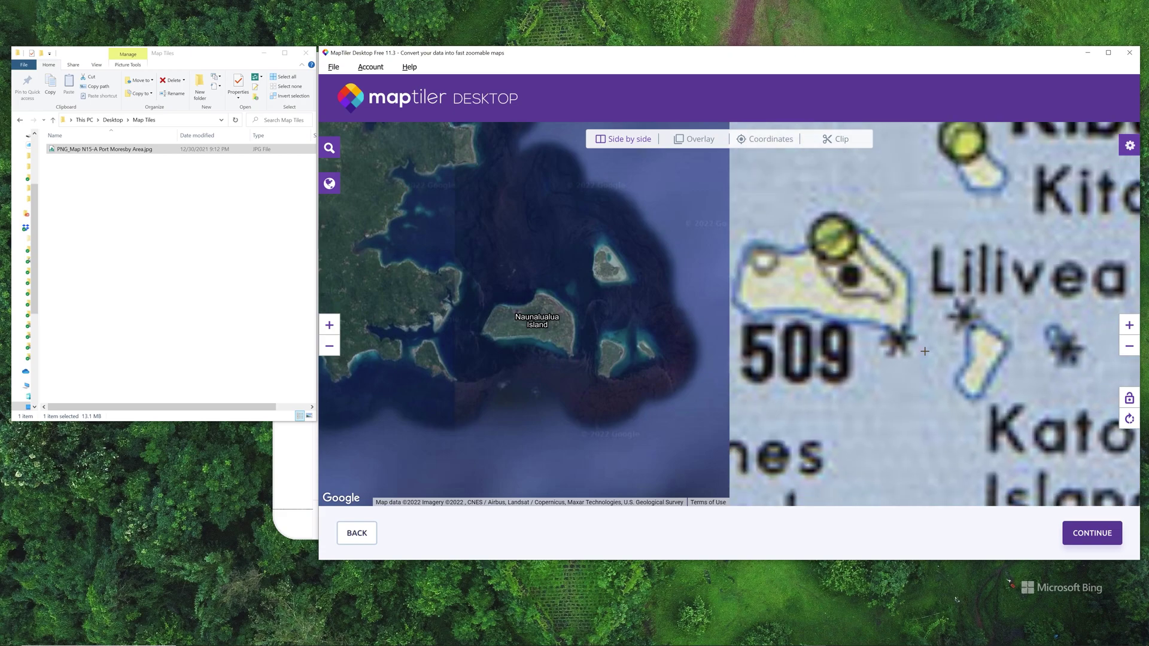
{"action": "scroll", "coordinate": [606, 354], "scroll_direction": "up", "scroll_amount": 5}
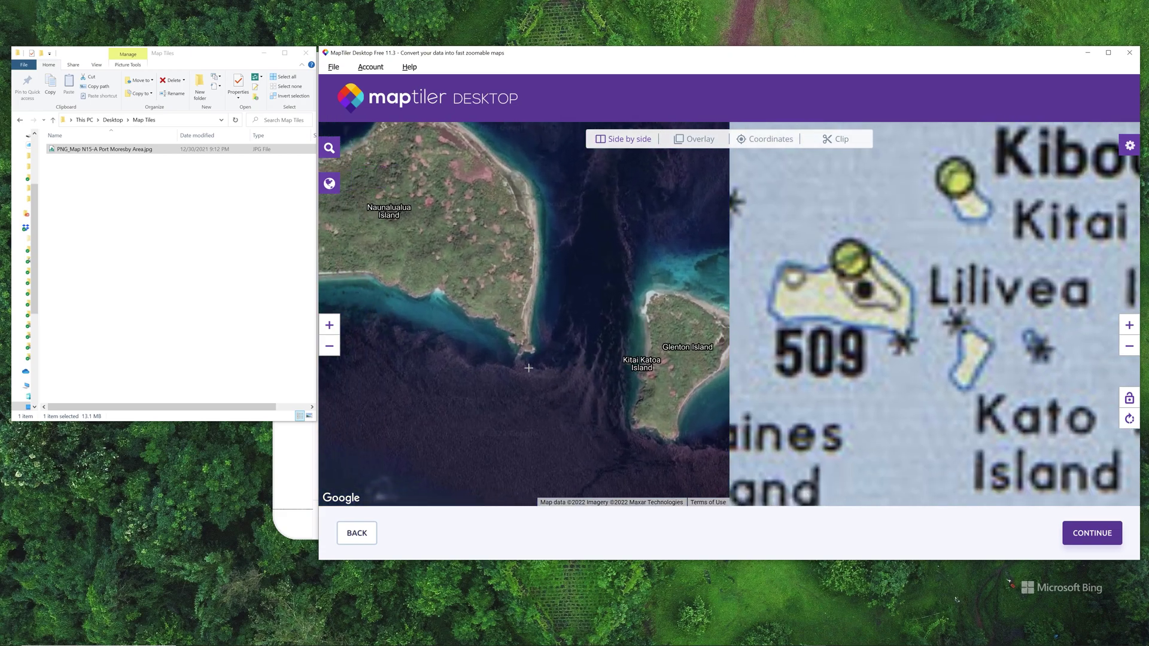
{"action": "scroll", "coordinate": [528, 367], "scroll_direction": "up", "scroll_amount": 2}
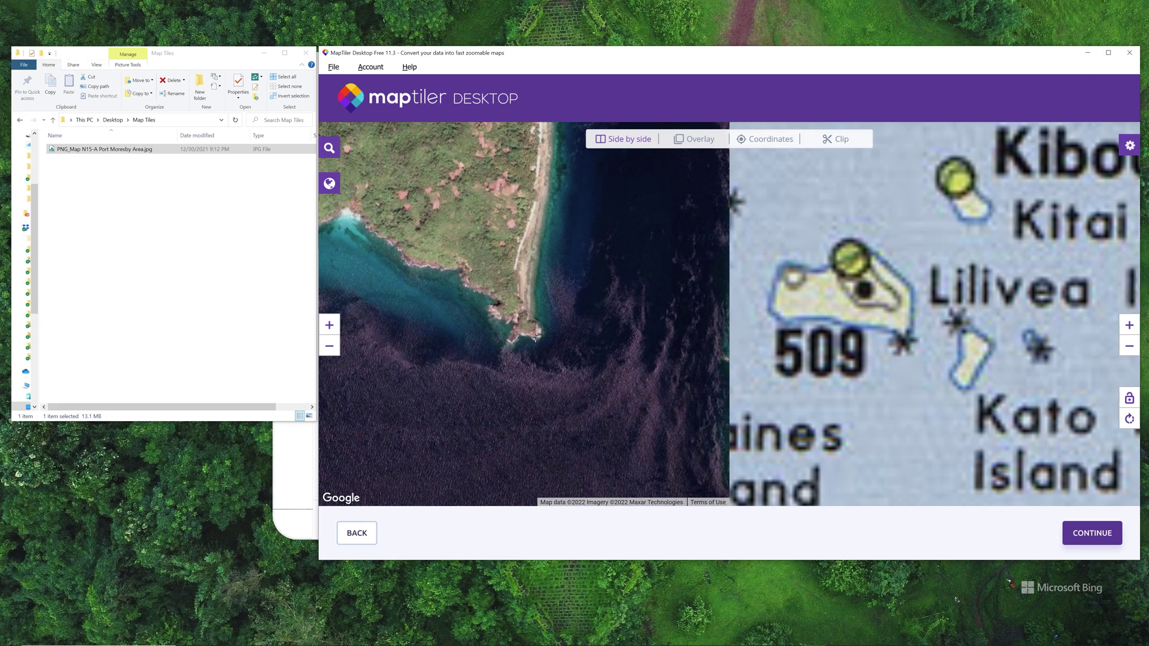
{"action": "left_click", "coordinate": [534, 338]}
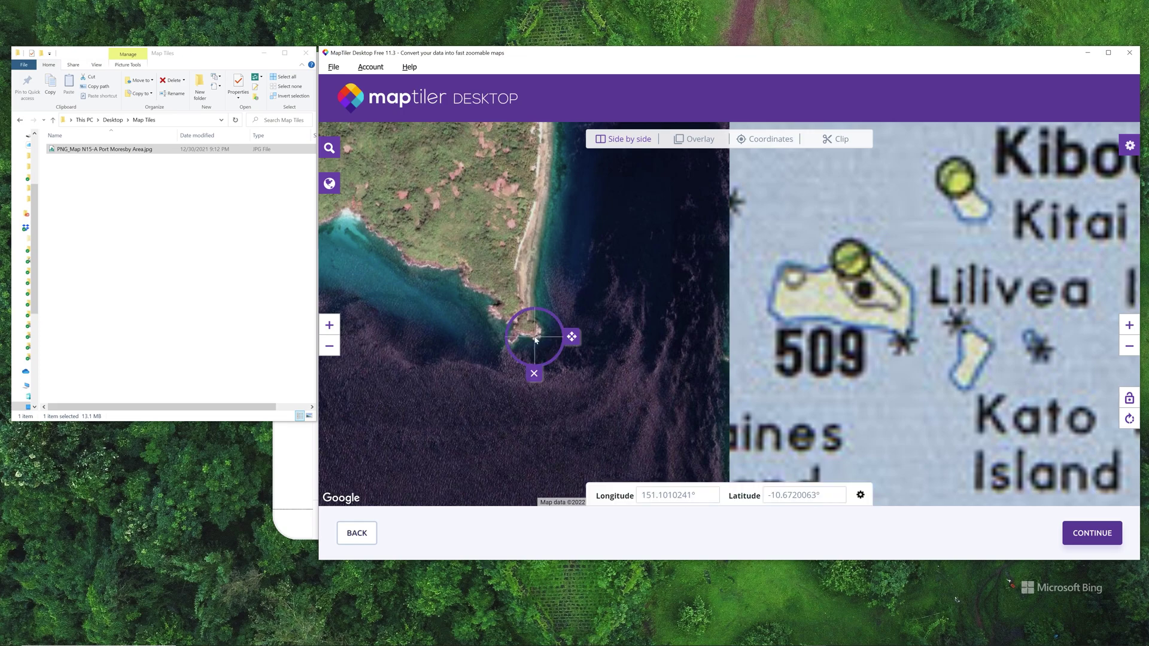
{"action": "left_click", "coordinate": [906, 342]}
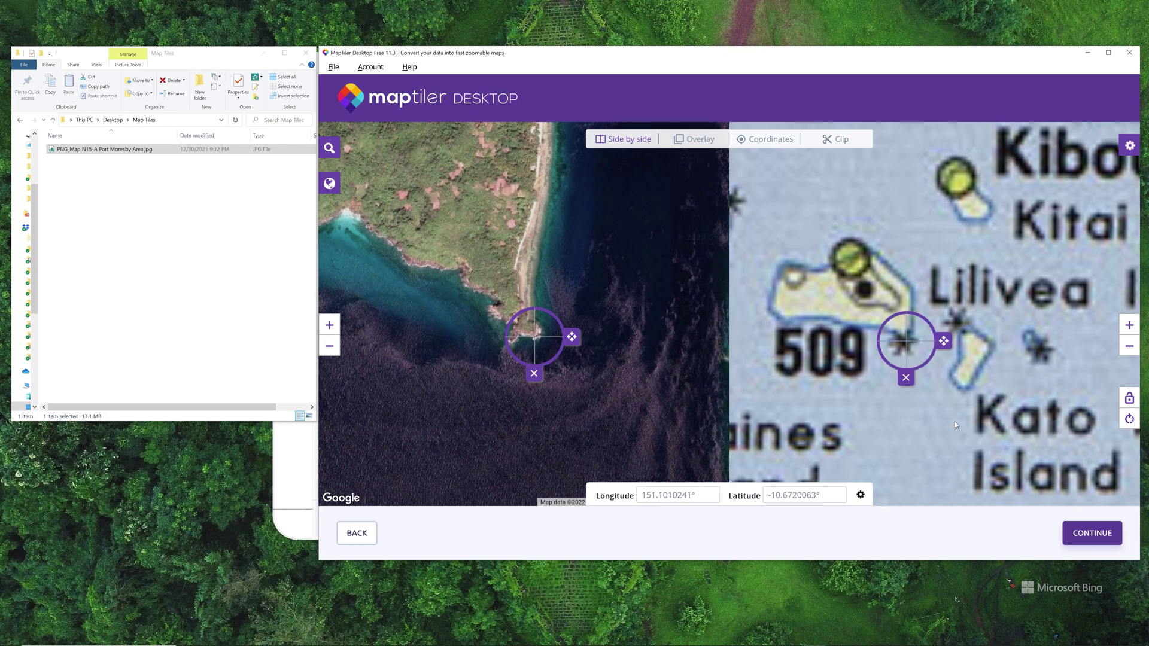
{"action": "left_click", "coordinate": [930, 296]}
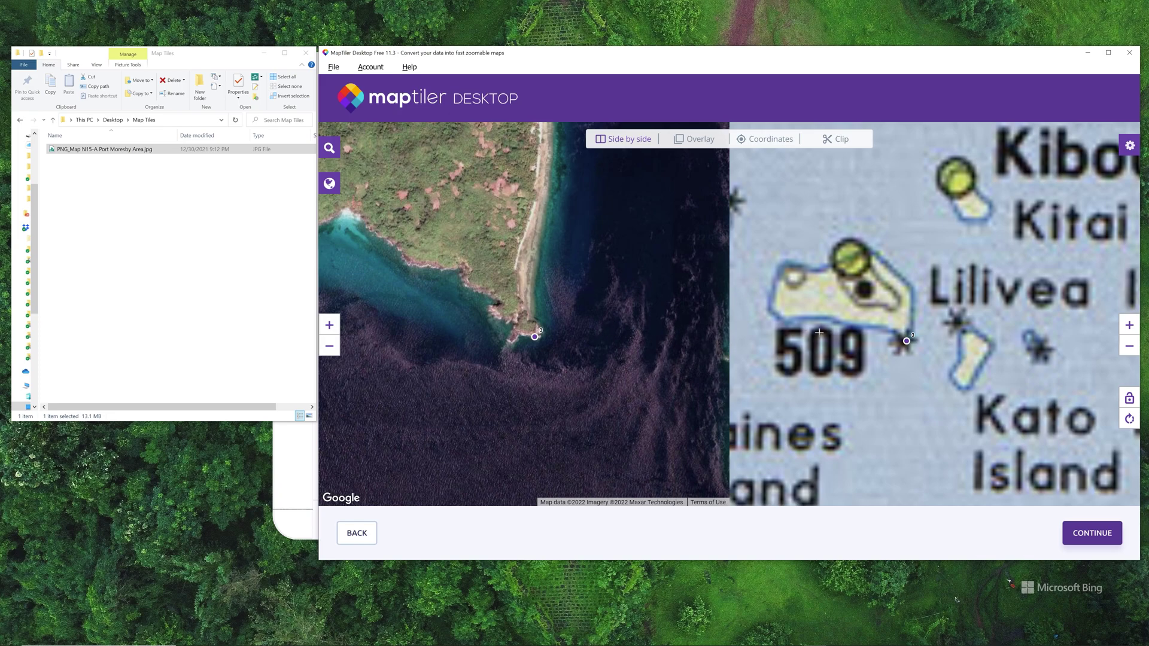
- Lock the two map views together and check their alignment around Naunalualua Island
{"action": "left_click", "coordinate": [1130, 399]}
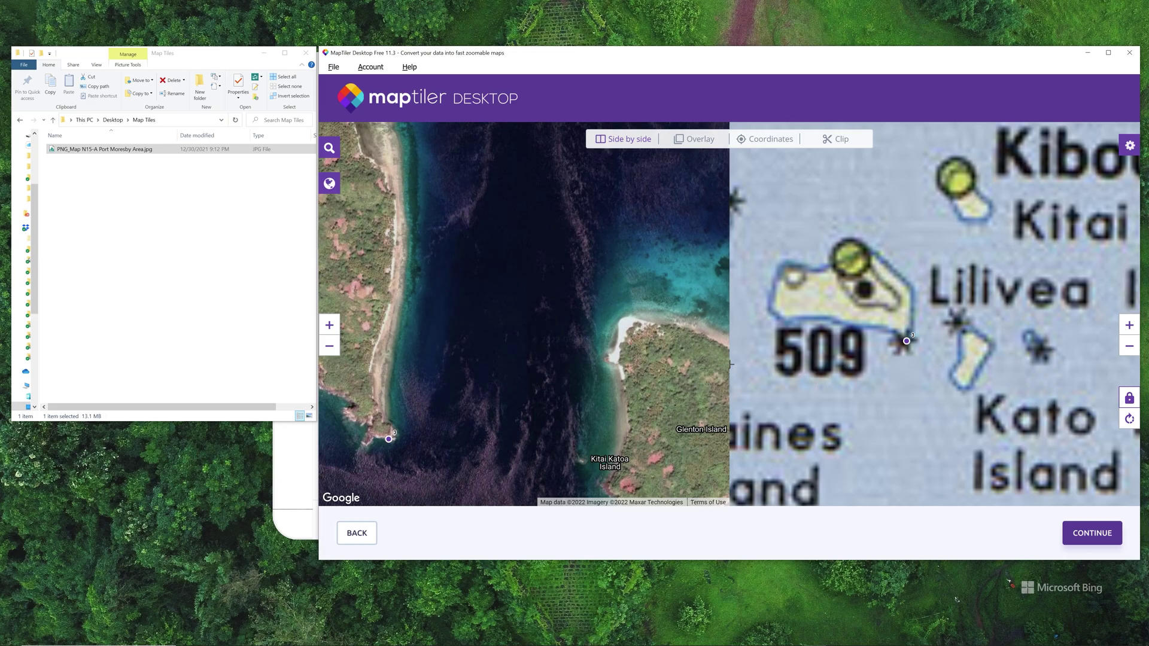
{"action": "scroll", "coordinate": [731, 364], "scroll_direction": "down", "scroll_amount": 5}
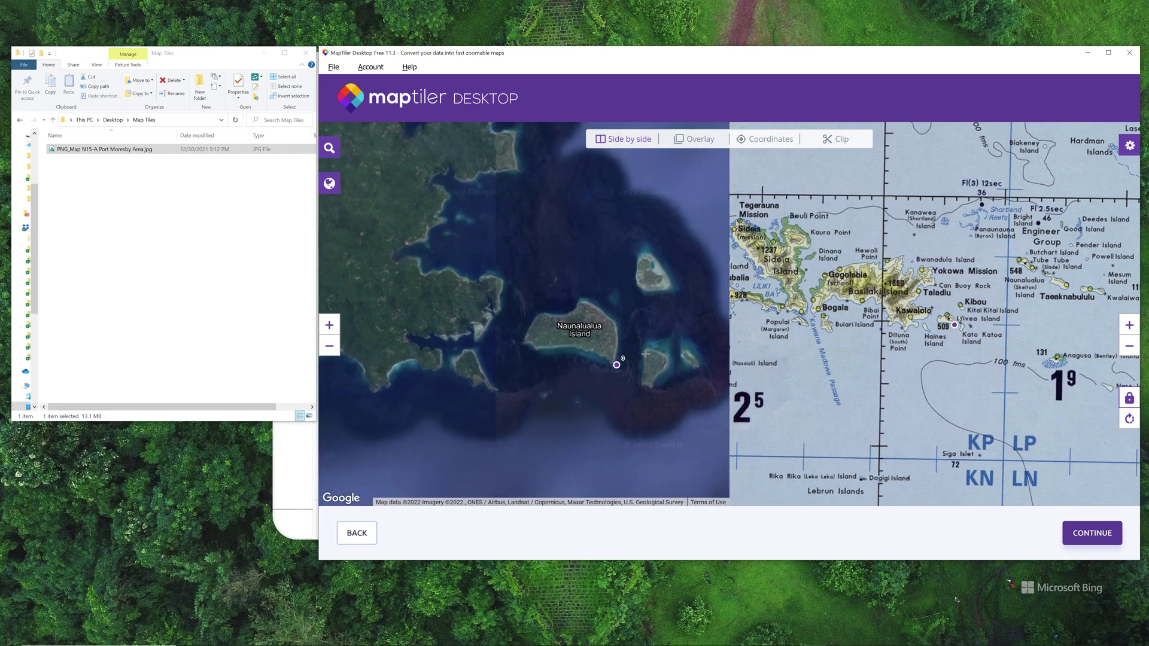
{"action": "scroll", "coordinate": [645, 355], "scroll_direction": "up", "scroll_amount": 3}
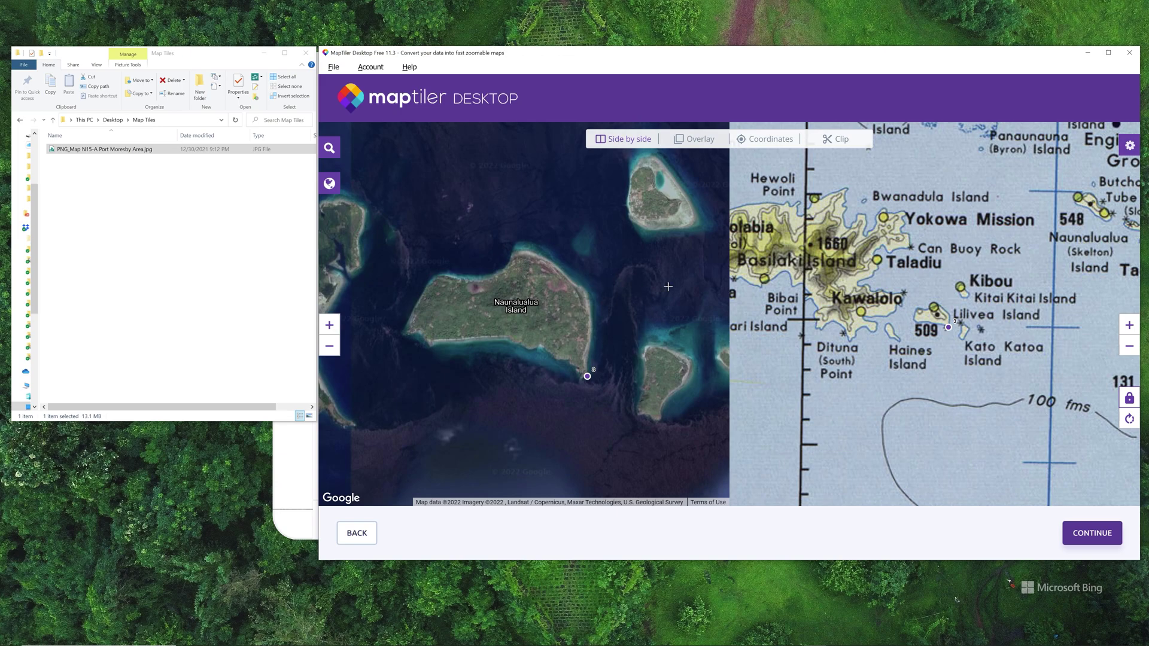
{"action": "left_click_drag", "start_coordinate": [583, 273], "coordinate": [560, 250]}
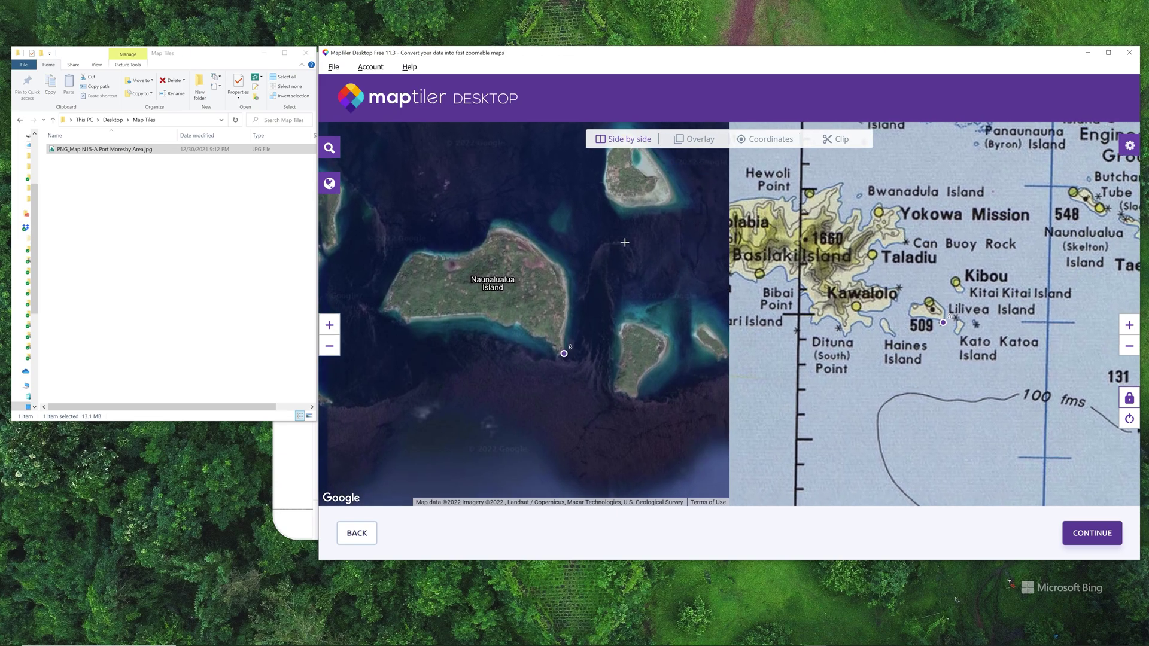
- Show the chart as an overlay on the reference map and vary its opacity and editing target to compare the coastlines around Naunalualua Island
{"action": "left_click", "coordinate": [695, 139]}
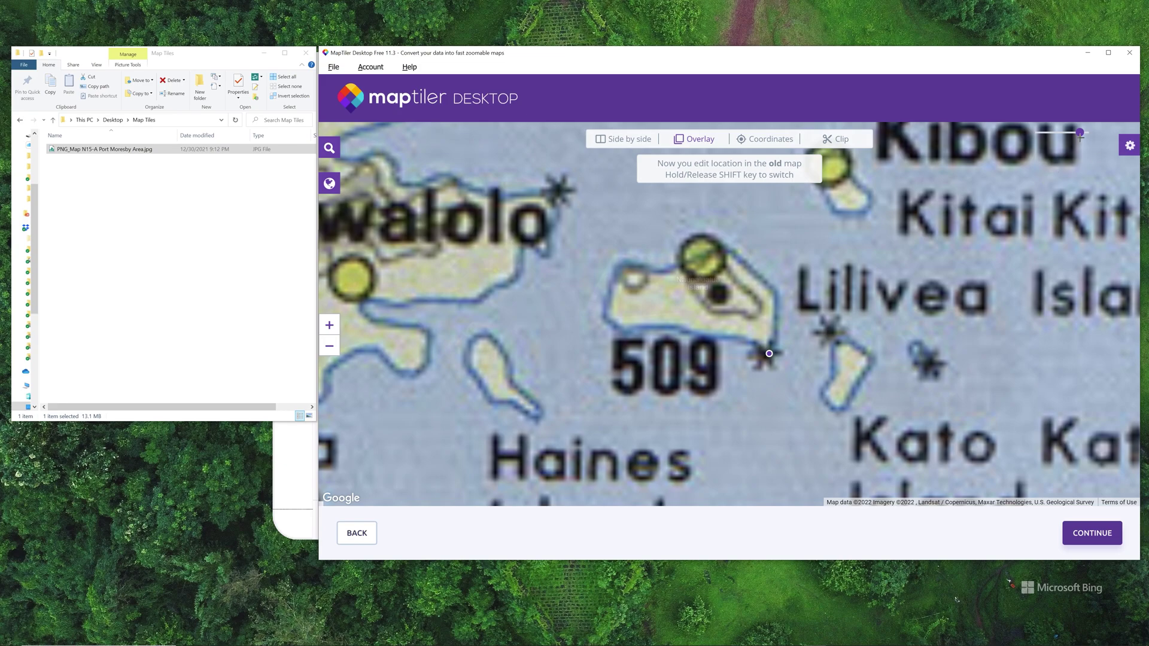
{"action": "mouse_move", "coordinate": [1080, 137]}
{"action": "left_mouse_down"}
{"action": "mouse_move", "coordinate": [1048, 132]}
{"action": "mouse_move", "coordinate": [1067, 140]}
{"action": "left_mouse_up"}
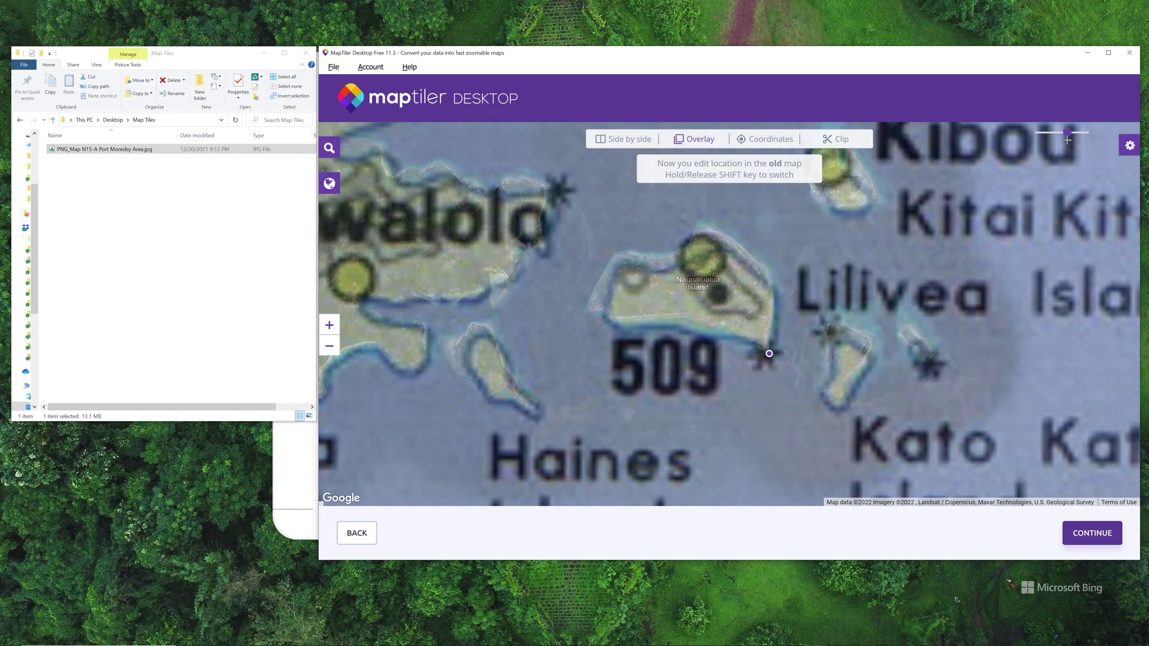
{"action": "key", "text": "shift"}
{"action": "key", "text": "shift"}
{"action": "key", "text": "shift"}
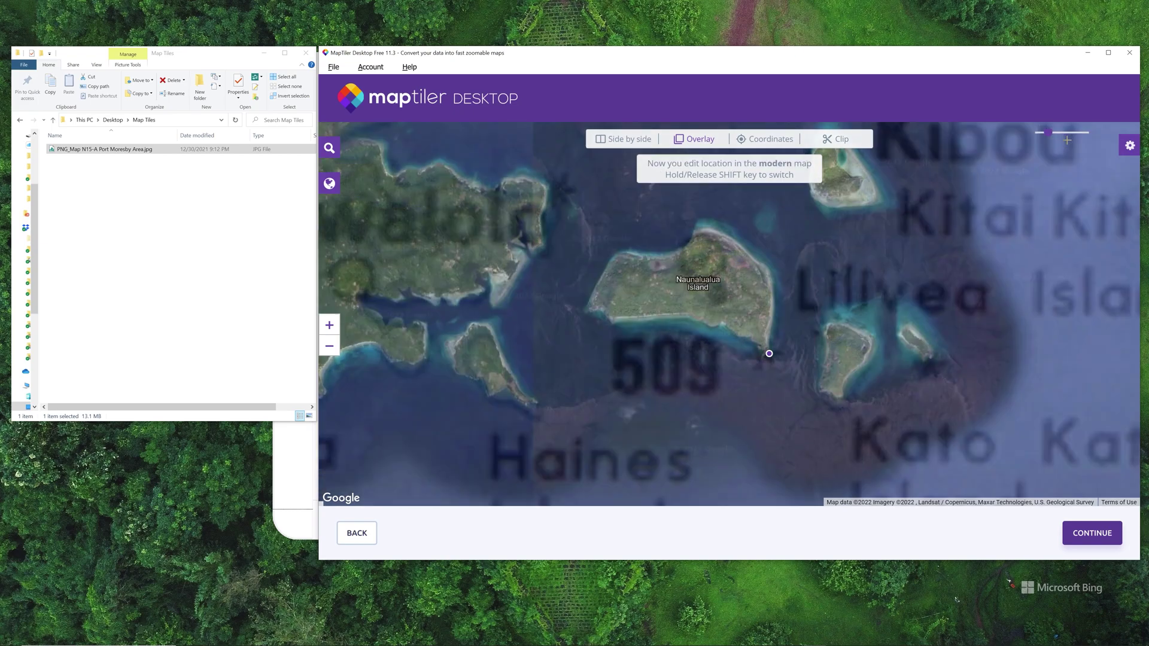
{"action": "key", "text": "shift"}
{"action": "key", "text": "shift"}
{"action": "key", "text": "shift"}
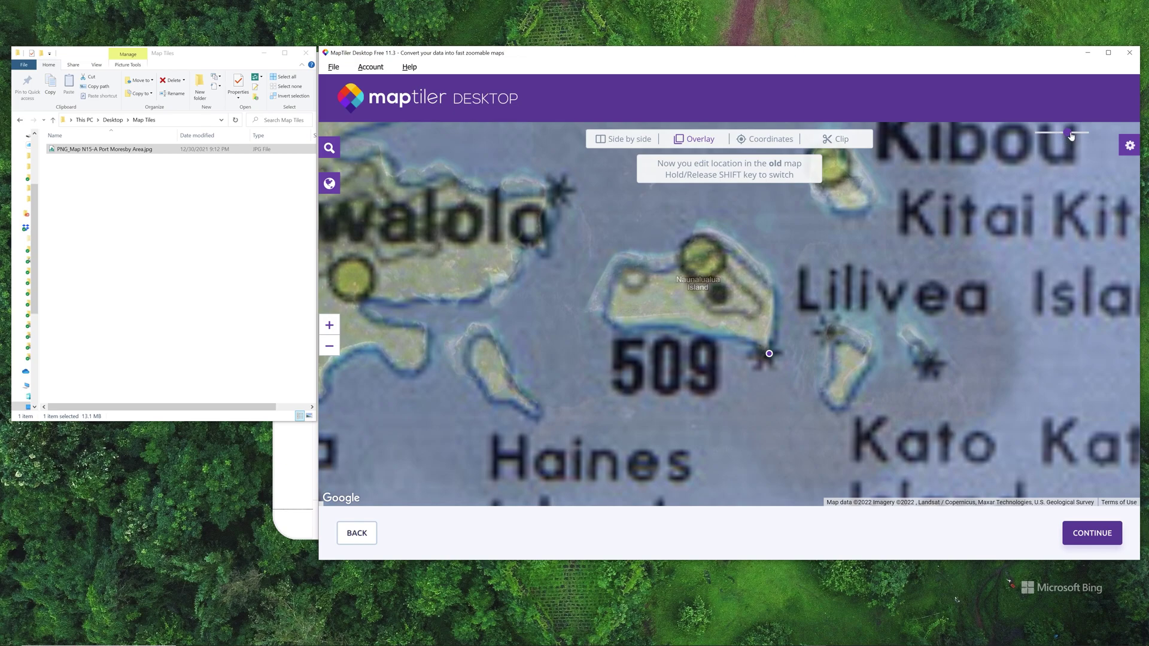
{"action": "left_click_drag", "start_coordinate": [1067, 136], "coordinate": [1055, 138]}
- Follow the overlaid maps northwest to the first control point at the Lakekamu River mouth near Kukipi and inspect its fit
{"action": "scroll", "coordinate": [1009, 229], "scroll_direction": "down", "scroll_amount": 4}
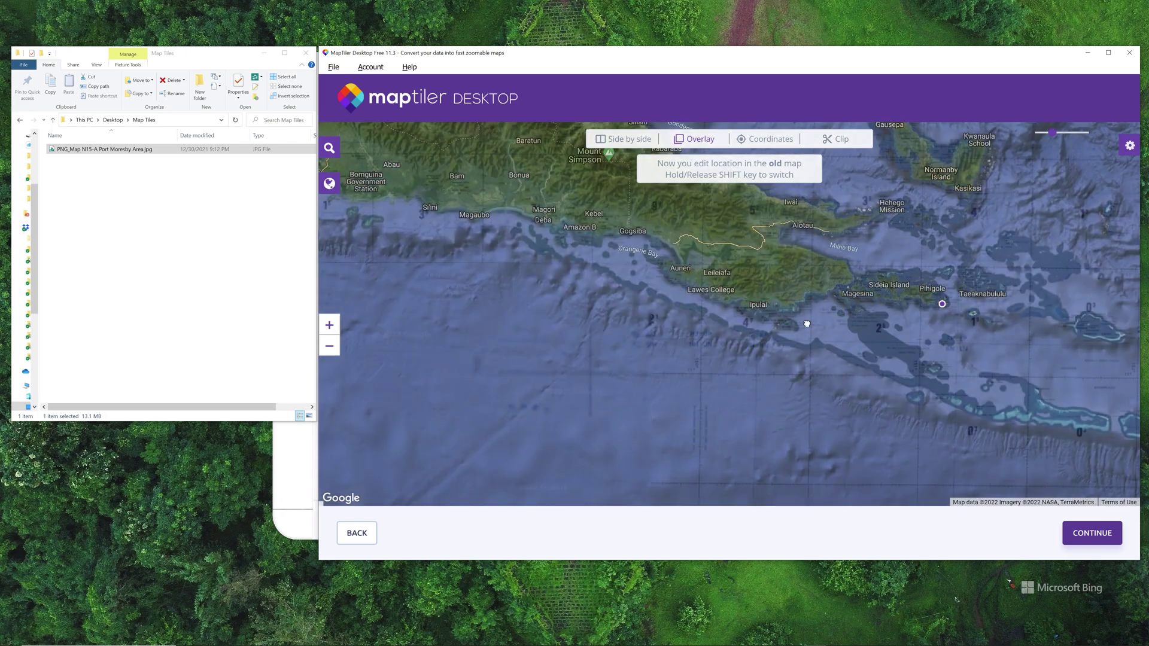
{"action": "left_click_drag", "start_coordinate": [806, 323], "coordinate": [993, 406]}
{"action": "mouse_move", "coordinate": [609, 212]}
{"action": "left_mouse_down"}
{"action": "mouse_move", "coordinate": [706, 289]}
{"action": "mouse_move", "coordinate": [917, 418]}
{"action": "left_mouse_up"}
{"action": "left_click_drag", "start_coordinate": [595, 170], "coordinate": [815, 366]}
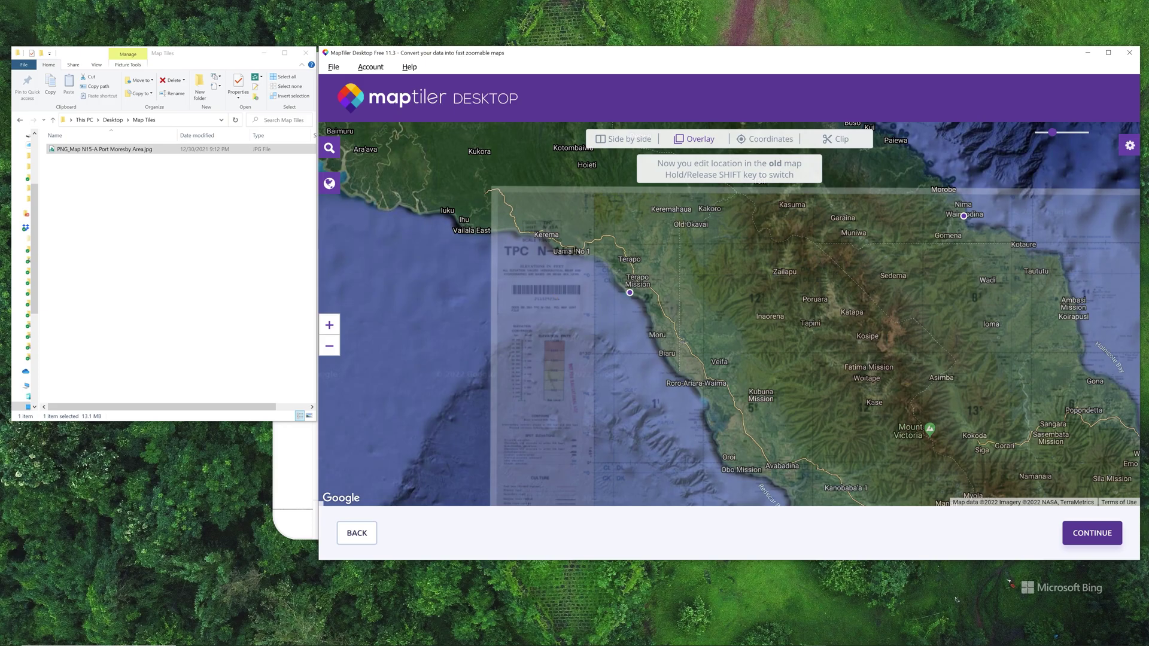
{"action": "scroll", "coordinate": [665, 275], "scroll_direction": "up", "scroll_amount": 3}
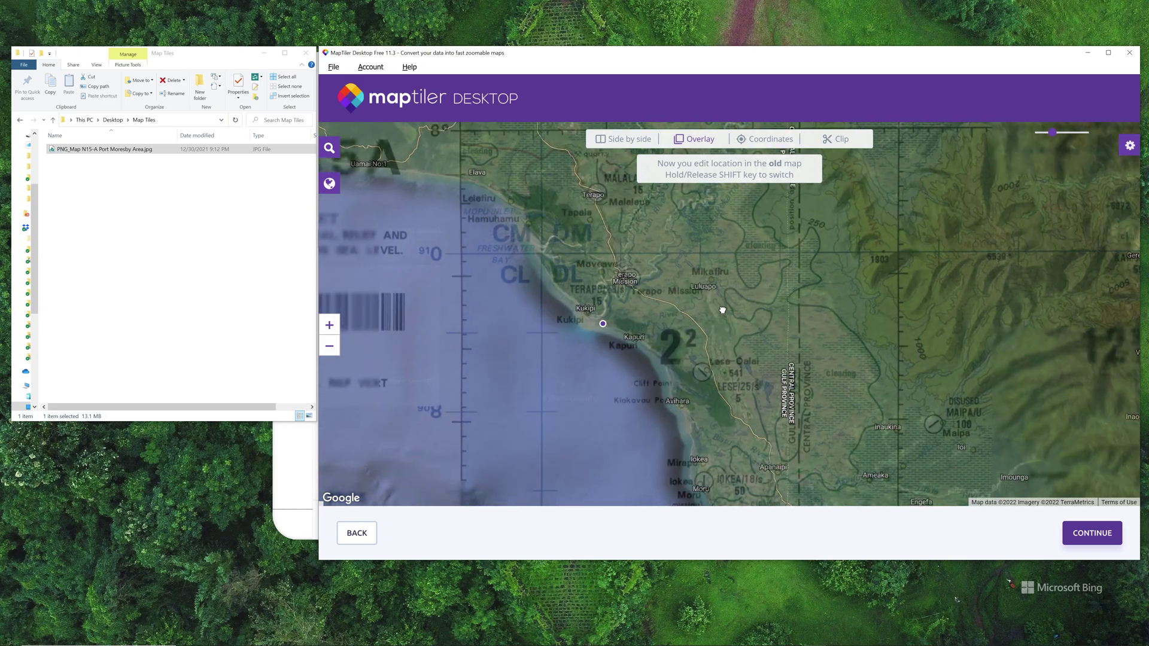
{"action": "scroll", "coordinate": [623, 318], "scroll_direction": "up", "scroll_amount": 2}
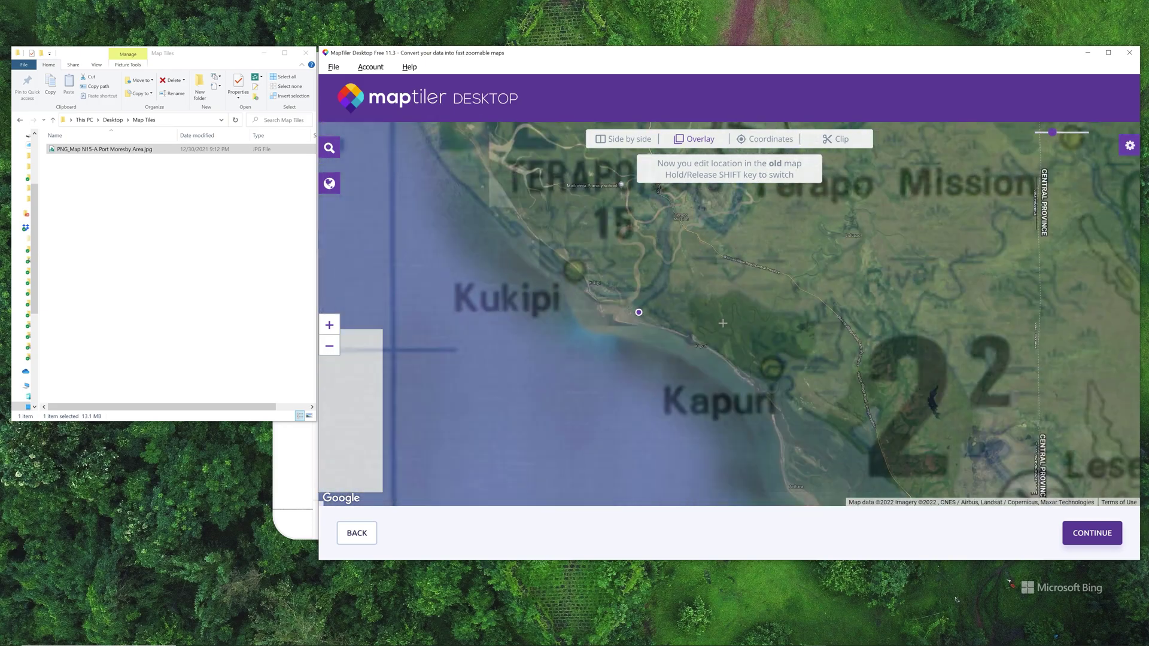
{"action": "scroll", "coordinate": [719, 314], "scroll_direction": "up", "scroll_amount": 2}
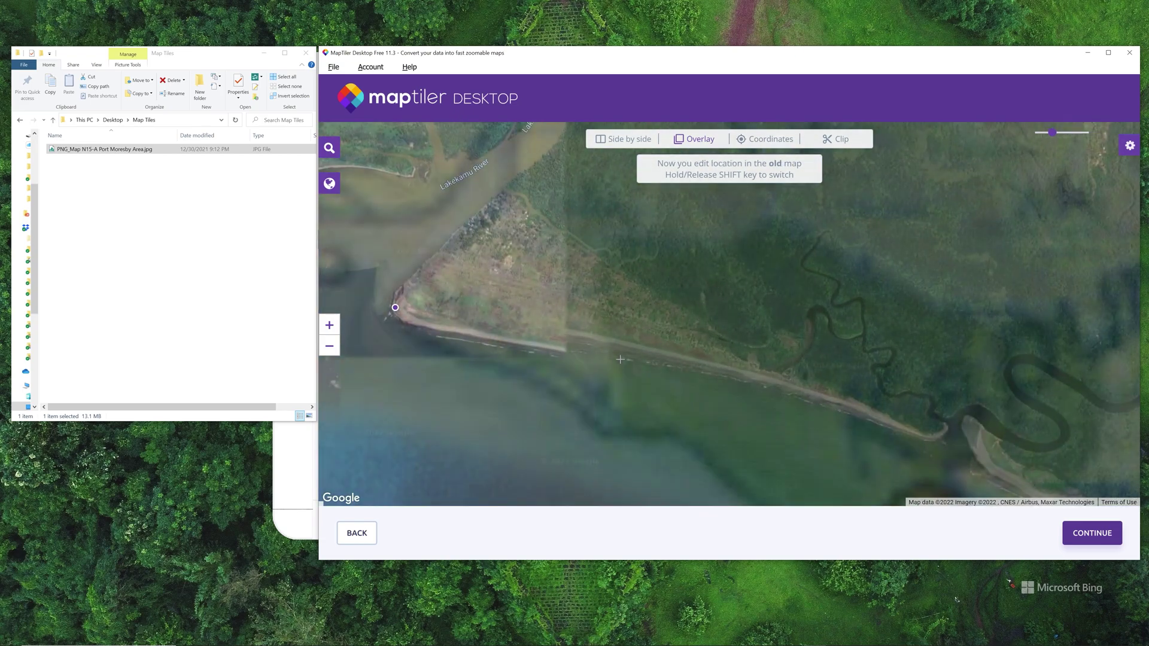
- Increase the overlay's opacity and compare the charted coastline with the satellite imagery from the river mouth to Kapuri
{"action": "mouse_move", "coordinate": [1053, 140]}
{"action": "left_mouse_down"}
{"action": "mouse_move", "coordinate": [1074, 133]}
{"action": "mouse_move", "coordinate": [1042, 132]}
{"action": "mouse_move", "coordinate": [1072, 133]}
{"action": "mouse_move", "coordinate": [1055, 133]}
{"action": "left_mouse_up"}
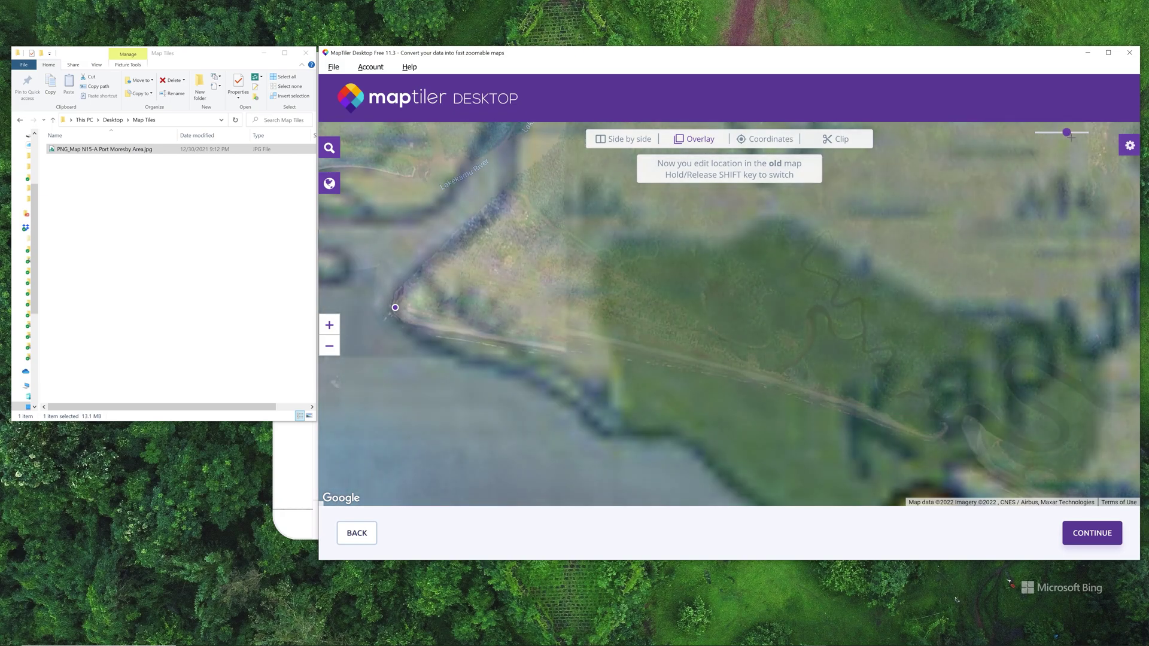
{"action": "mouse_move", "coordinate": [1066, 132]}
{"action": "left_mouse_down"}
{"action": "mouse_move", "coordinate": [1077, 132]}
{"action": "mouse_move", "coordinate": [1061, 132]}
{"action": "left_mouse_up"}
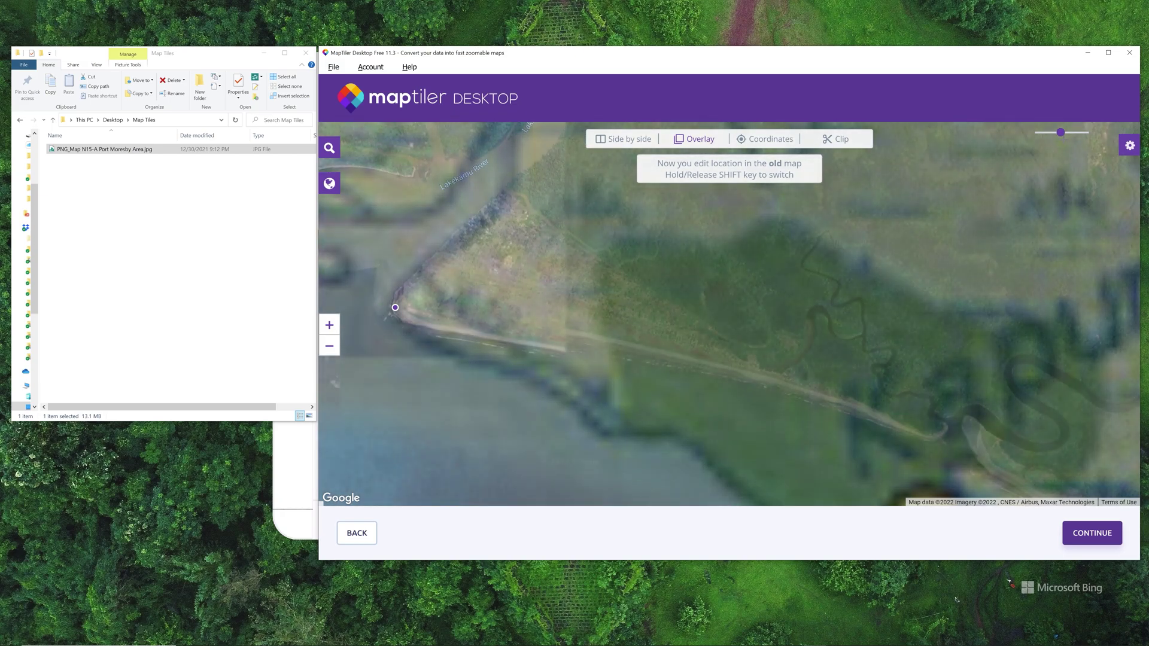
{"action": "left_click_drag", "start_coordinate": [898, 291], "coordinate": [774, 159]}
{"action": "left_click_drag", "start_coordinate": [905, 321], "coordinate": [855, 310]}
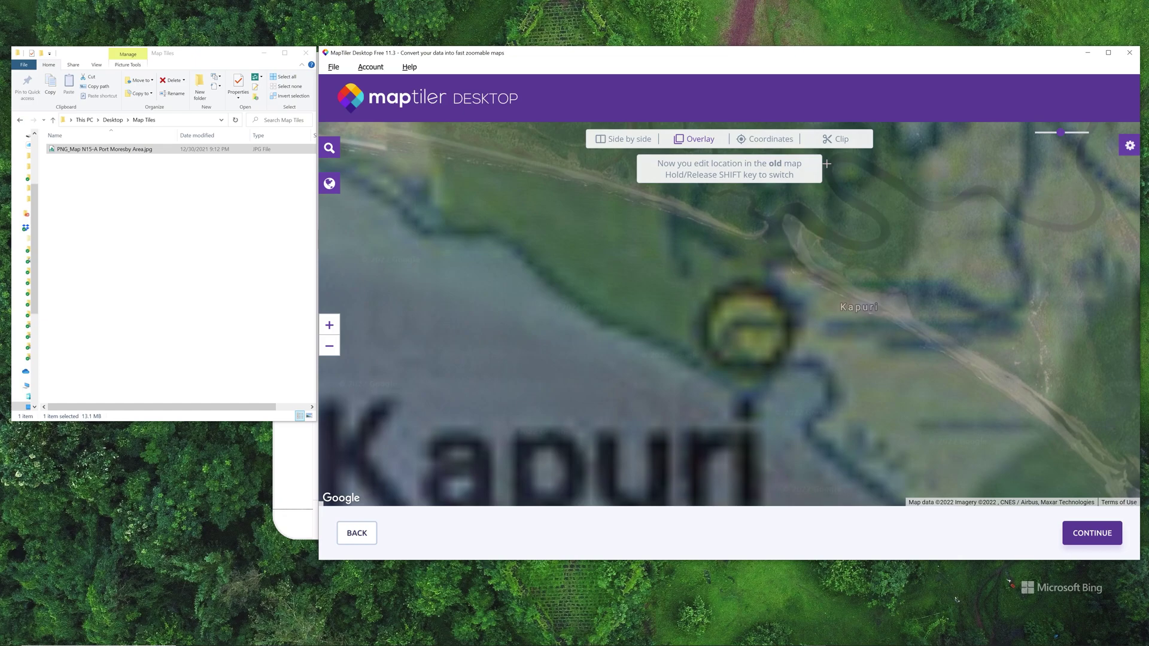
{"action": "scroll", "coordinate": [977, 191], "scroll_direction": "down", "scroll_amount": 10}
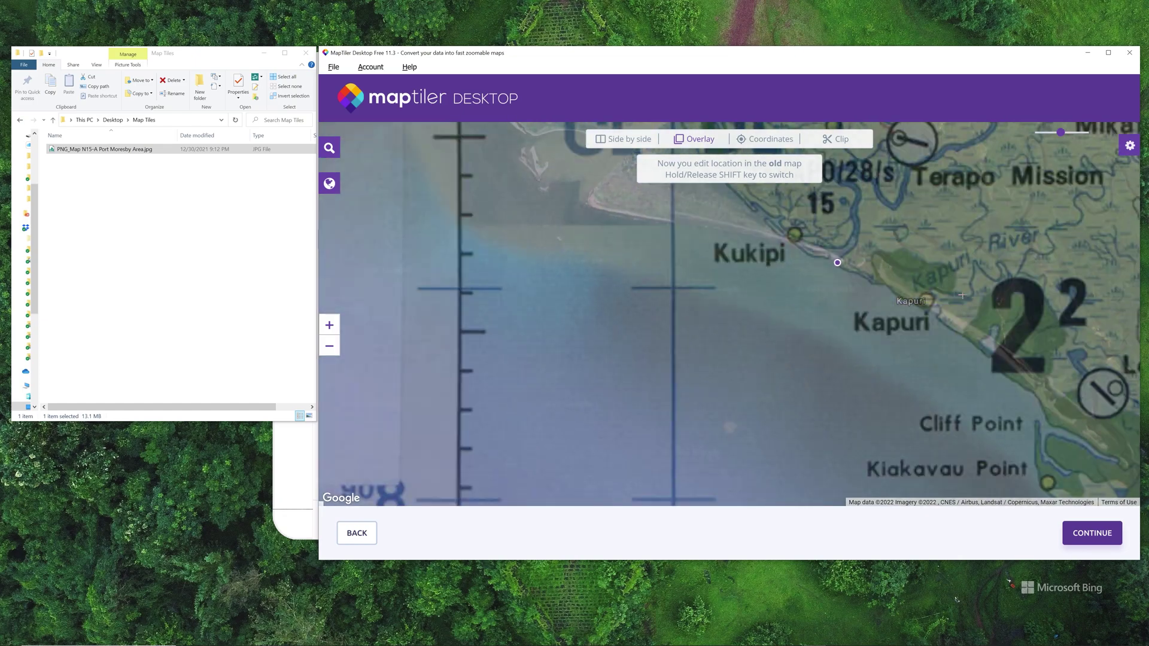
- Review the control points' coordinates and errors, and check the overlay's fit across the whole Port Moresby area map
{"action": "mouse_move", "coordinate": [862, 268]}
{"action": "left_mouse_down"}
{"action": "mouse_move", "coordinate": [649, 281]}
{"action": "mouse_move", "coordinate": [623, 308]}
{"action": "left_mouse_up"}
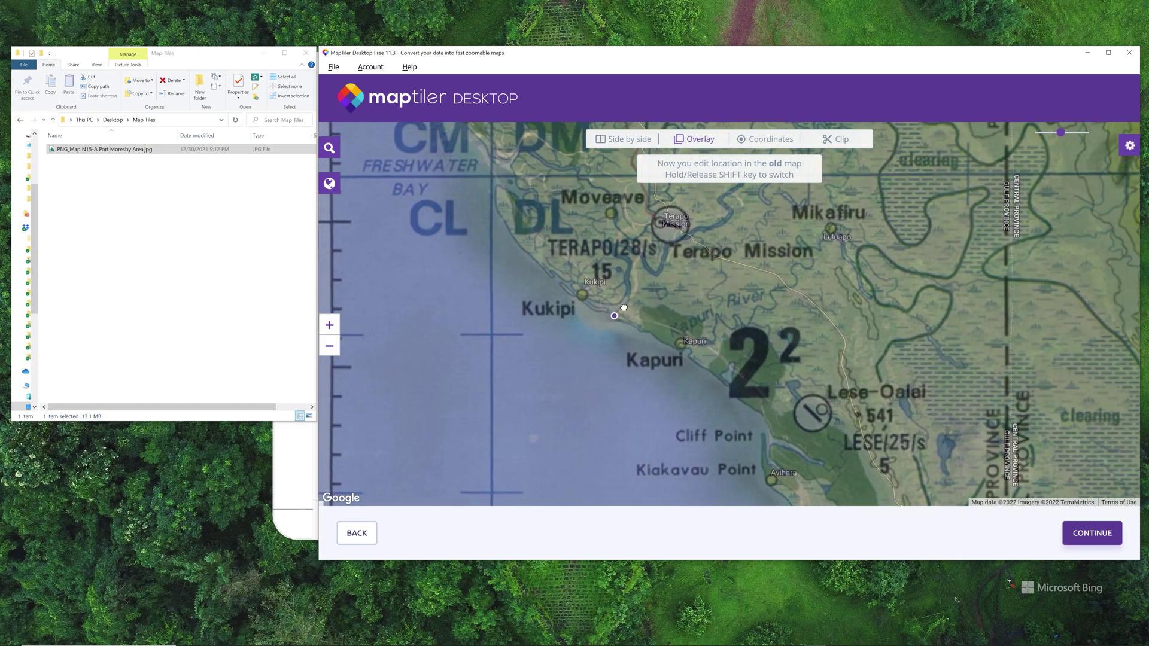
{"action": "left_click", "coordinate": [772, 142]}
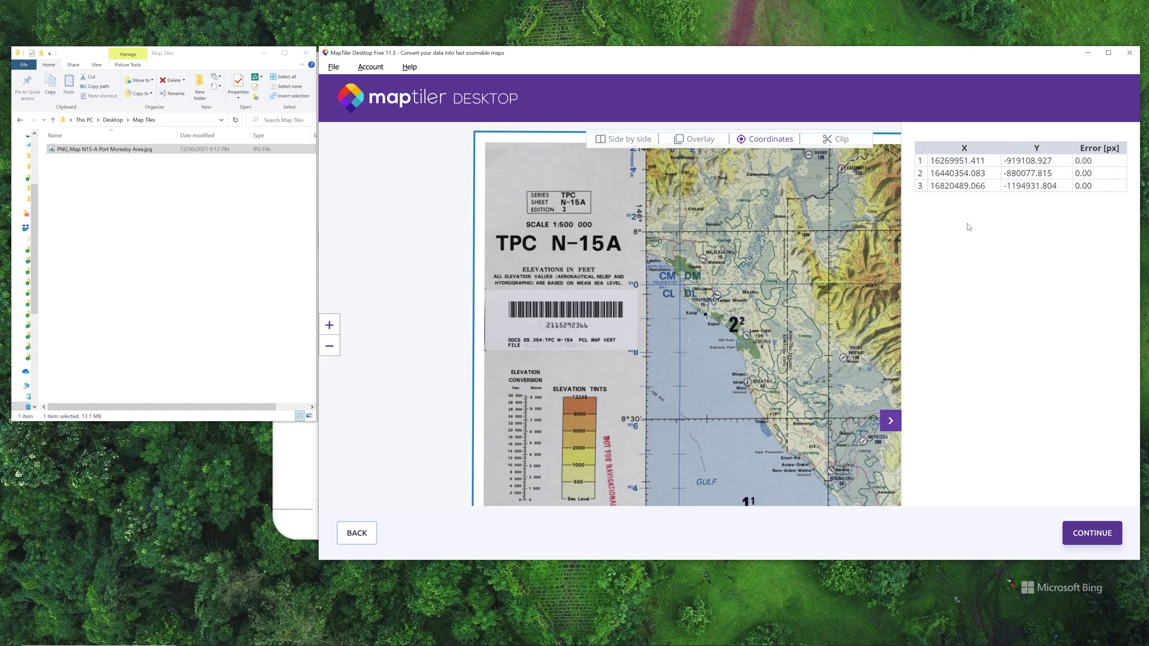
{"action": "left_click", "coordinate": [693, 139]}
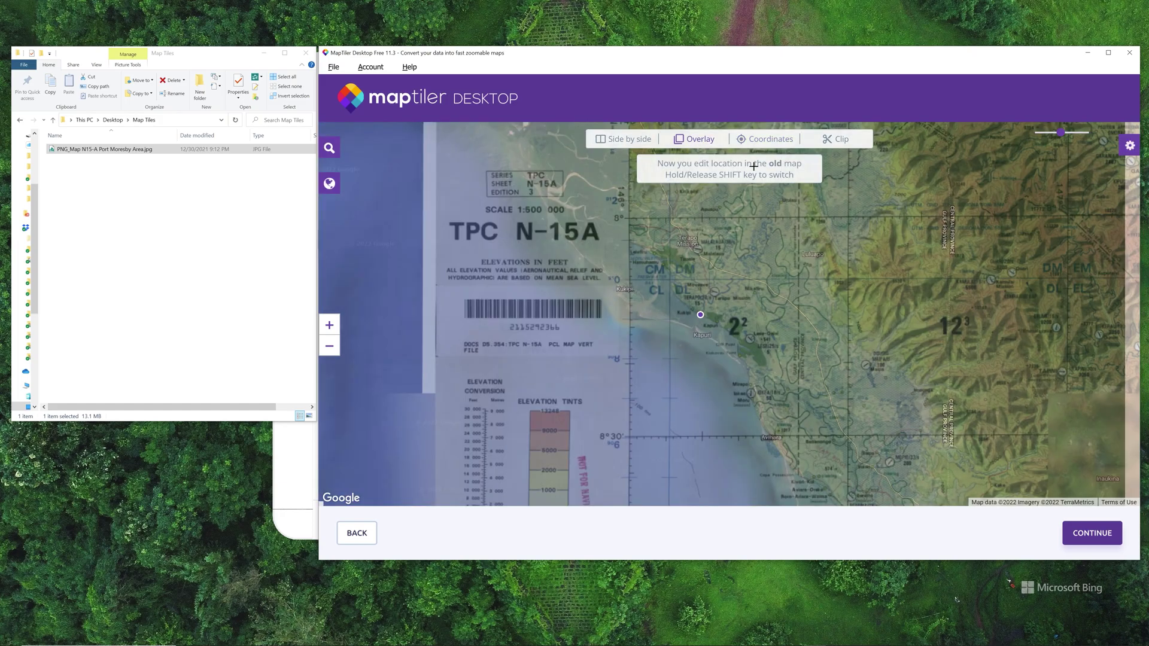
{"action": "scroll", "coordinate": [917, 277], "scroll_direction": "down", "scroll_amount": 2}
{"action": "left_click_drag", "start_coordinate": [921, 299], "coordinate": [556, 229]}
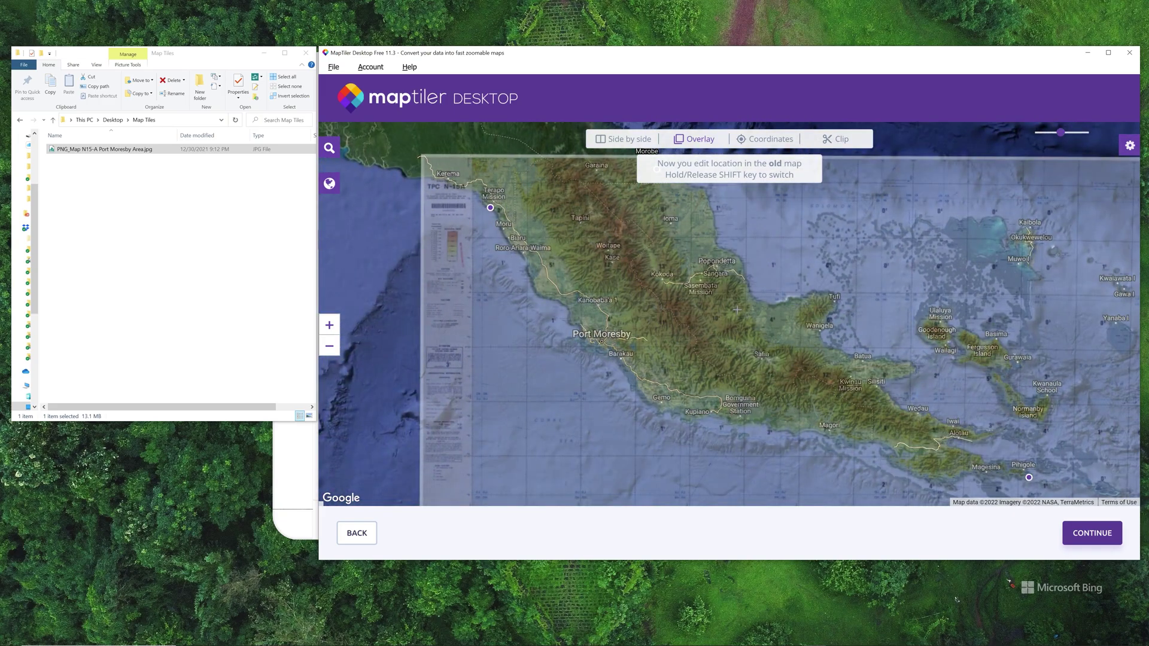
{"action": "left_click_drag", "start_coordinate": [737, 310], "coordinate": [624, 279]}
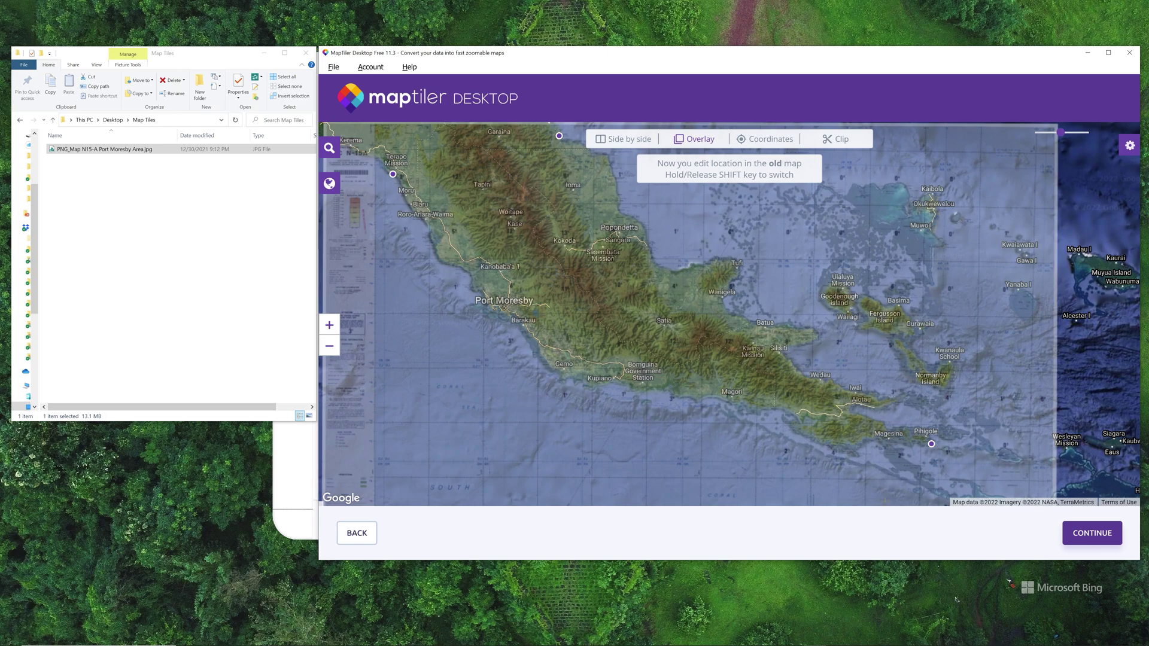
- Accept the three-point georeferencing and check the map's footprint on the basemap before returning to the image view
{"action": "left_click", "coordinate": [1091, 534]}
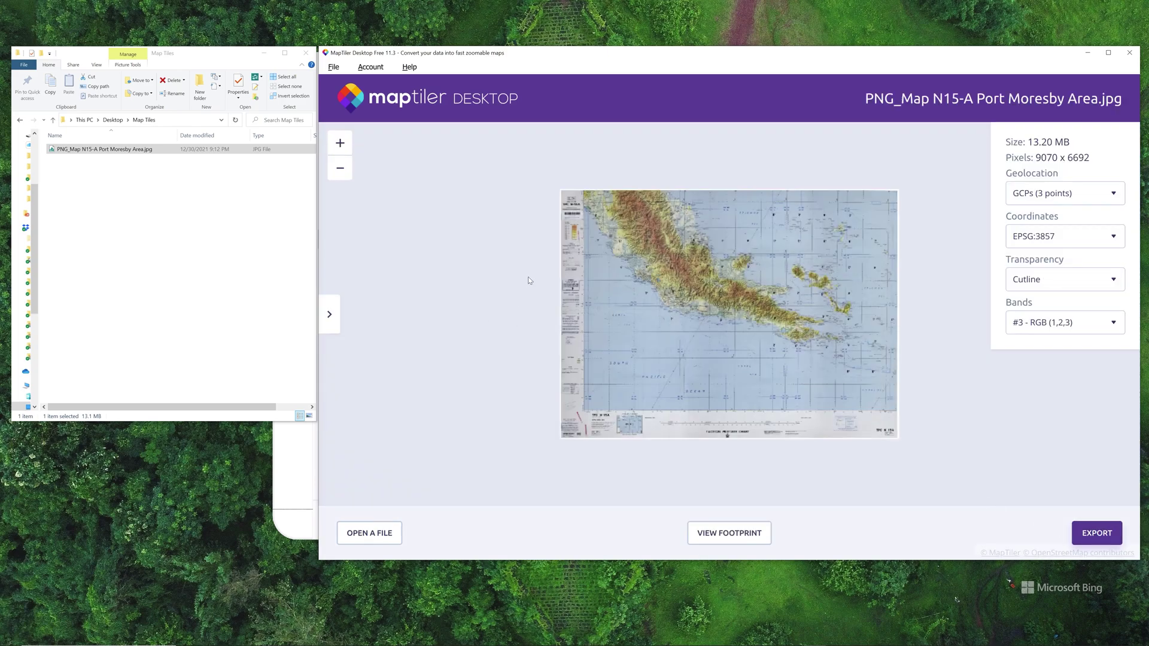
{"action": "left_click", "coordinate": [724, 537]}
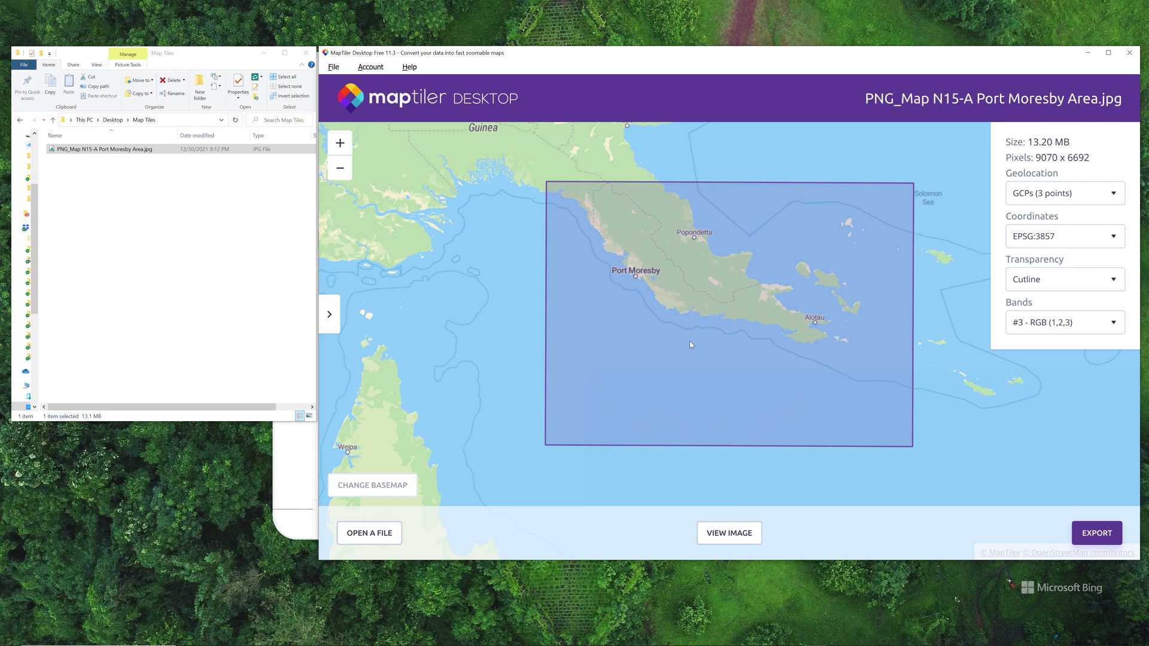
{"action": "left_click", "coordinate": [737, 538]}
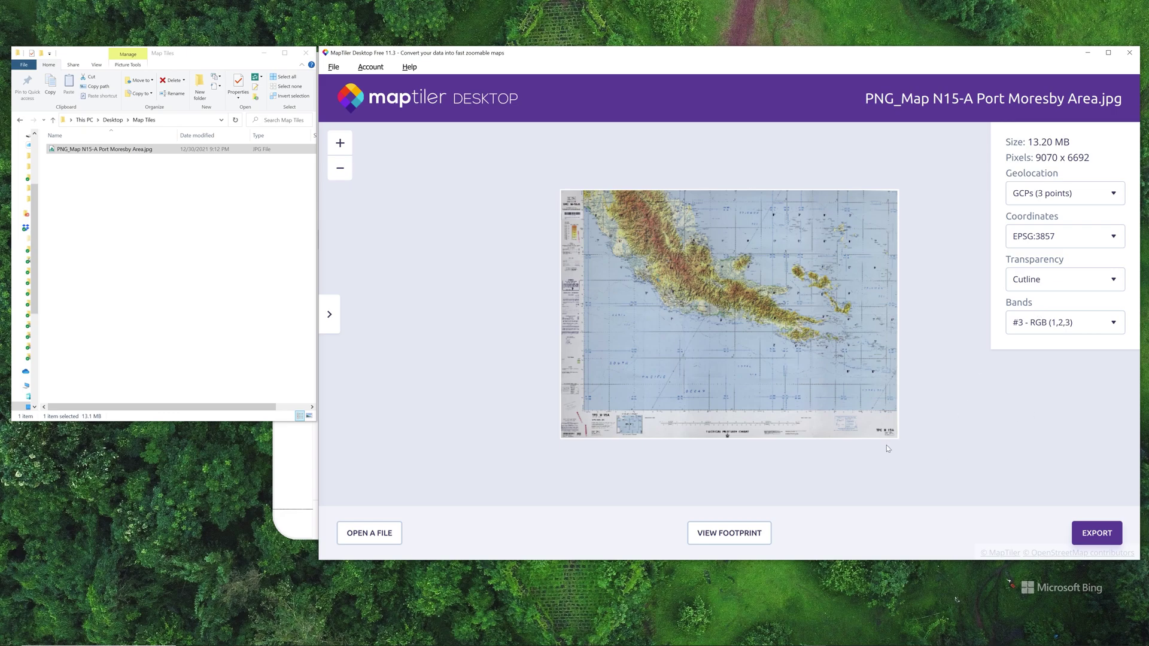
- Start exporting the georeferenced map and choose MBTiles as the output format
{"action": "left_click", "coordinate": [1101, 536]}
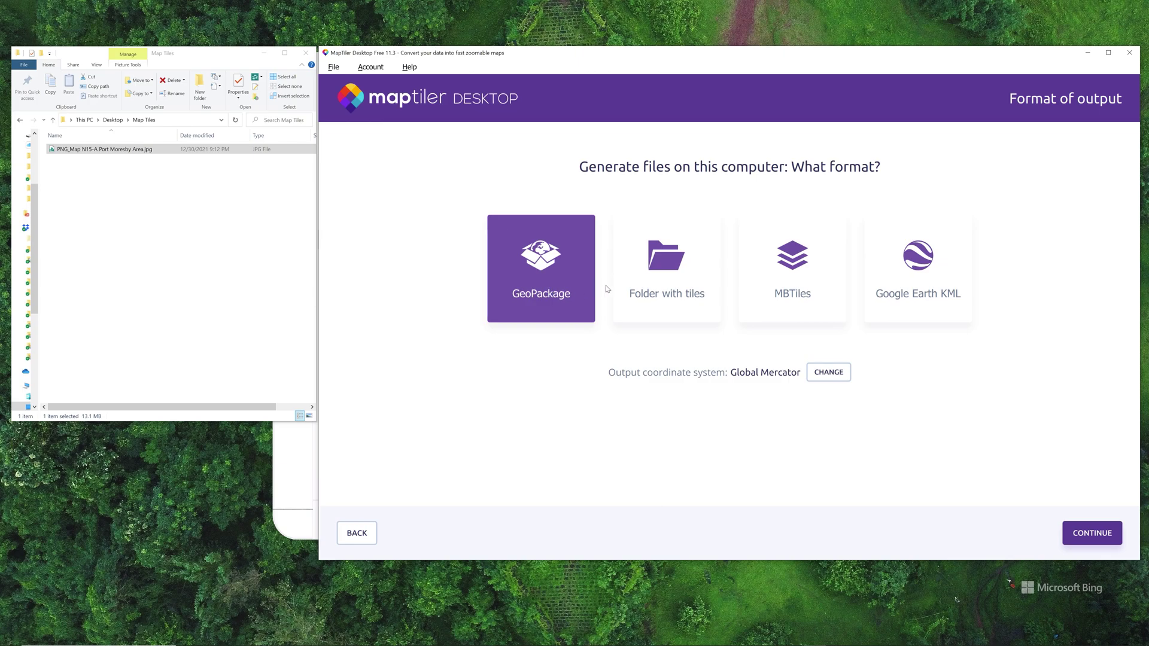
{"action": "left_click", "coordinate": [791, 285]}
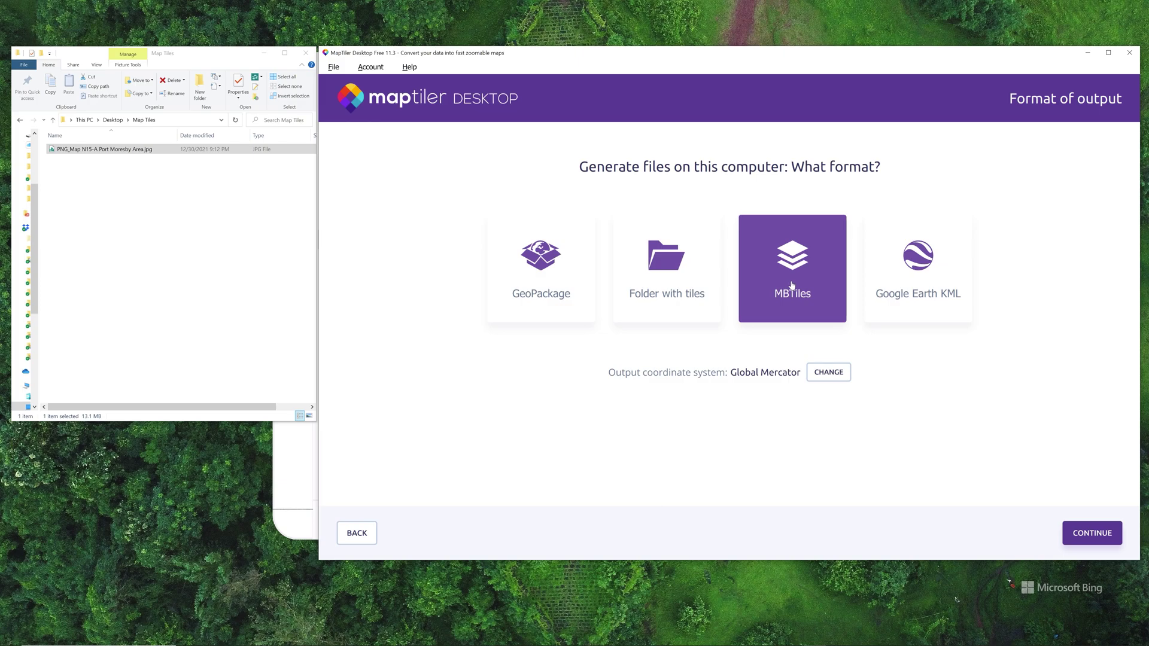
{"action": "left_click", "coordinate": [1092, 534]}
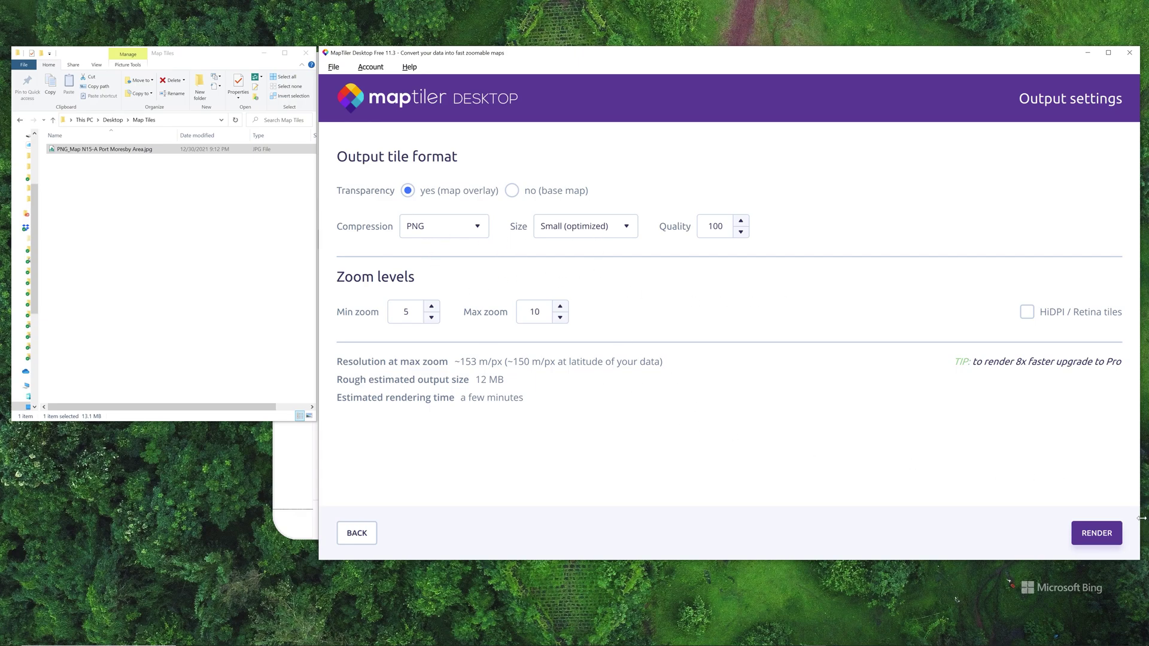
- Render the tiles and save PNG_Map N15-A Port Moresby Area.mbtiles in Dropbox > Apps > ForeFlight > Map Tiles, finishing past the preview
{"action": "left_click", "coordinate": [1095, 534]}
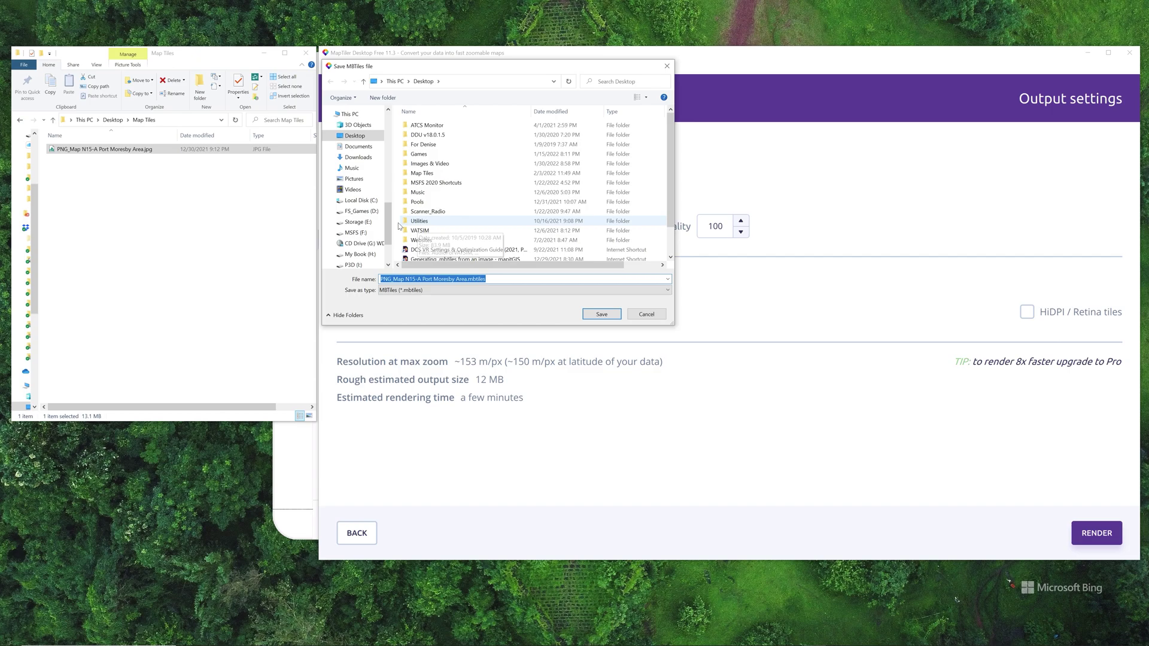
{"action": "scroll", "coordinate": [388, 222], "scroll_direction": "up", "scroll_amount": 8}
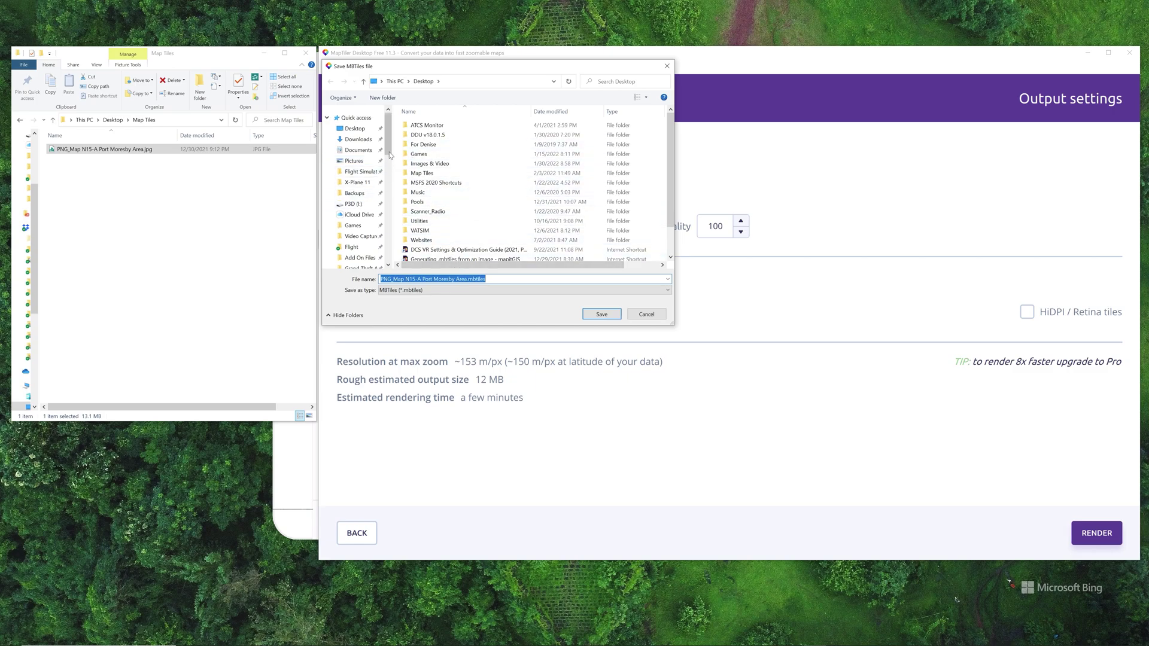
{"action": "scroll", "coordinate": [388, 168], "scroll_direction": "down", "scroll_amount": 3}
{"action": "scroll", "coordinate": [389, 168], "scroll_direction": "up", "scroll_amount": 3}
{"action": "scroll", "coordinate": [389, 169], "scroll_direction": "down", "scroll_amount": 3}
{"action": "scroll", "coordinate": [389, 169], "scroll_direction": "down", "scroll_amount": 1}
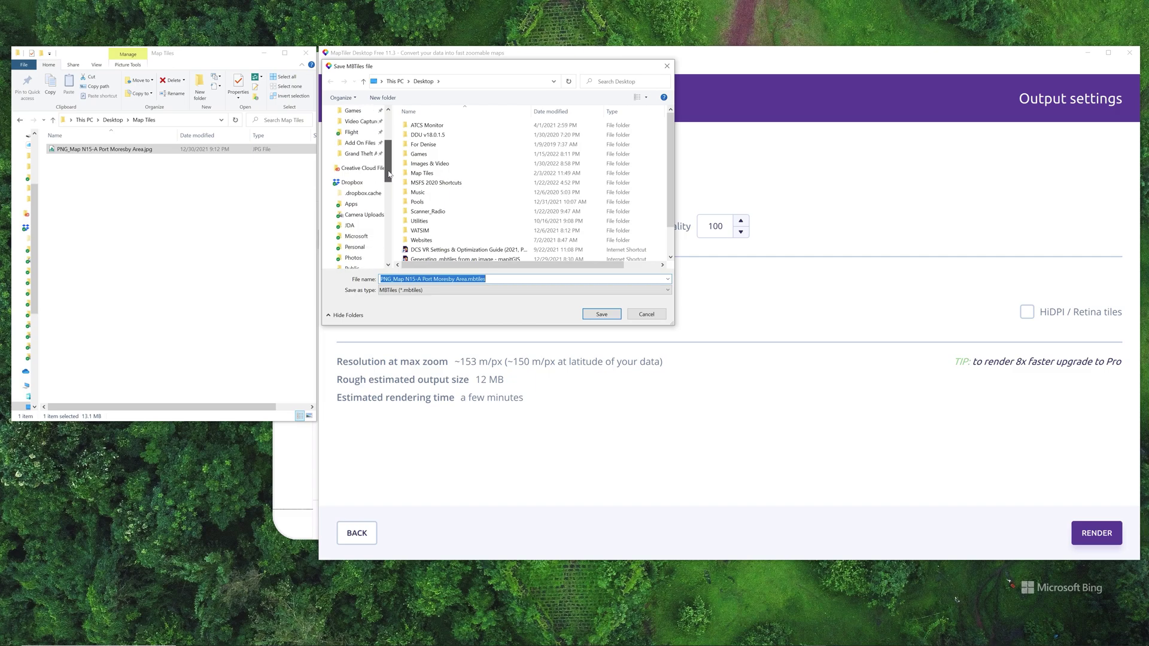
{"action": "left_click", "coordinate": [352, 204]}
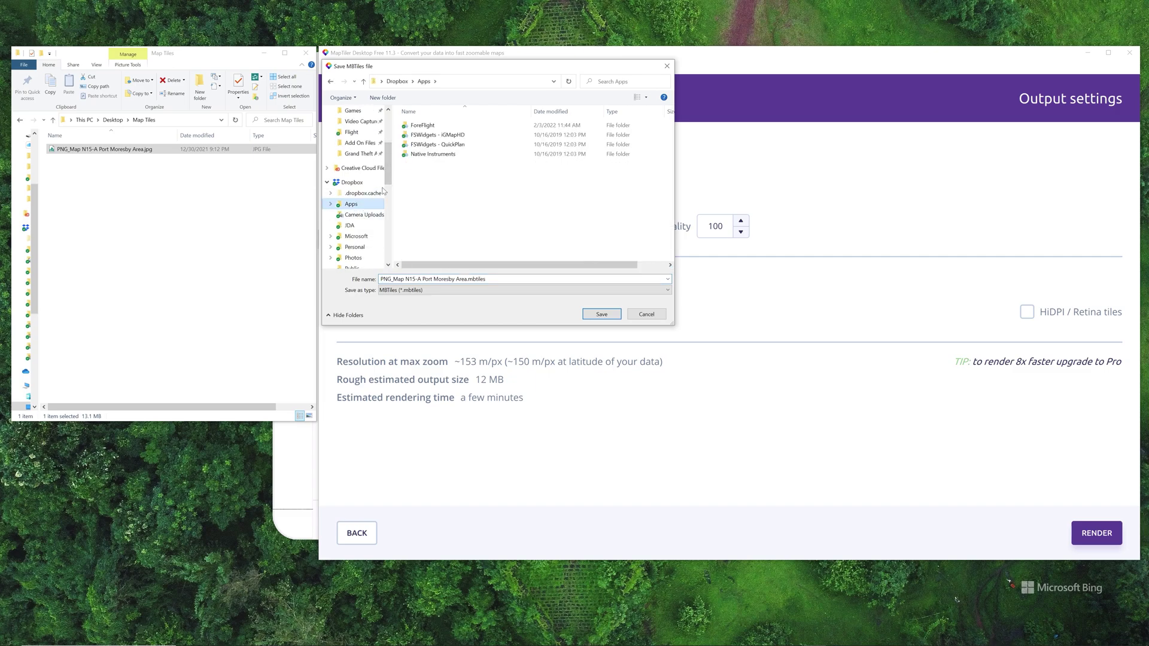
{"action": "double_click", "coordinate": [424, 126]}
{"action": "double_click", "coordinate": [424, 127]}
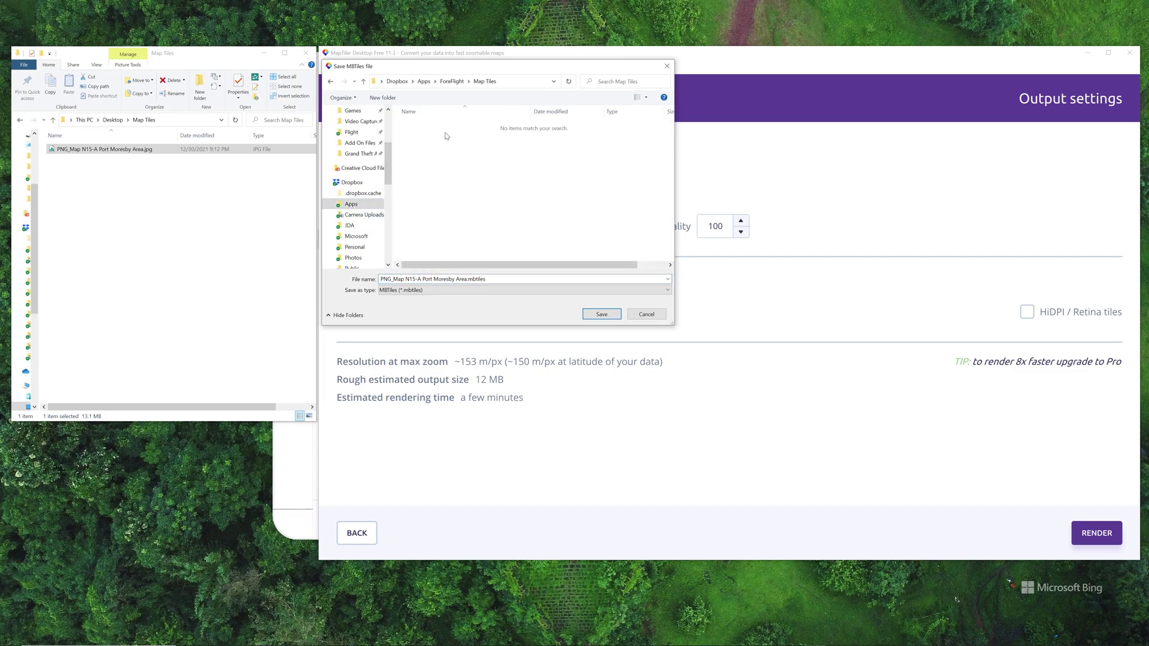
{"action": "left_click", "coordinate": [601, 314]}
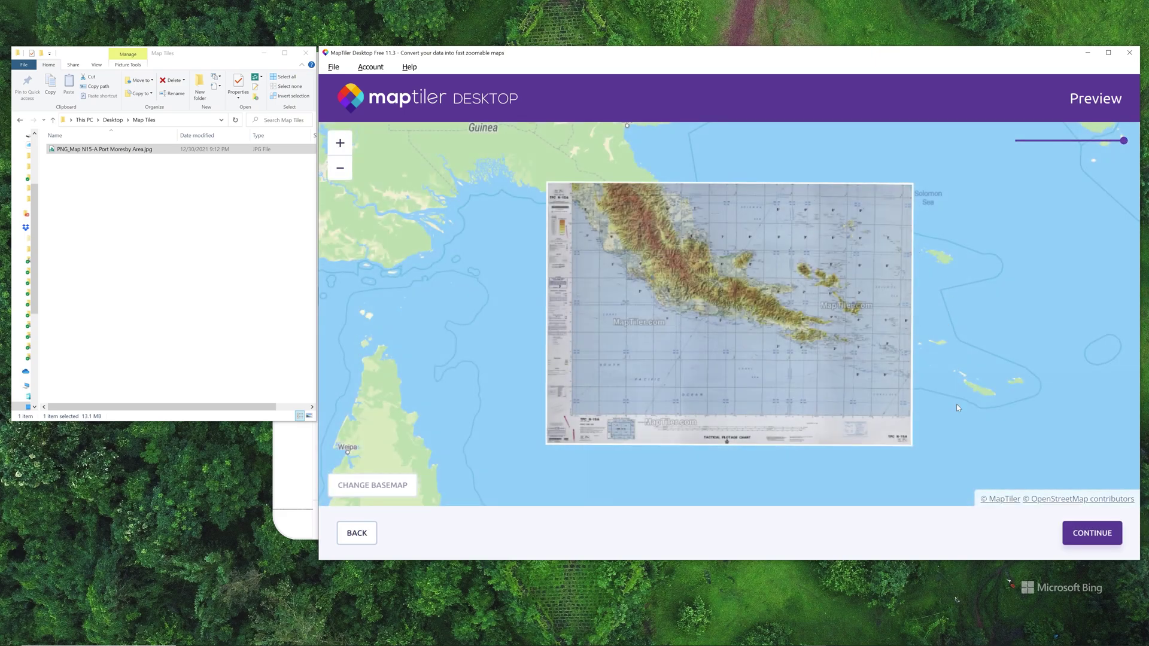
{"action": "left_click", "coordinate": [1096, 537]}
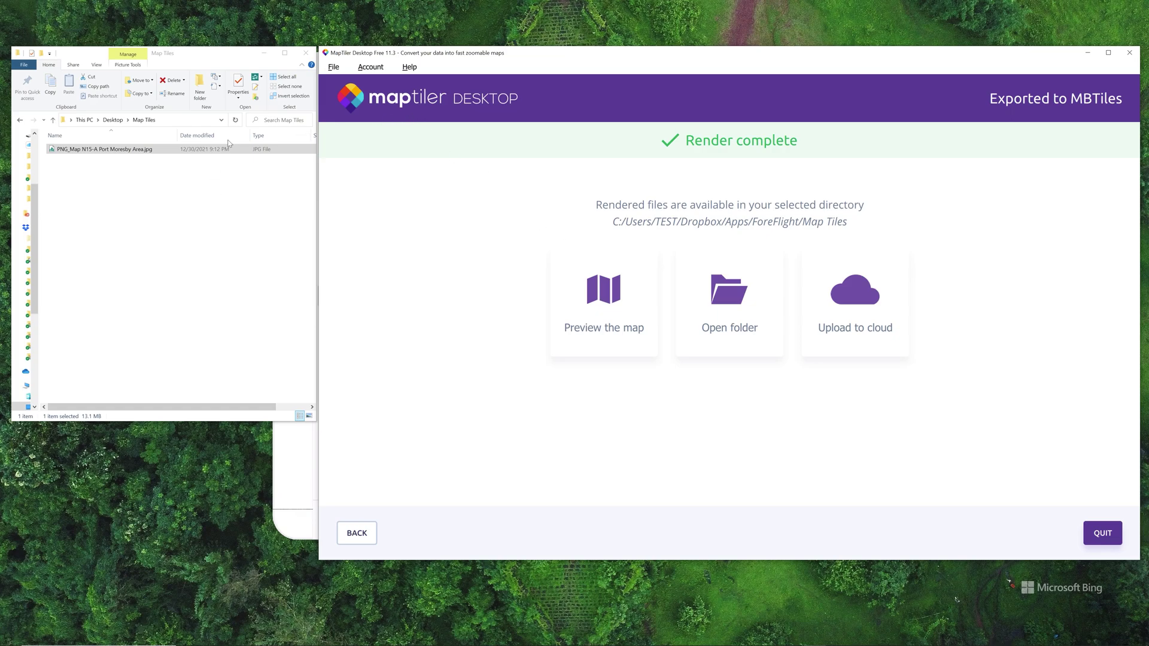
- Minimize the Map Tiles folder window and MapTiler Desktop to switch to the mirrored iPad with Dropbox
{"action": "left_click_drag", "start_coordinate": [238, 56], "coordinate": [242, 86]}
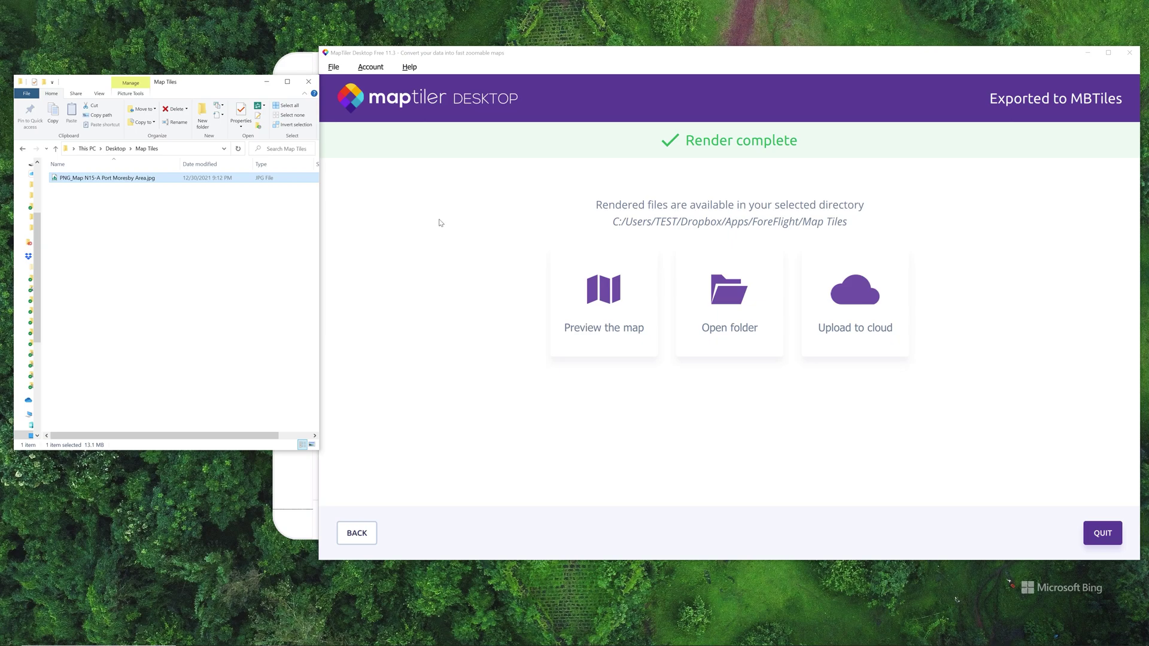
{"action": "left_click", "coordinate": [273, 85]}
{"action": "left_click", "coordinate": [274, 88]}
{"action": "left_click", "coordinate": [1091, 58]}
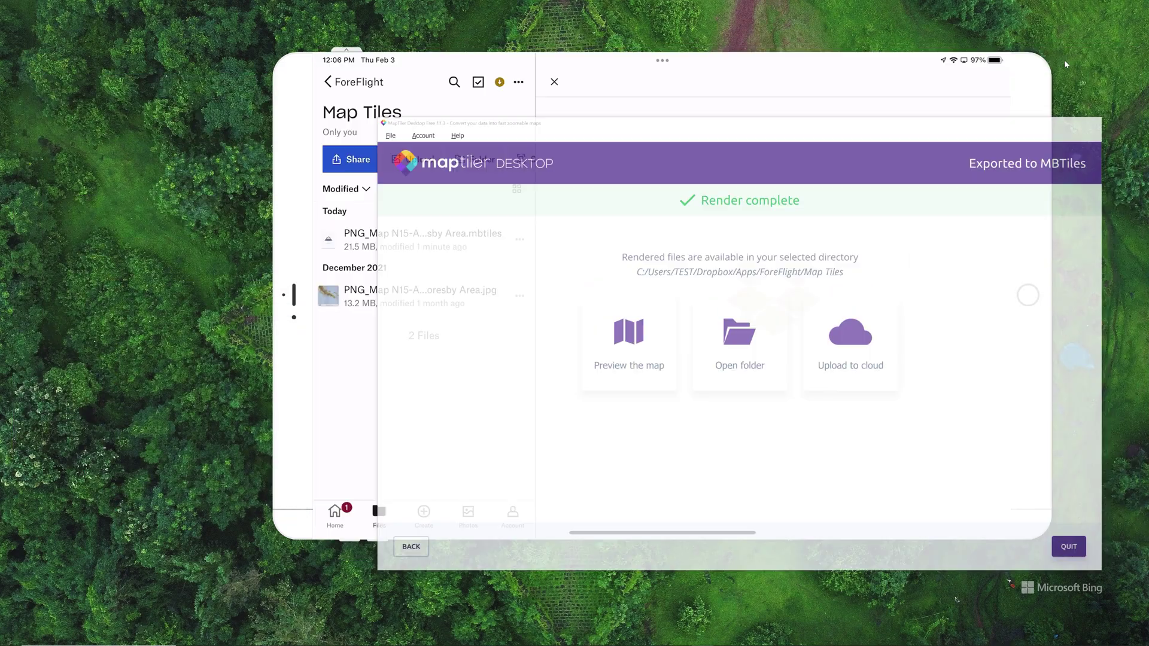
- Import PNG_Map N15-A Port Moresby Area.mbtiles from Dropbox's Map Tiles folder into ForeFlight as a user chart
{"action": "mouse_move", "coordinate": [295, 96]}
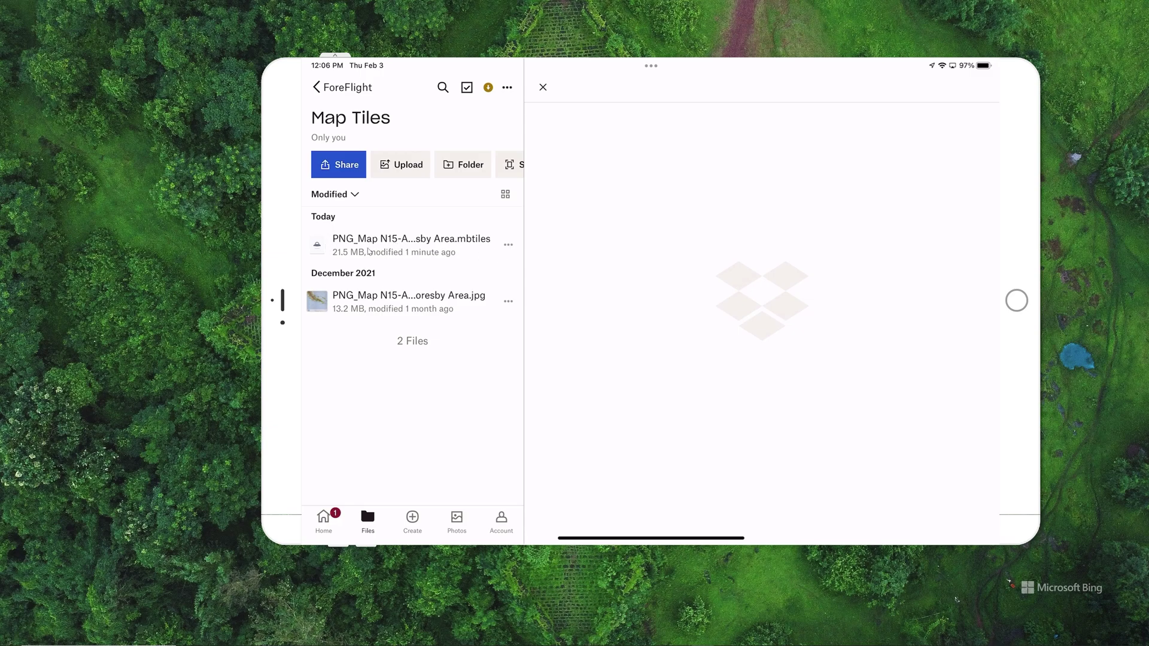
{"action": "left_click", "coordinate": [501, 238]}
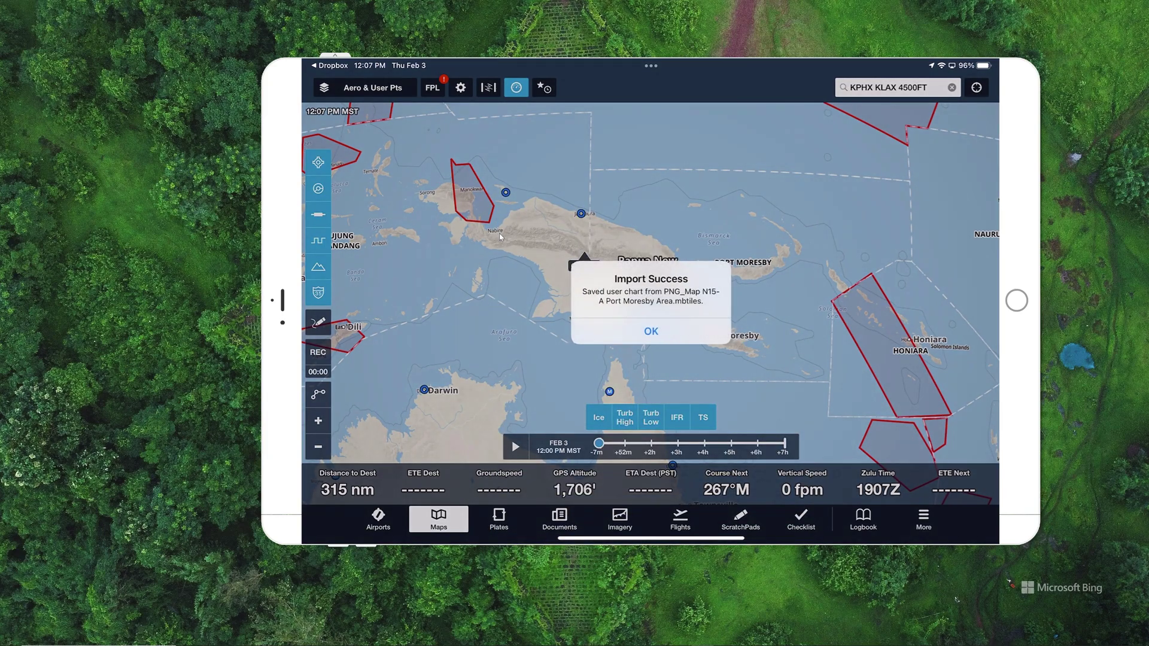
{"action": "key", "text": "Return"}
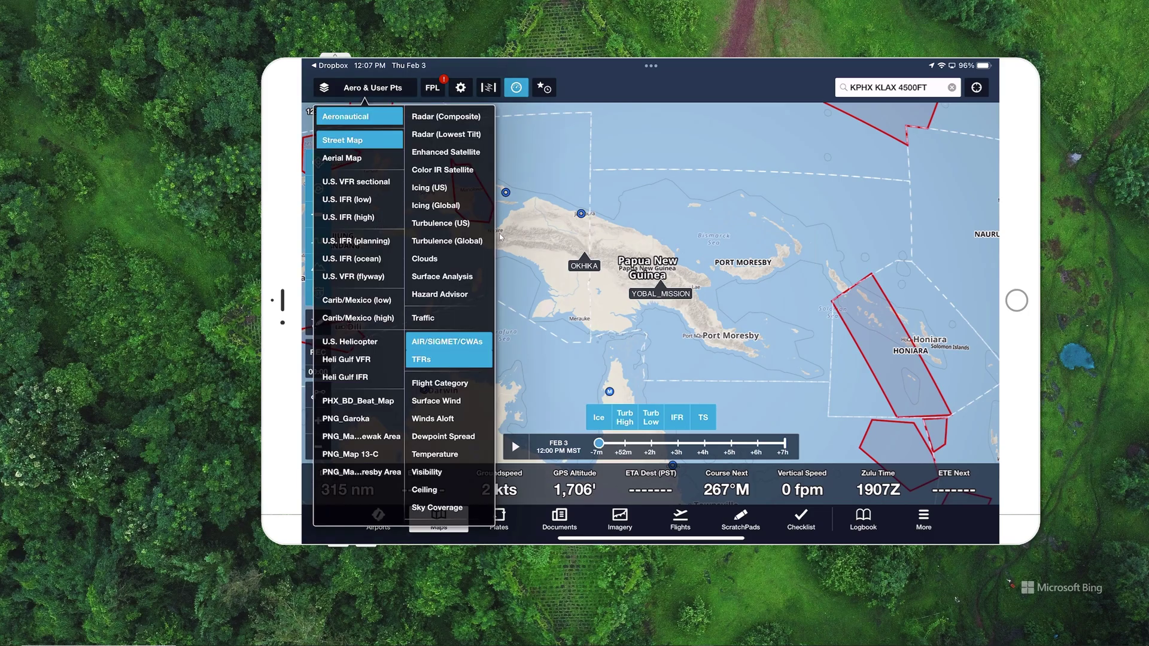
- Turn on the imported Port Moresby Area chart as a layer on the ForeFlight map and close the layer list
{"action": "scroll", "coordinate": [359, 293], "scroll_direction": "down", "scroll_amount": 1}
{"action": "scroll", "coordinate": [359, 293], "scroll_direction": "up", "scroll_amount": 1}
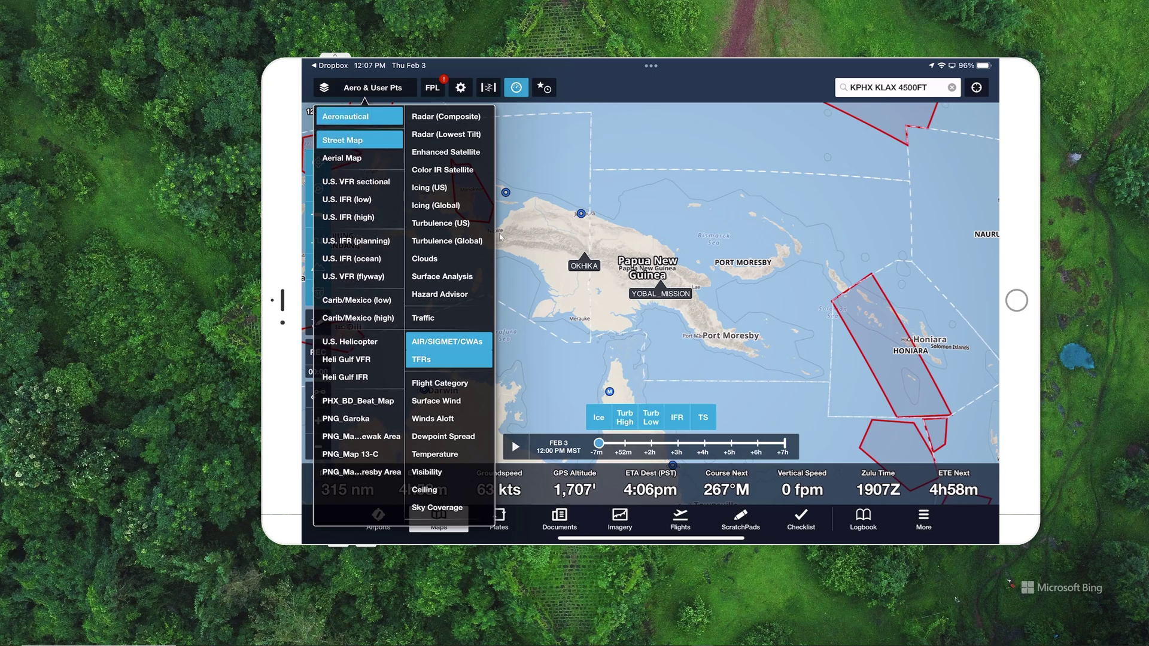
{"action": "left_click", "coordinate": [362, 472]}
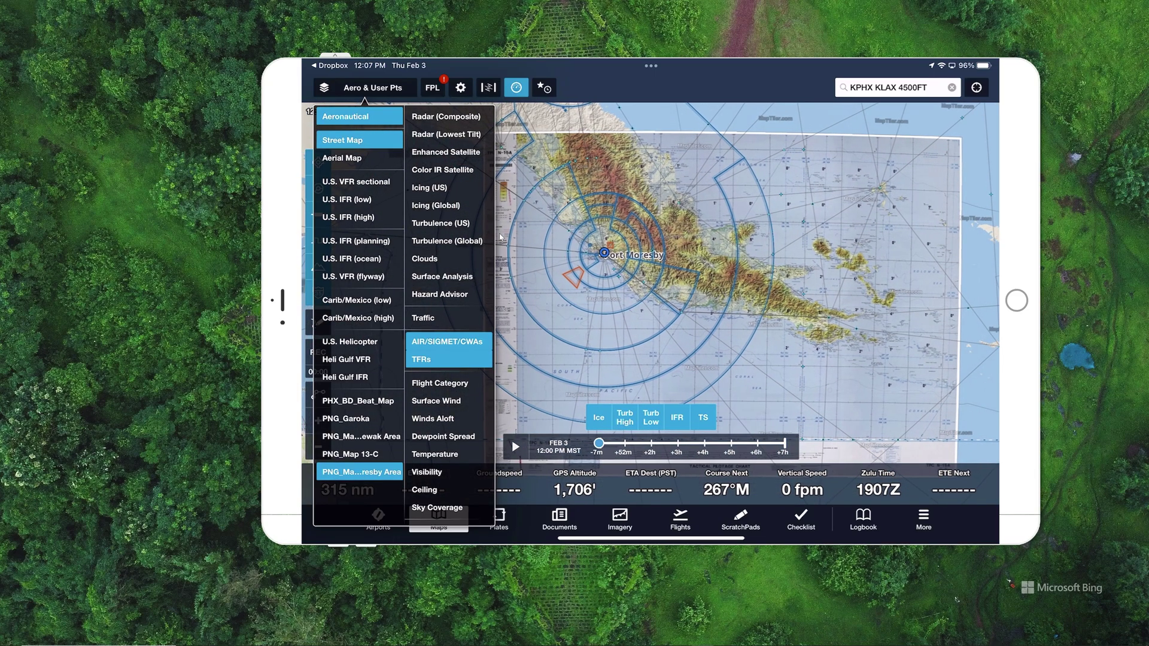
{"action": "left_click", "coordinate": [500, 238]}
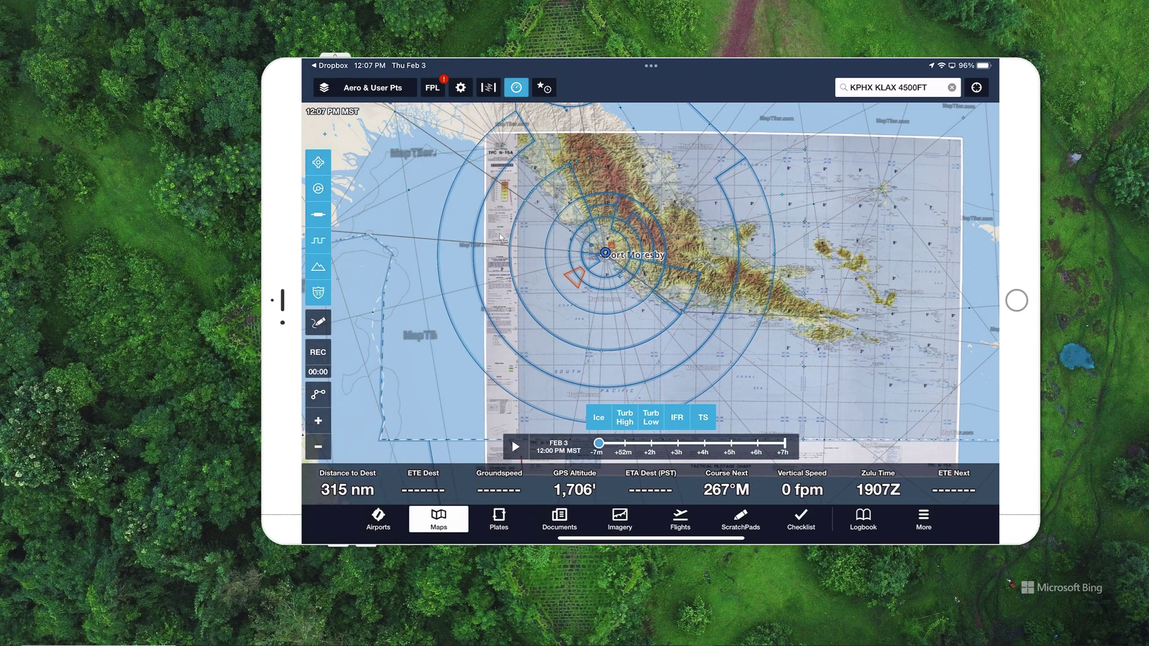